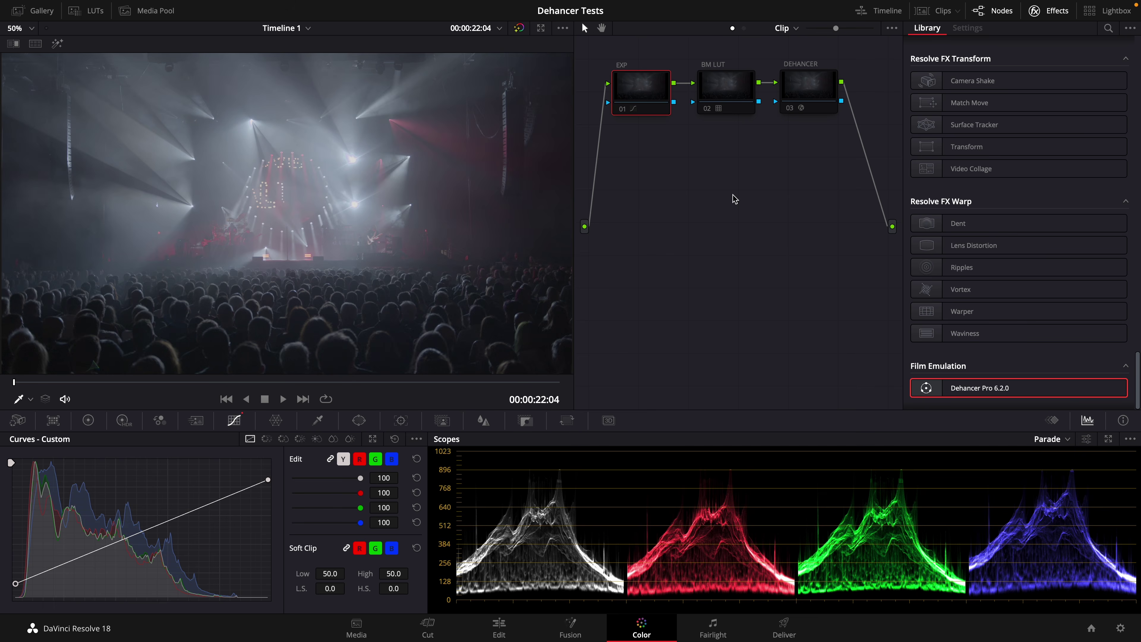
Step: Step through the timeline clips to the wide stage shot at 00:00:11:22
key("Up")
key("Up")
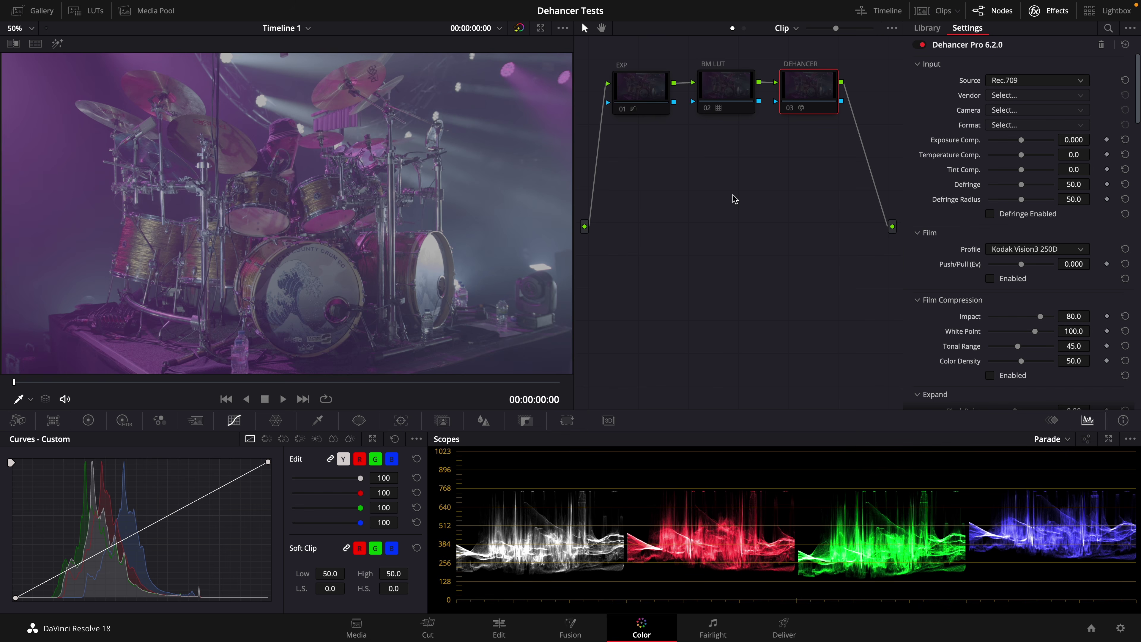
left_click(736, 95)
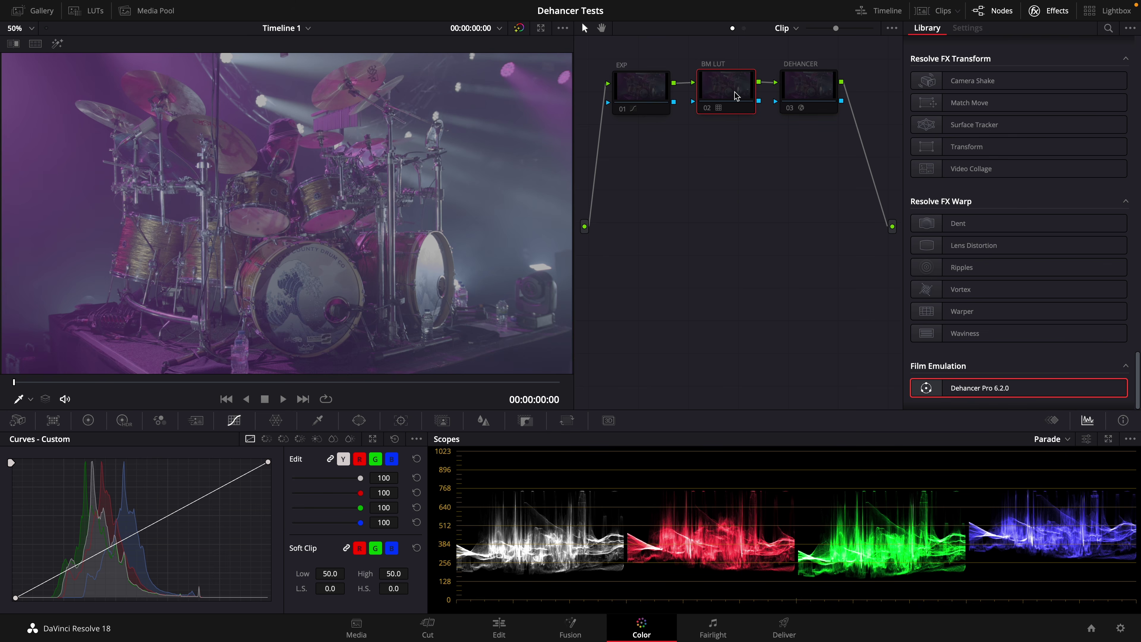
key("Down")
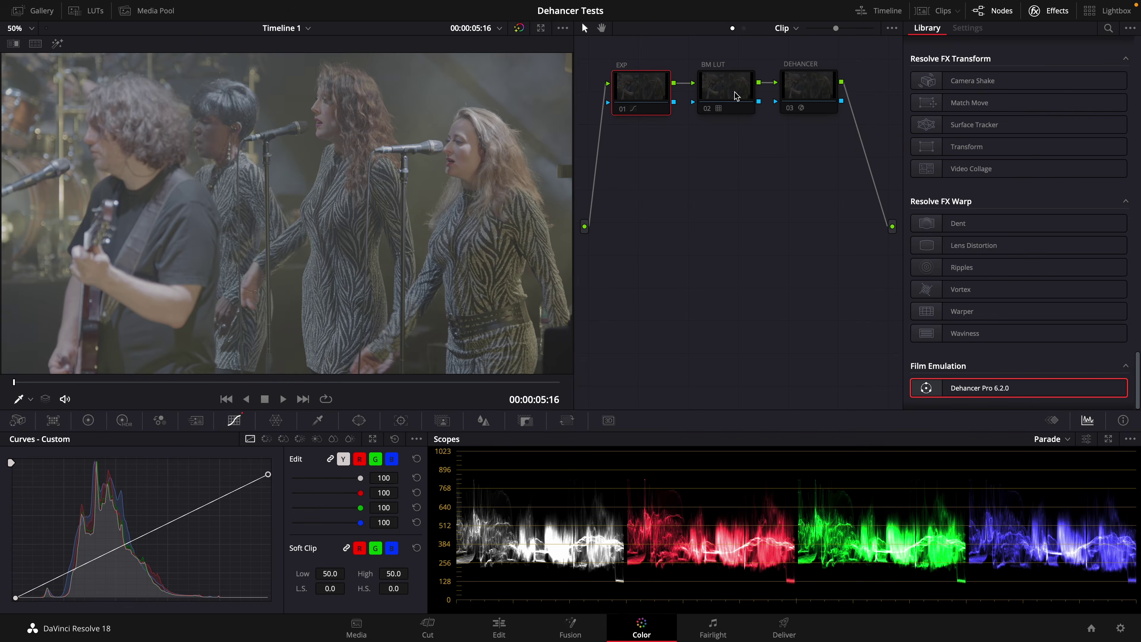
key("Down")
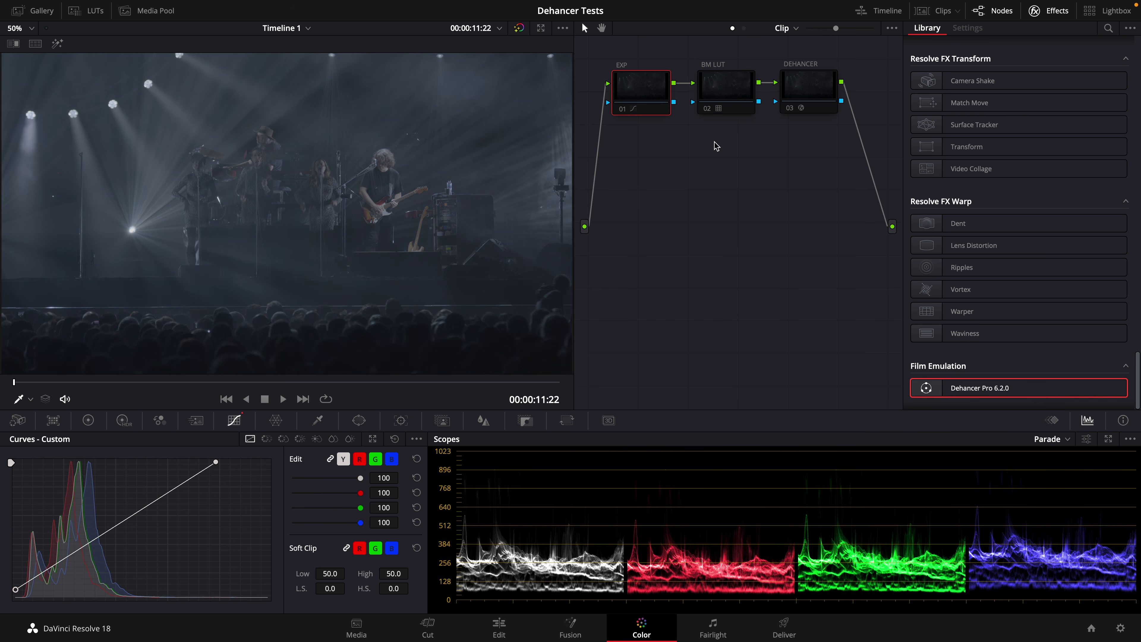
Step: Enable the BM LUT and EXP nodes on the wide stage clip
left_click(733, 92)
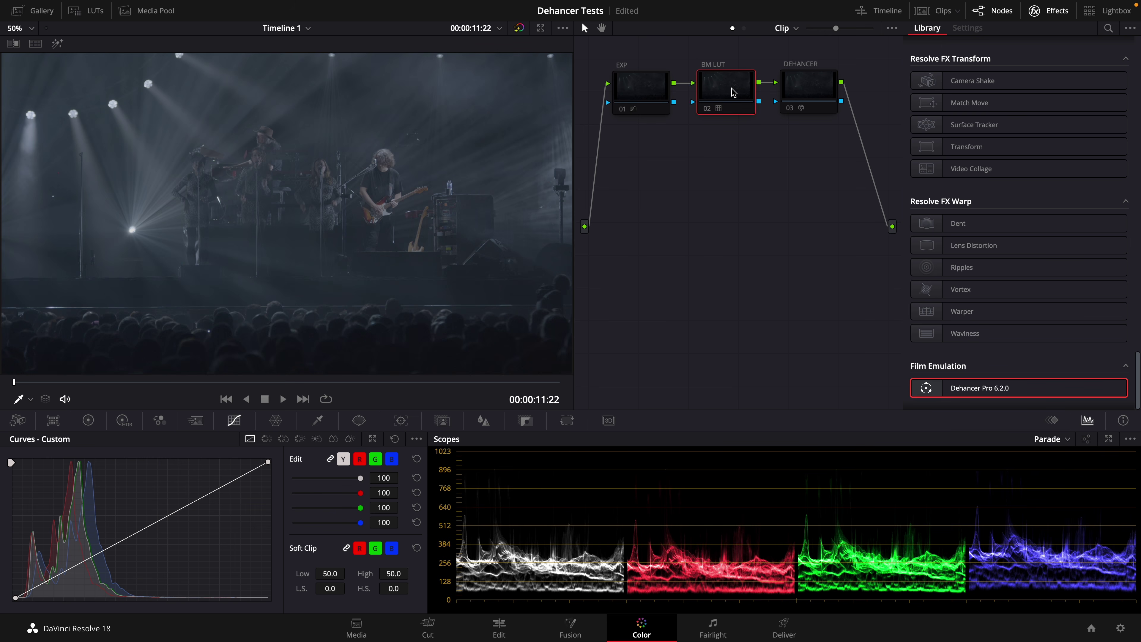
key("ctrl+d")
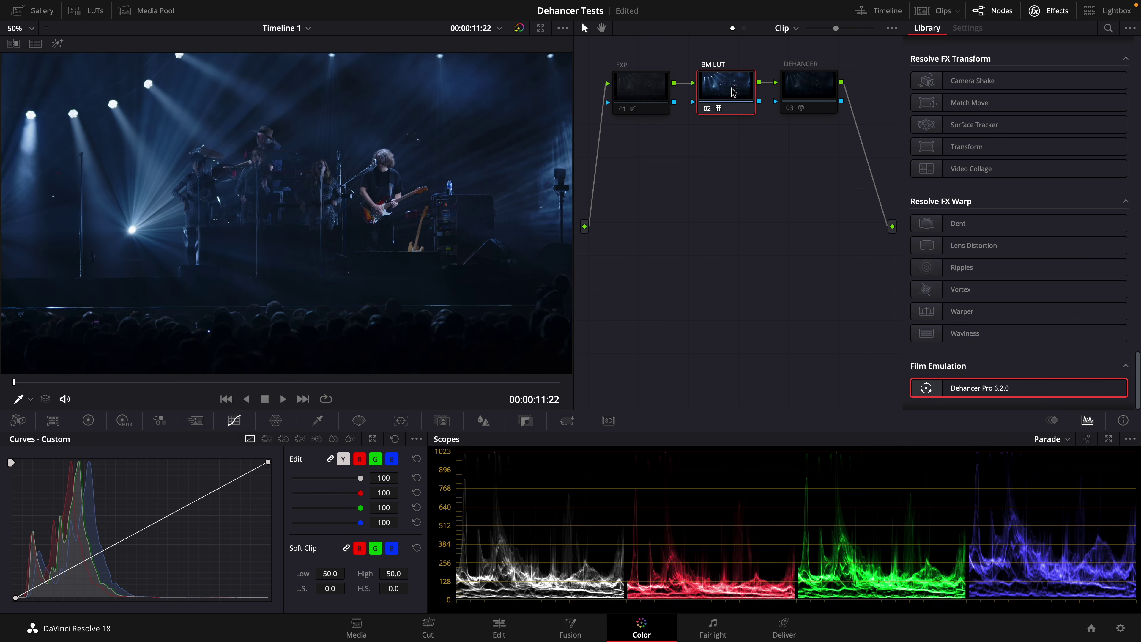
left_click(638, 84)
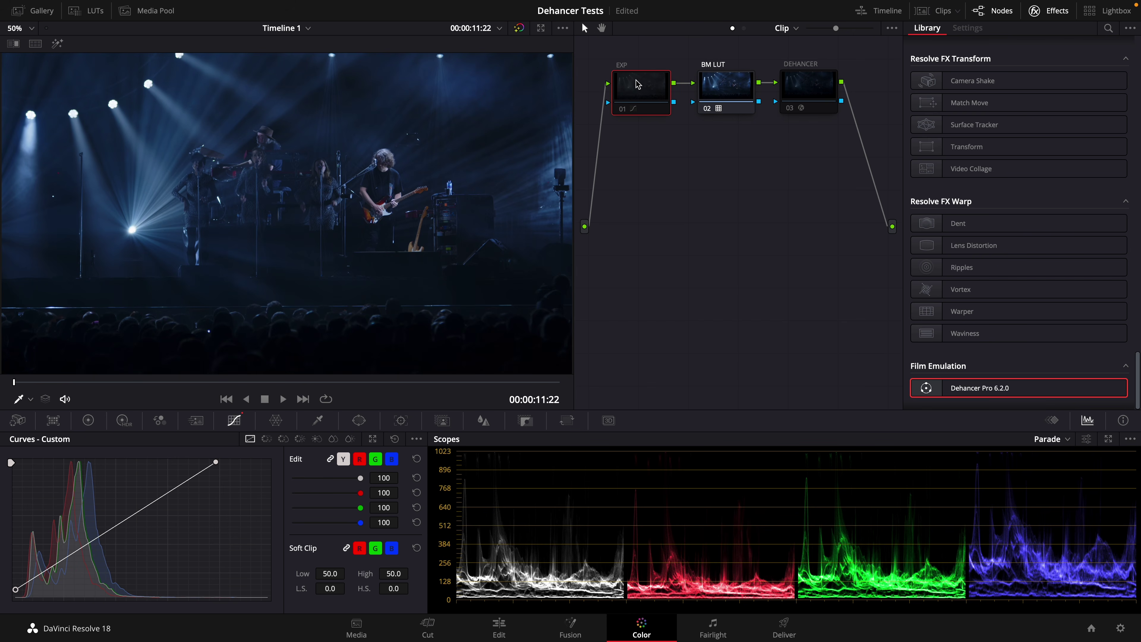
key("ctrl+d")
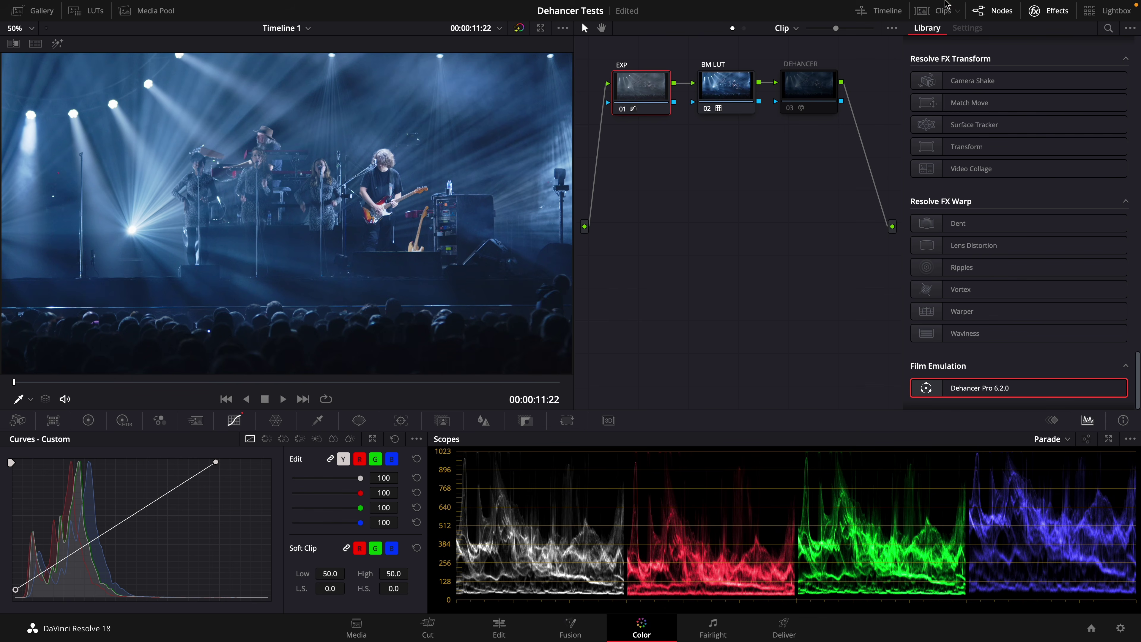
Step: Enable the DEHANCER node and look through its Dehancer Pro settings
left_click(804, 92)
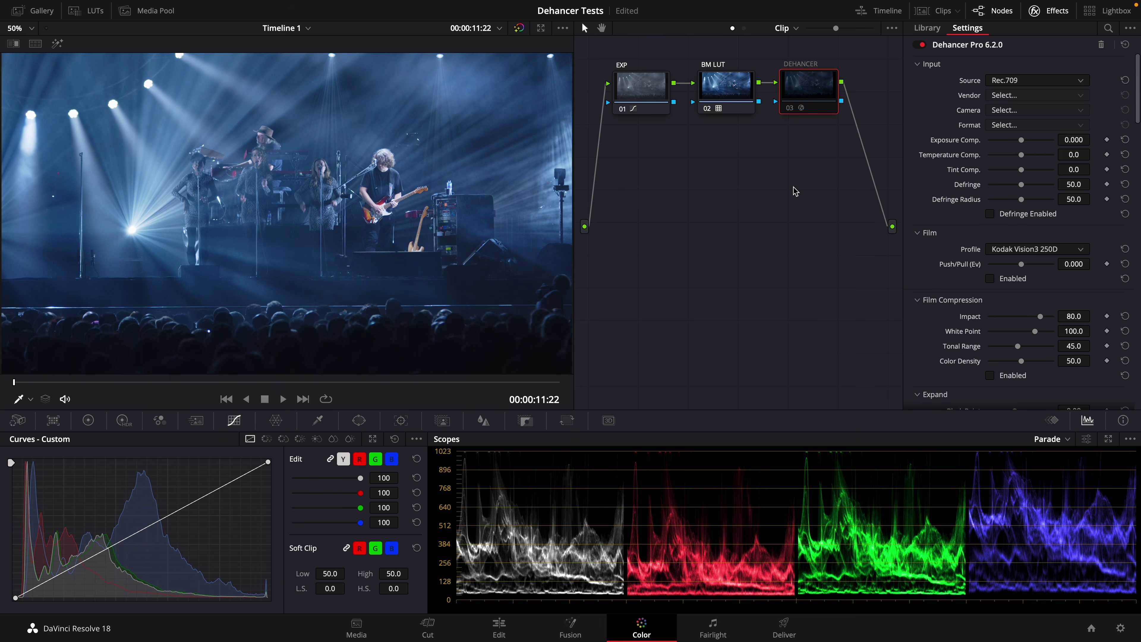
key("ctrl+d")
scroll(954, 96, "down", 15)
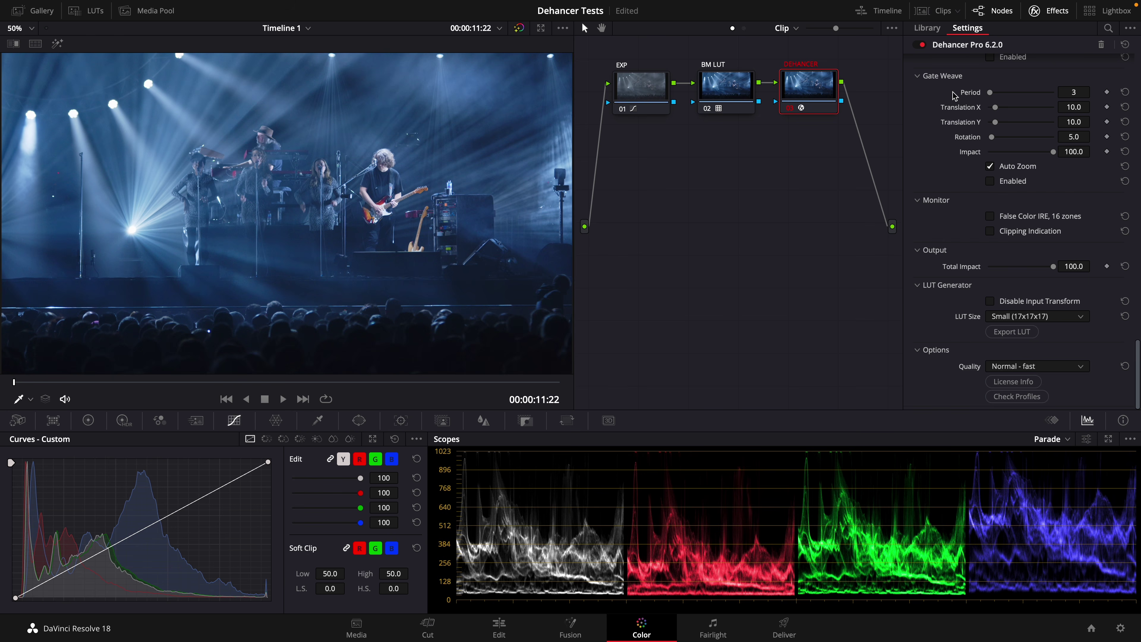
scroll(954, 96, "up", 15)
scroll(954, 96, "up", 1)
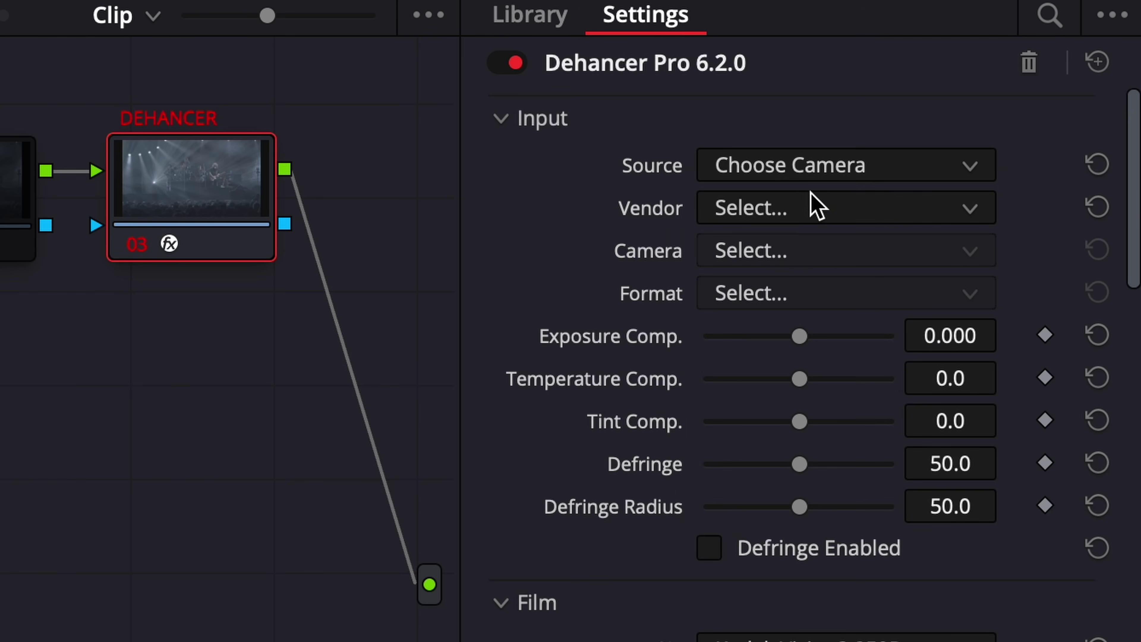
Step: Set the Dehancer input to vendor Blackmagic Design, camera Pocket Cinema Camera 6K and format Film Gen5 ISO 400
left_click(800, 209)
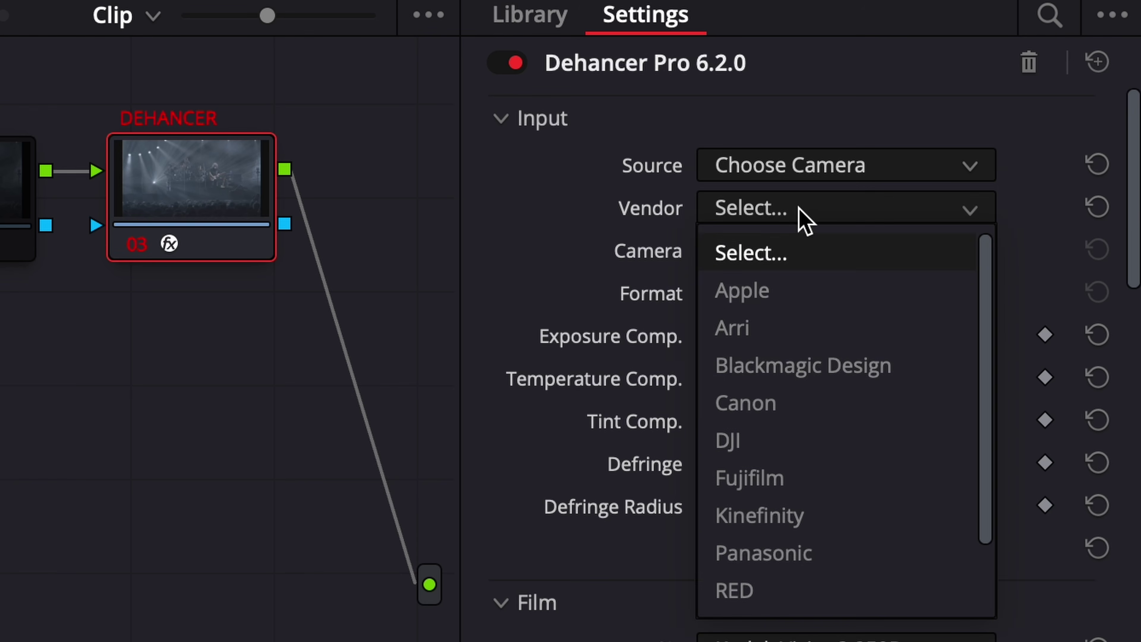
left_click(815, 373)
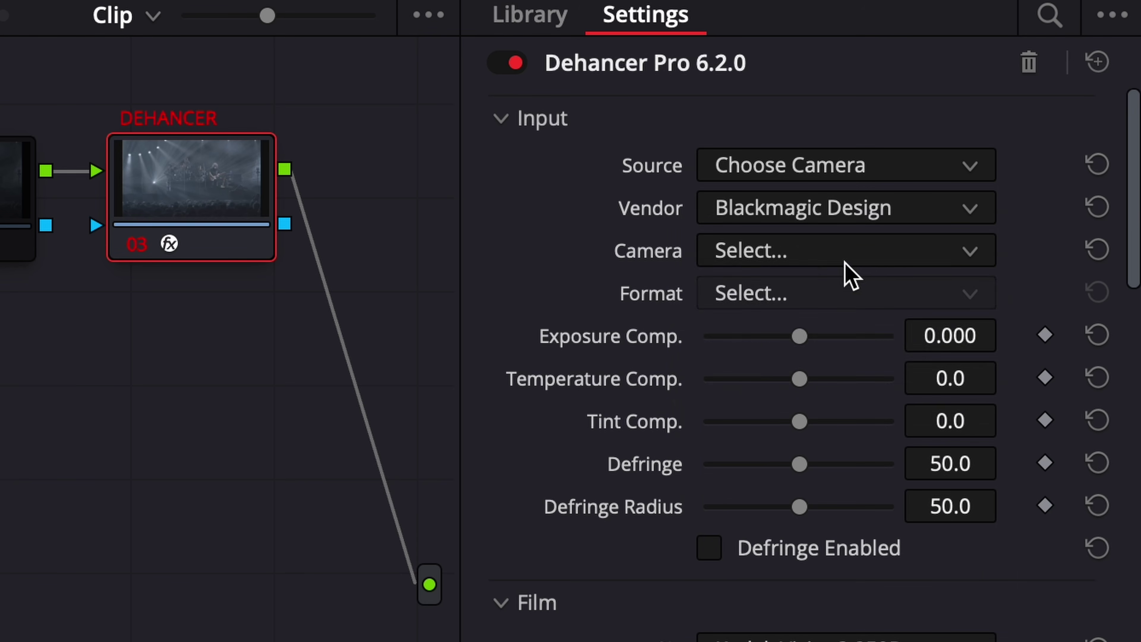
left_click(798, 252)
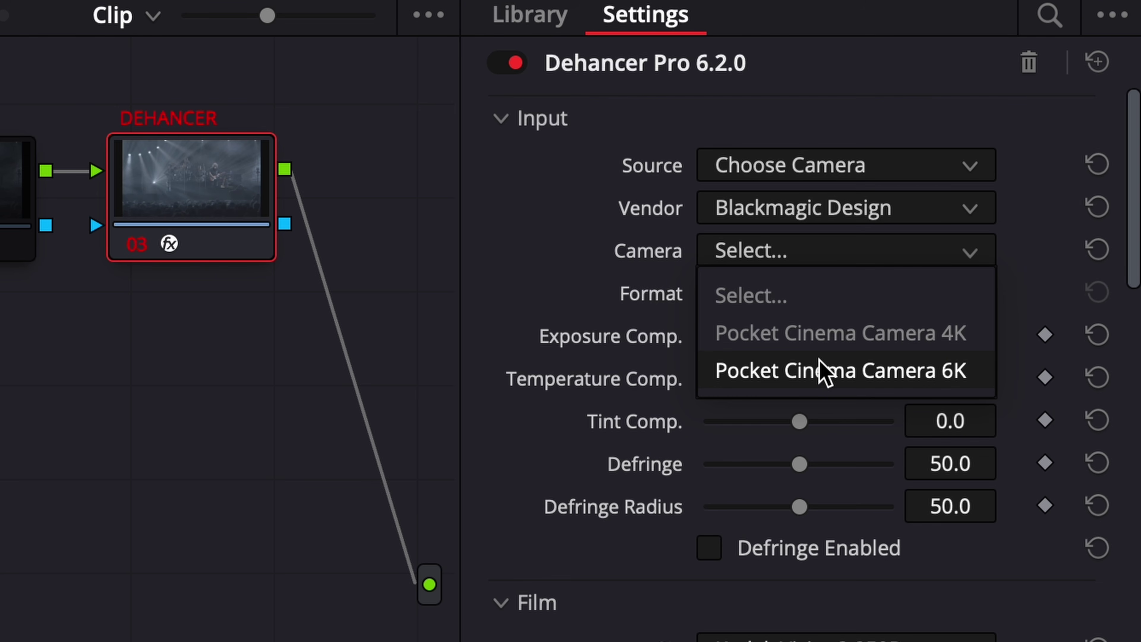
left_click(821, 372)
left_click(801, 302)
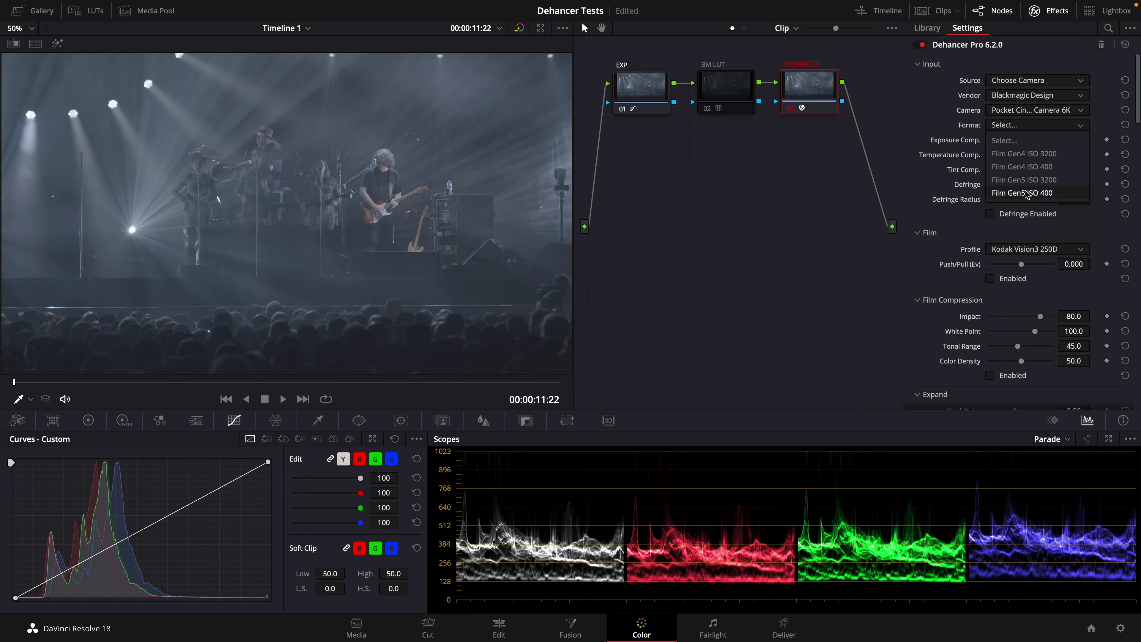
left_click(1026, 193)
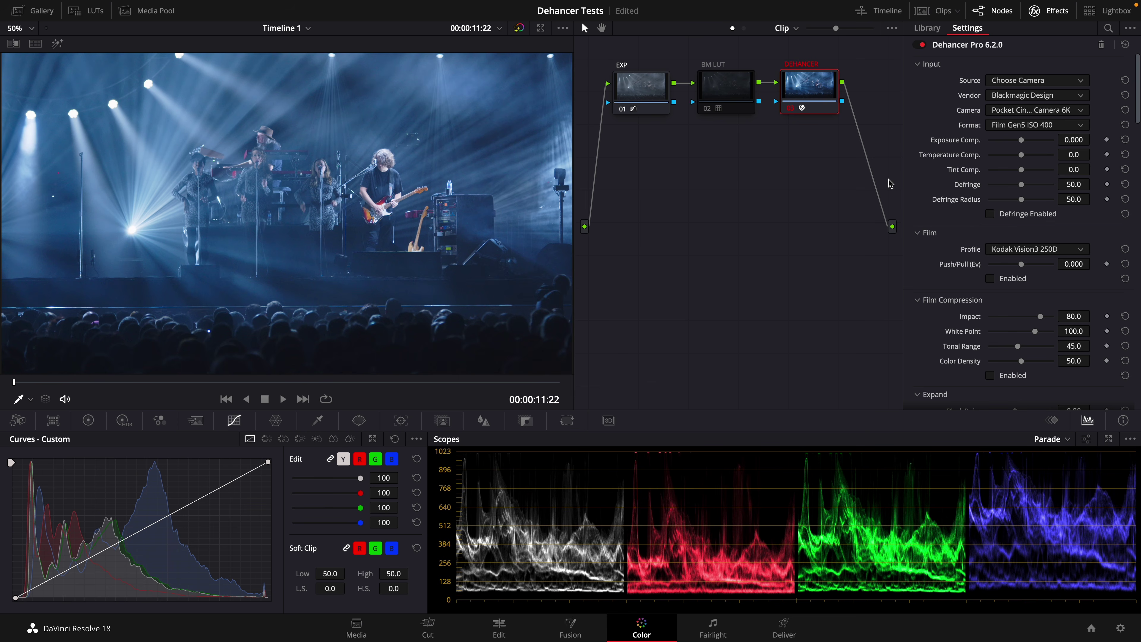
Step: Compare the image with the EXP node disabled and enabled again
left_click(652, 89)
key("ctrl+d")
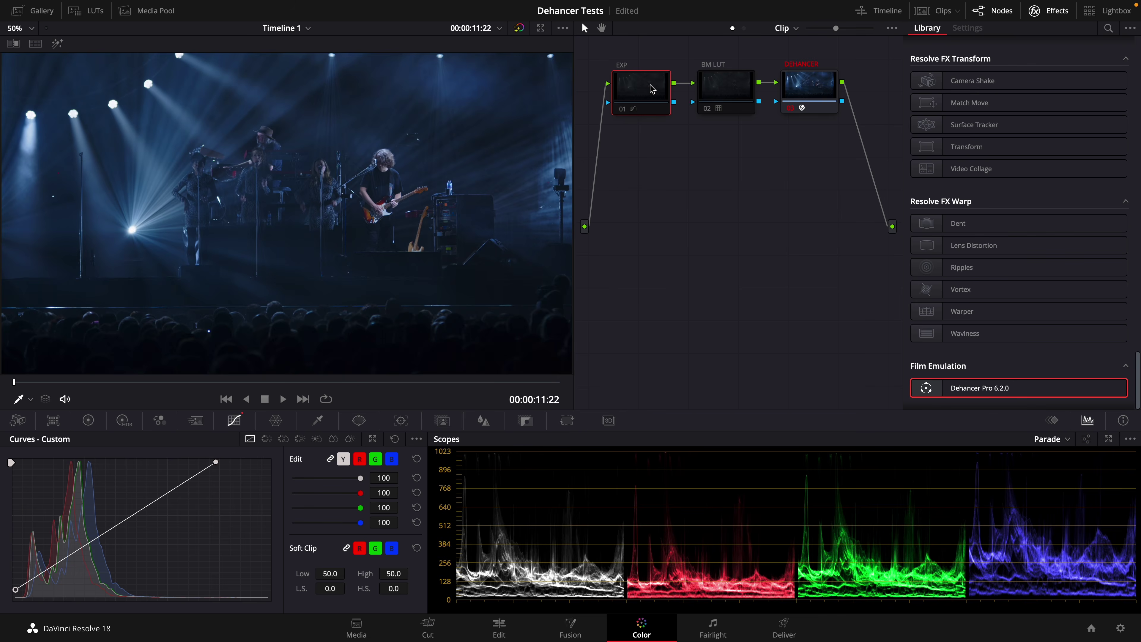
key("ctrl+d")
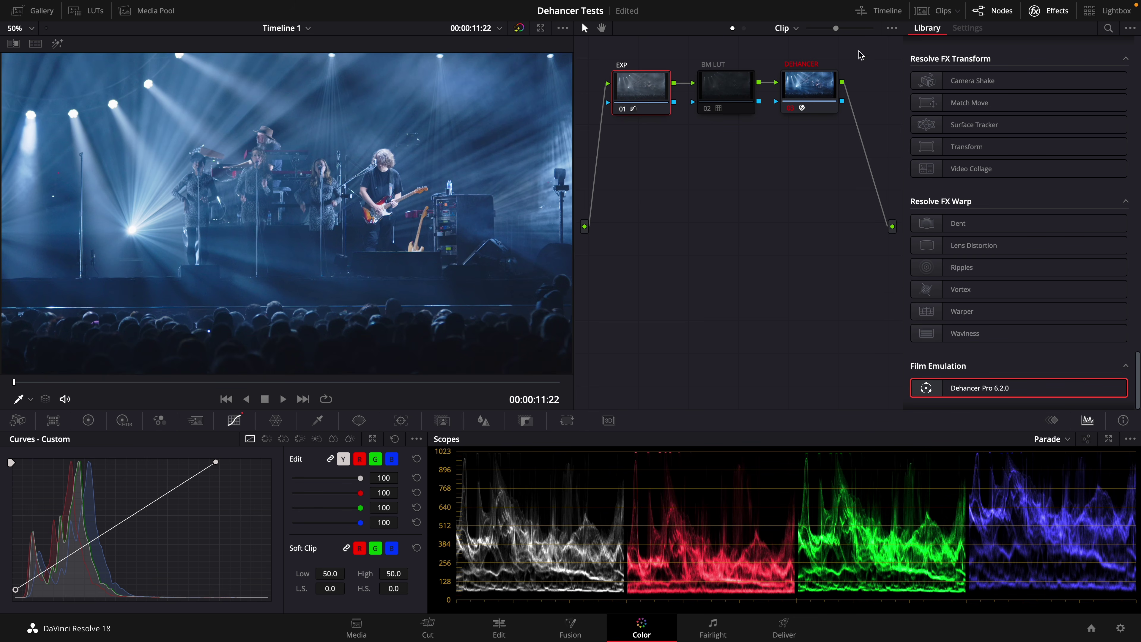
Step: Compare the BM LUT conversion with the Dehancer conversion by toggling both nodes, leaving only DEHANCER enabled of the two
left_click(816, 87)
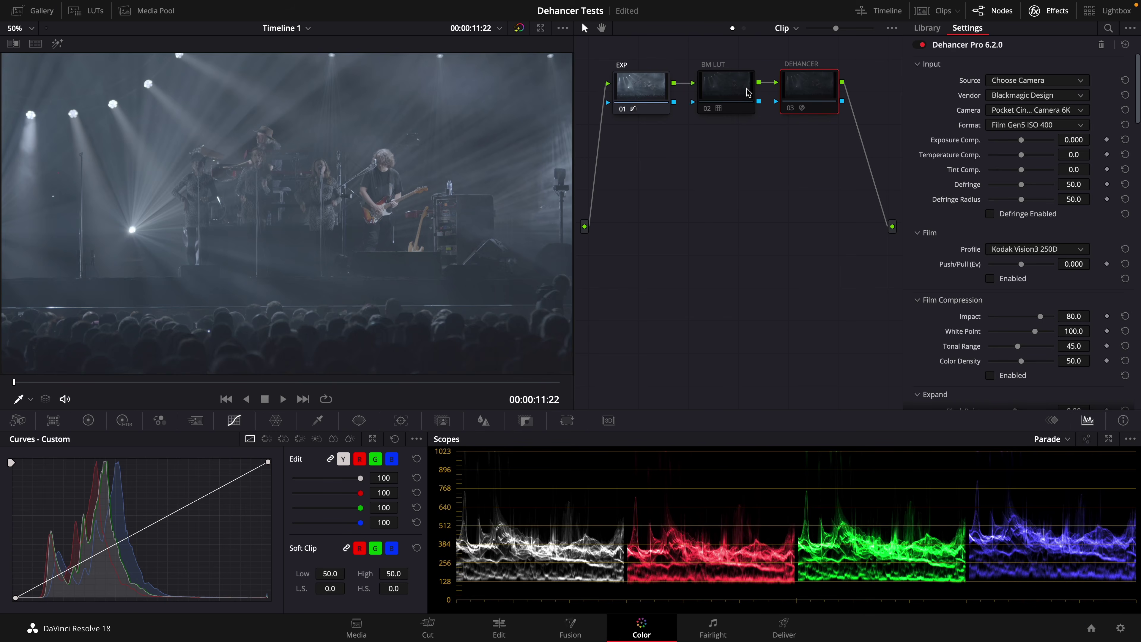
left_click(747, 92)
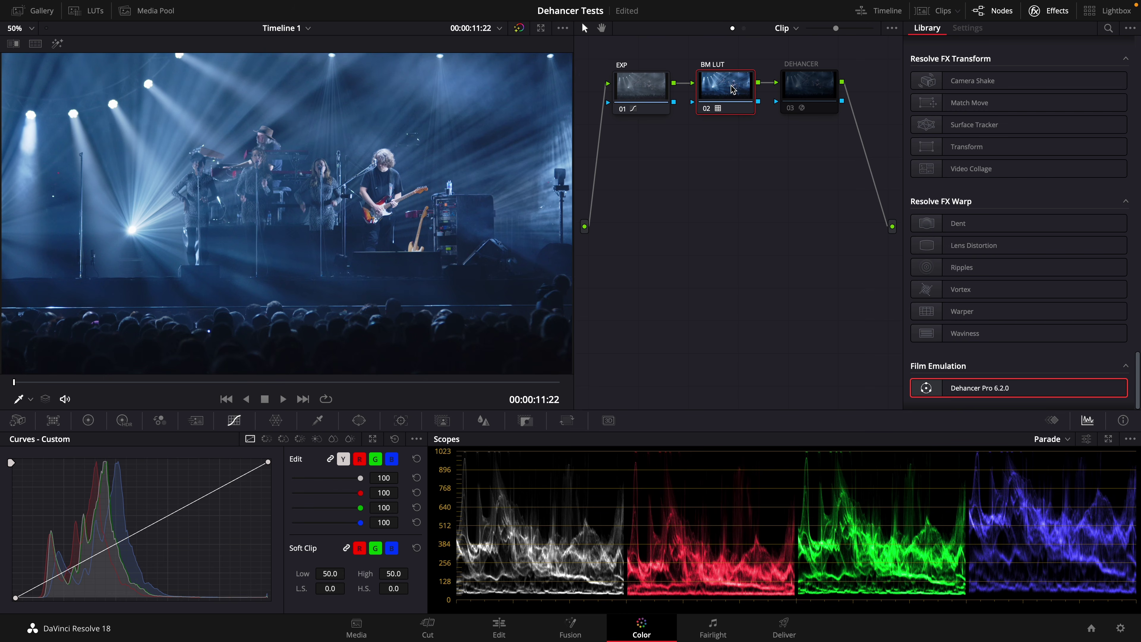
key("ctrl+d")
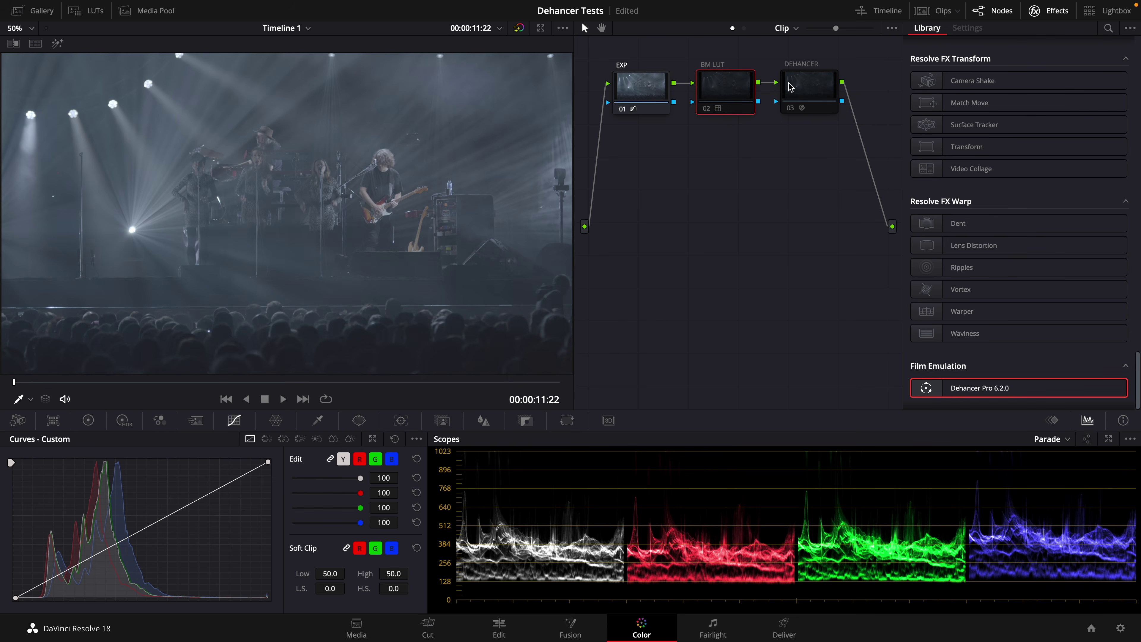
left_click(814, 100)
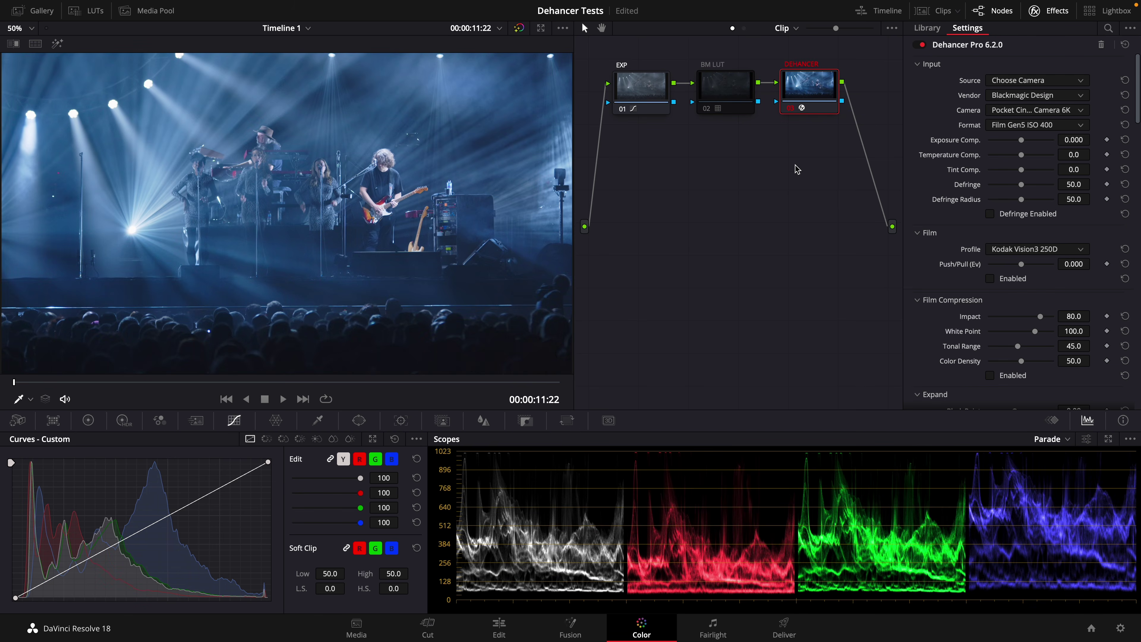
Step: Try out the Exposure Comp. and Temperature Comp. adjustments in the Dehancer input settings and reset both
left_click_drag(1025, 142, 1020, 145)
left_click_drag(854, 158, 857, 185)
double_click(766, 128)
double_click(754, 164)
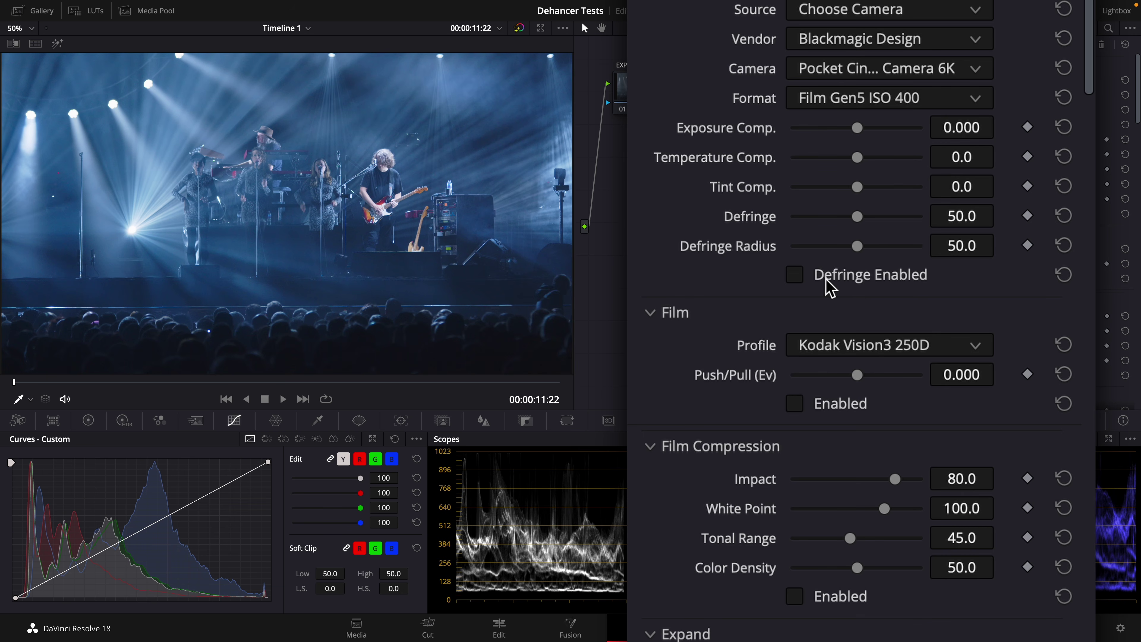
Step: Preview the Kodak Vision3 250D film profile by enabling the Film section, check the available profiles, and disable the section again
scroll(726, 314, "down", 3)
scroll(726, 314, "down", 2)
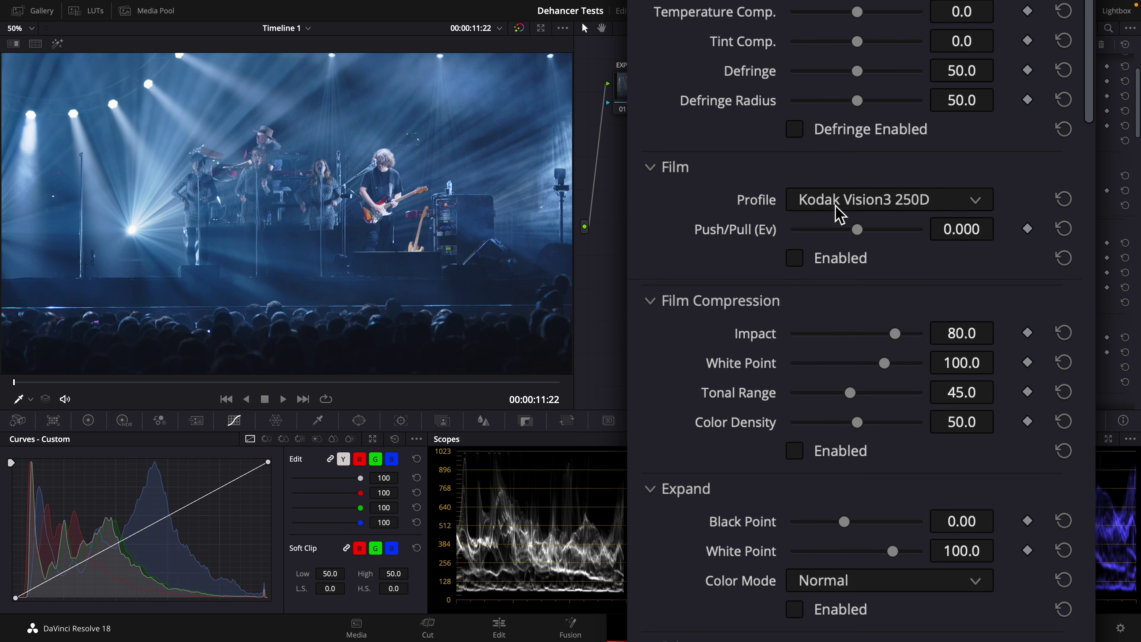
left_click(795, 259)
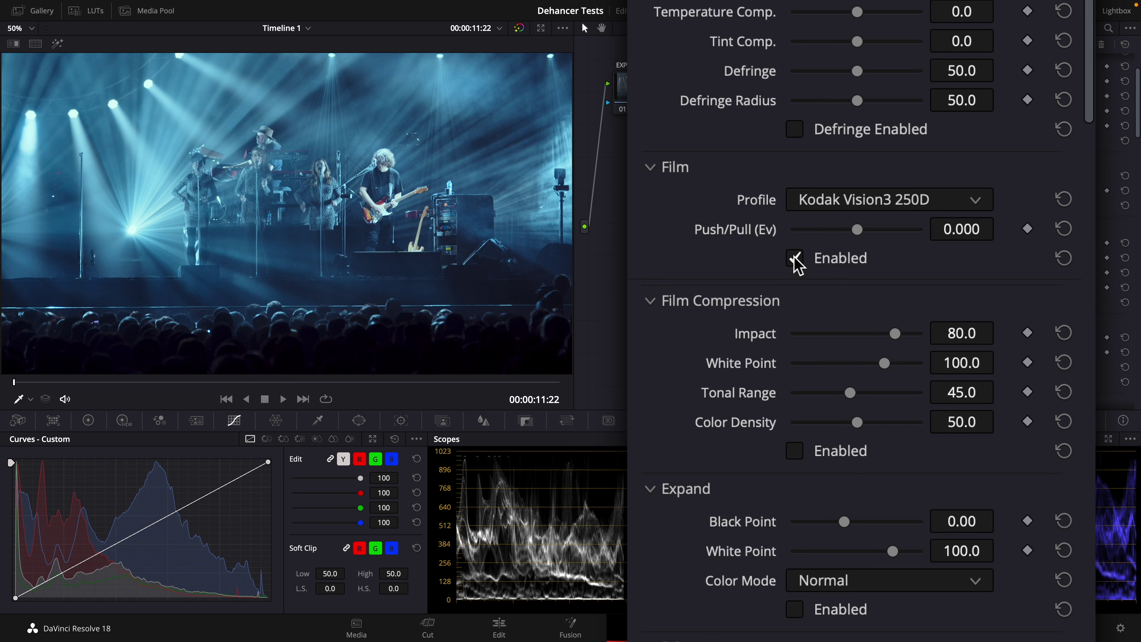
left_click(890, 204)
left_click(890, 204)
left_click(794, 260)
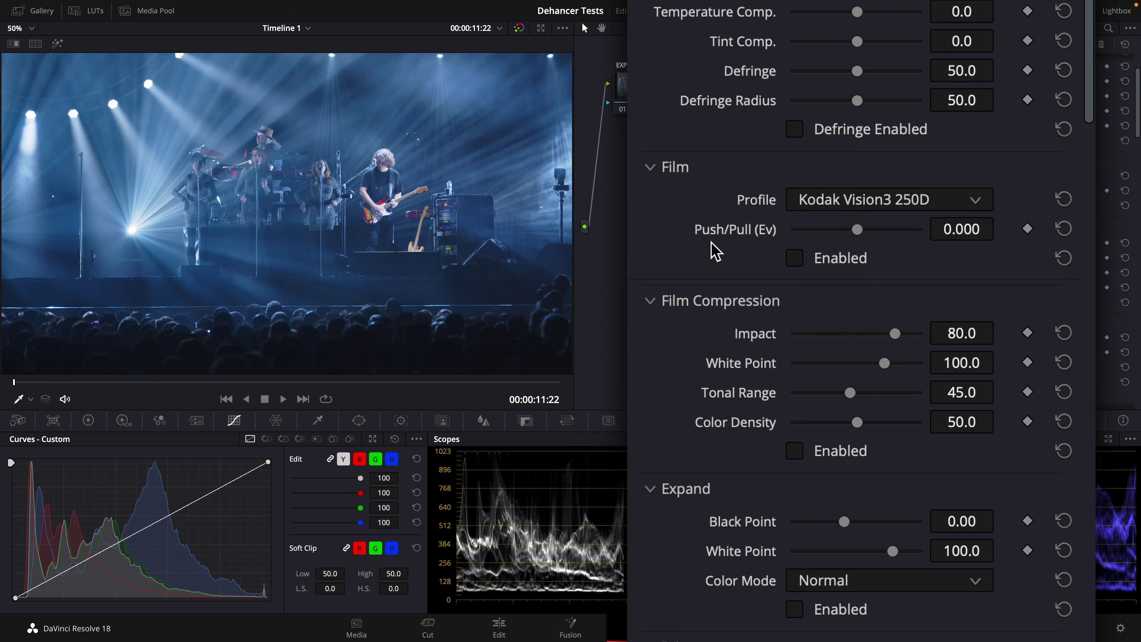
Step: Set the Print profile to Kodak 2383 Print Film, and enable the Print section with its Analogue Range Limiter
scroll(716, 249, "down", 10)
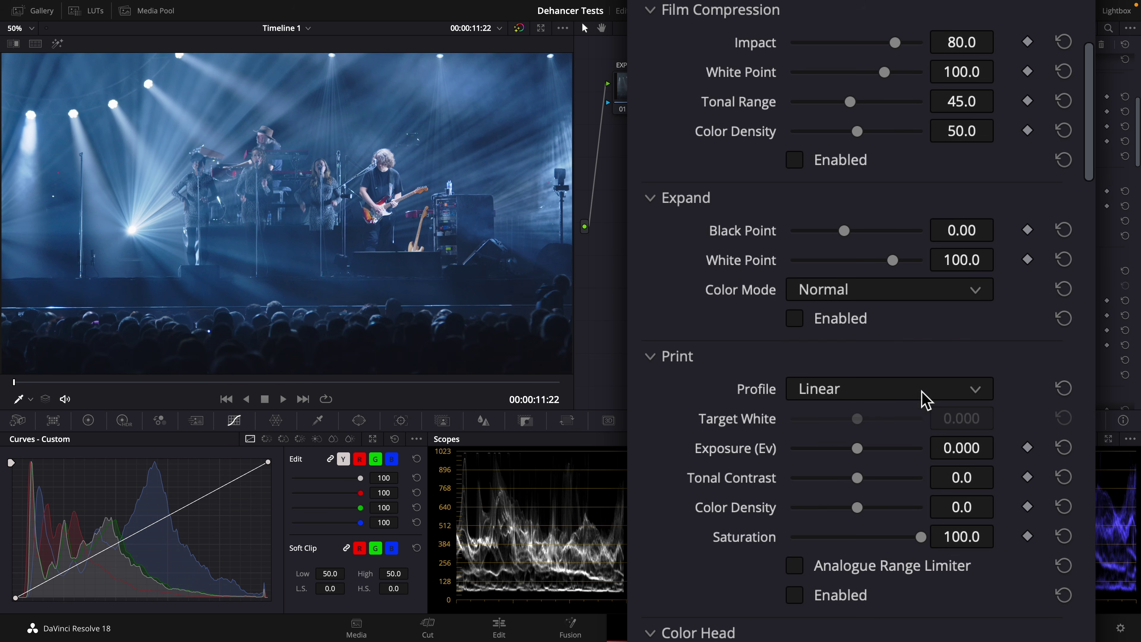
left_click(879, 391)
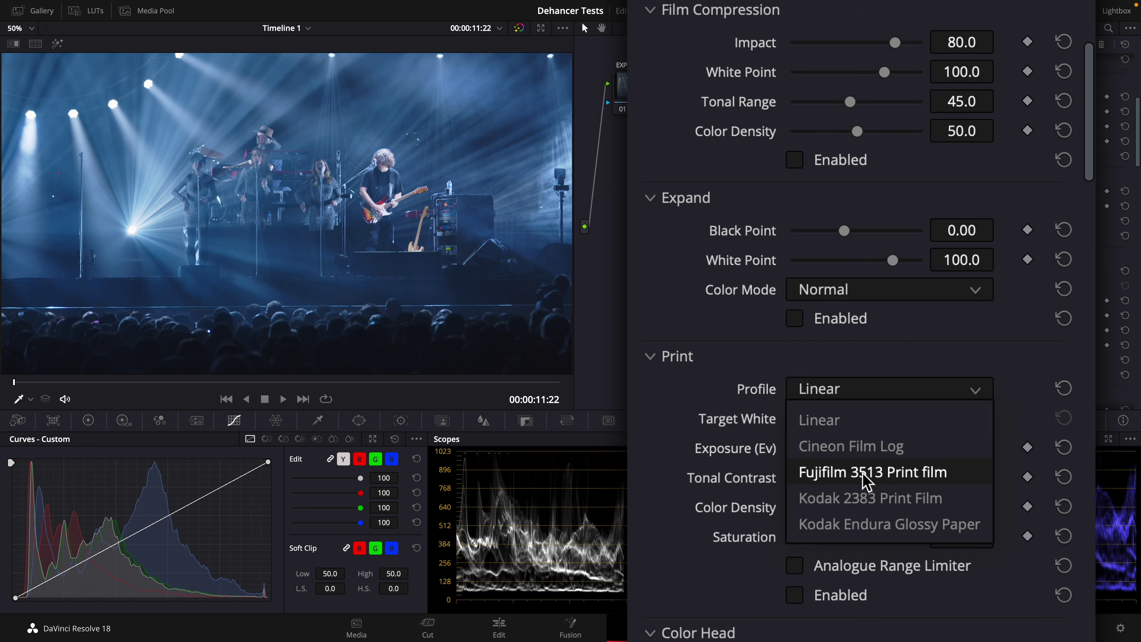
left_click(882, 499)
left_click(794, 595)
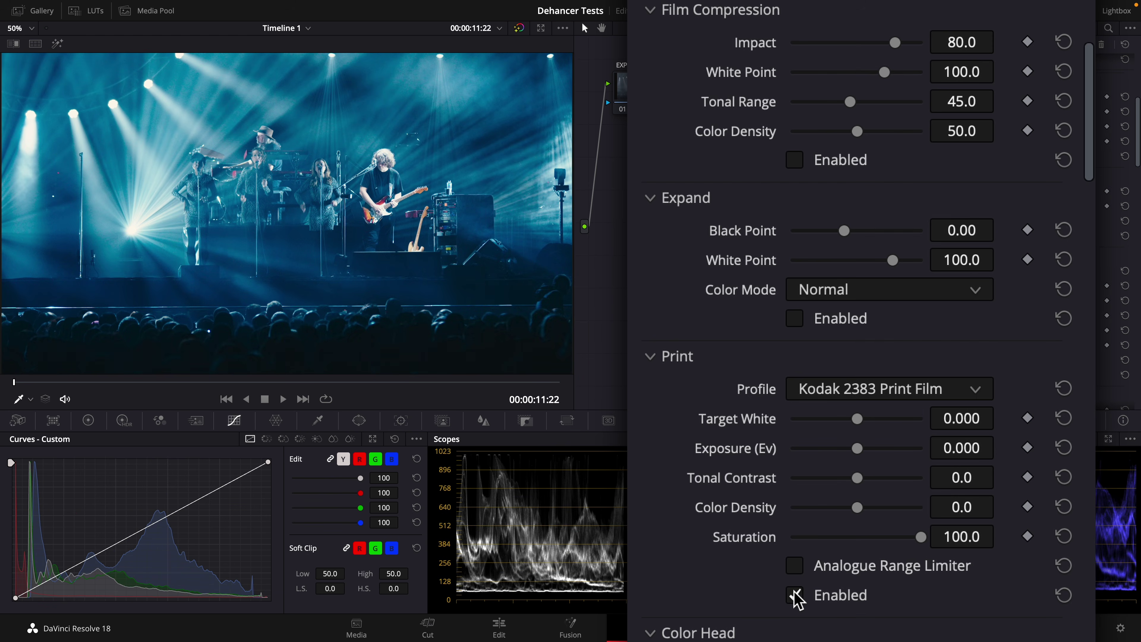
left_click(801, 574)
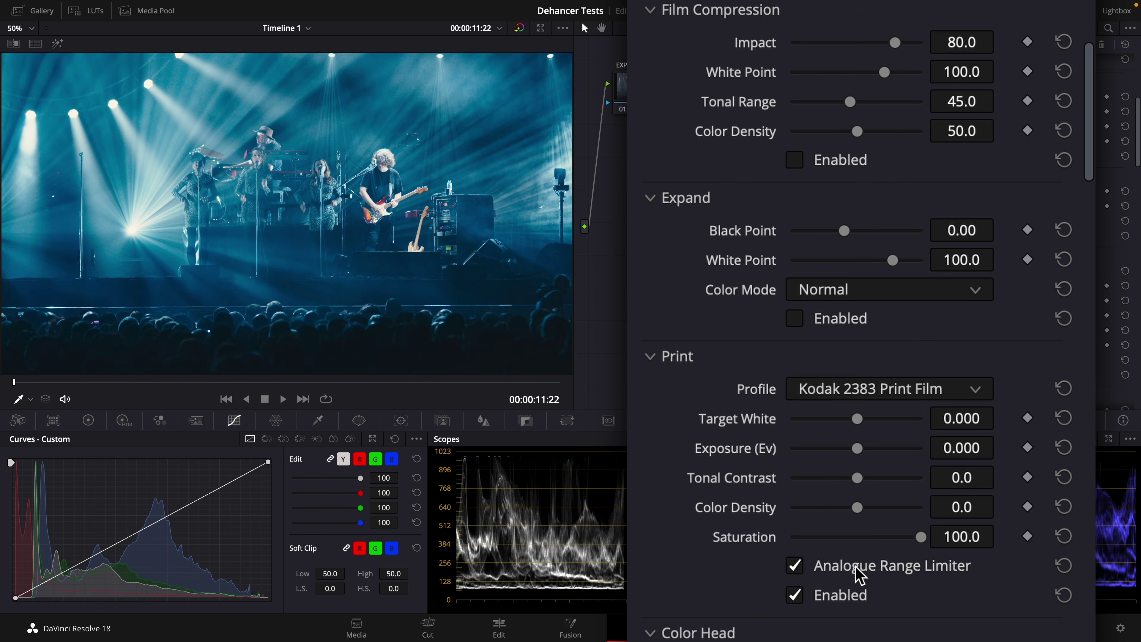
Step: Compare the Linear and Kodak 2383 Print Film print profiles, and switch the profile to Fujifilm 3513 Print film
left_click(868, 392)
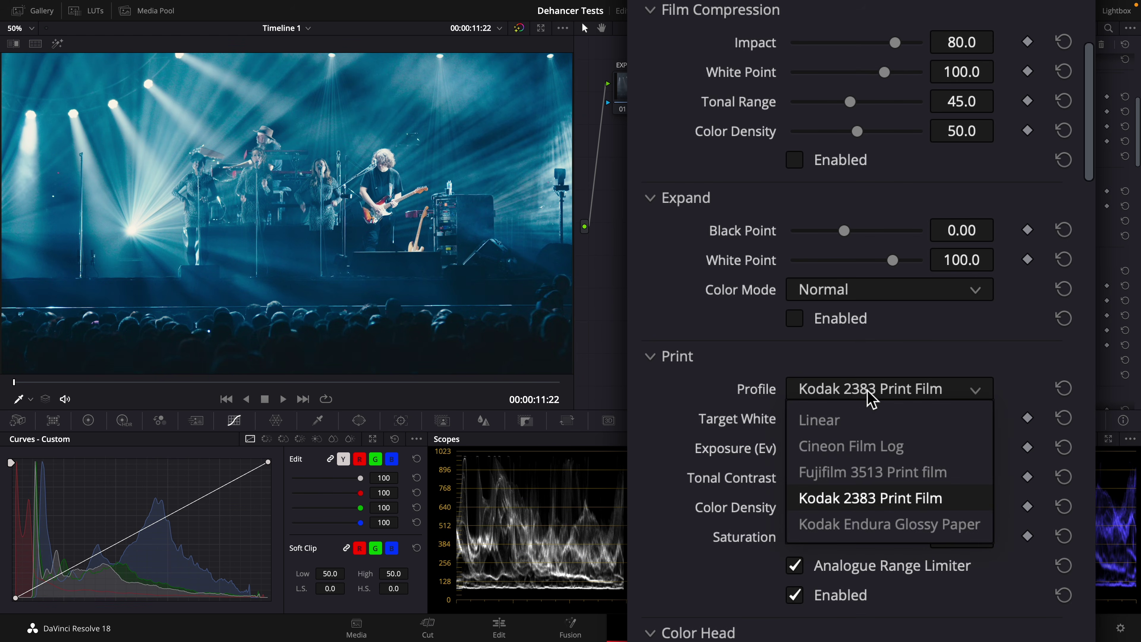
left_click(858, 421)
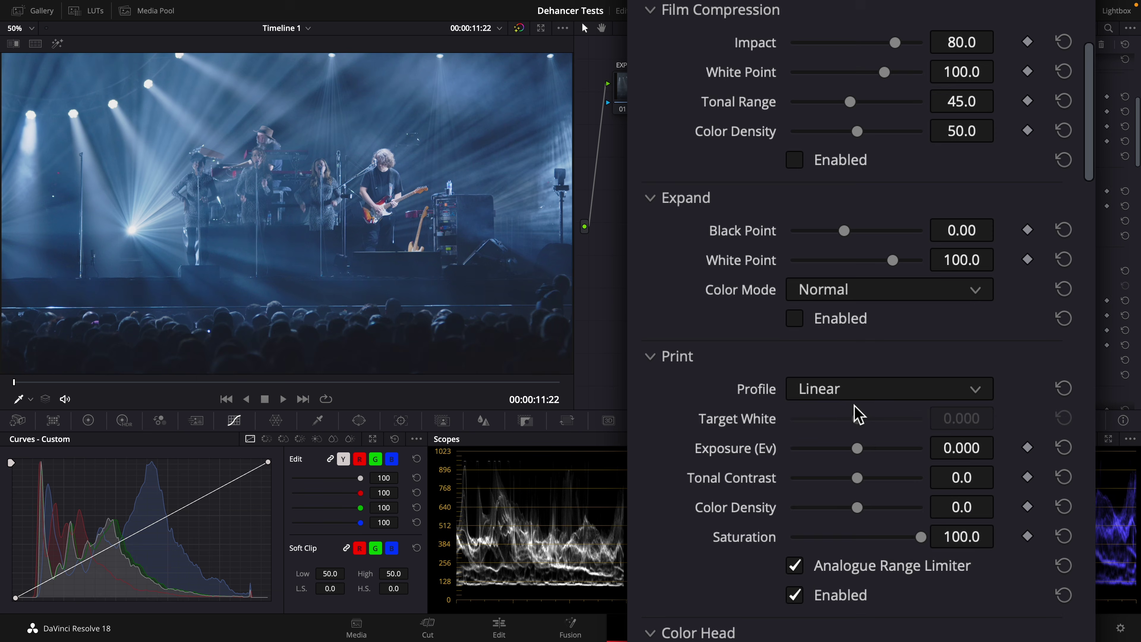
left_click(868, 389)
left_click(861, 498)
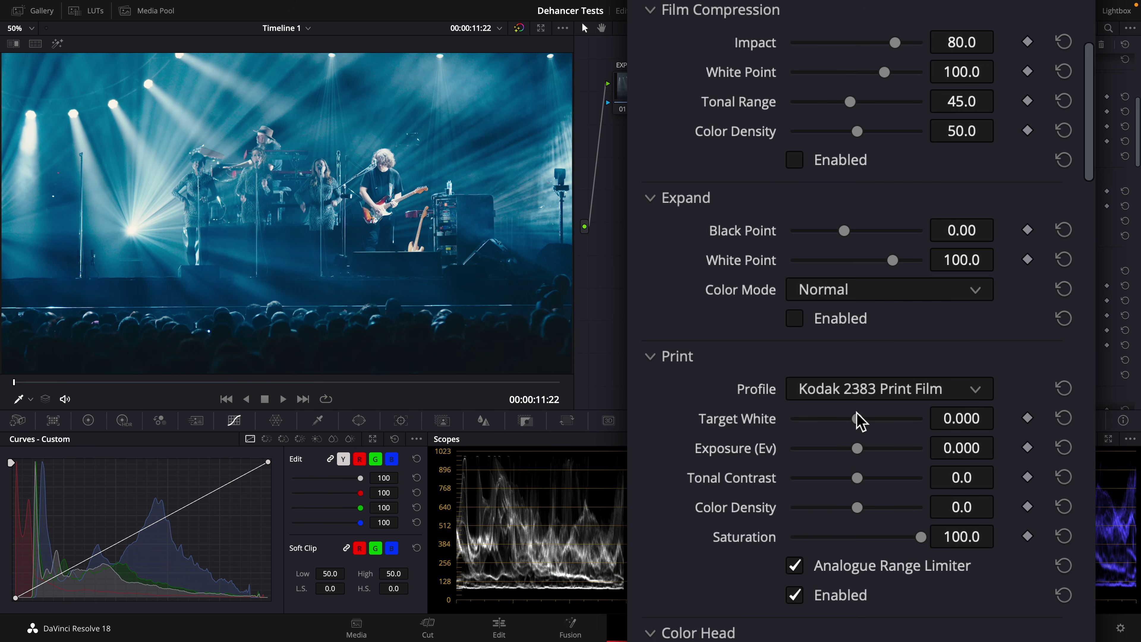
left_click(872, 394)
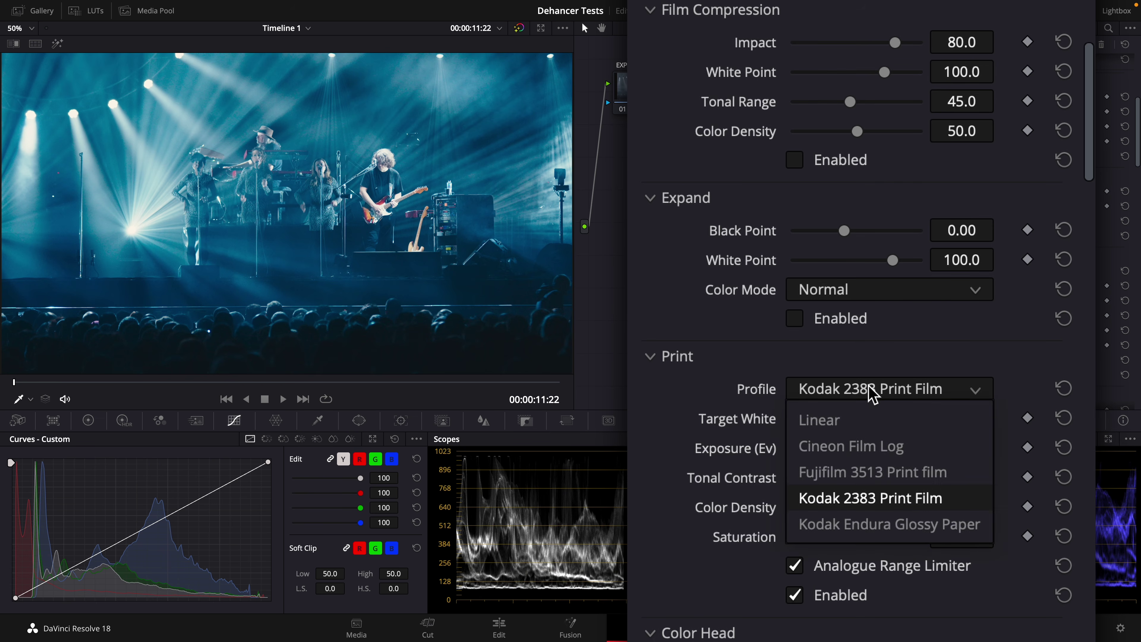
left_click(857, 474)
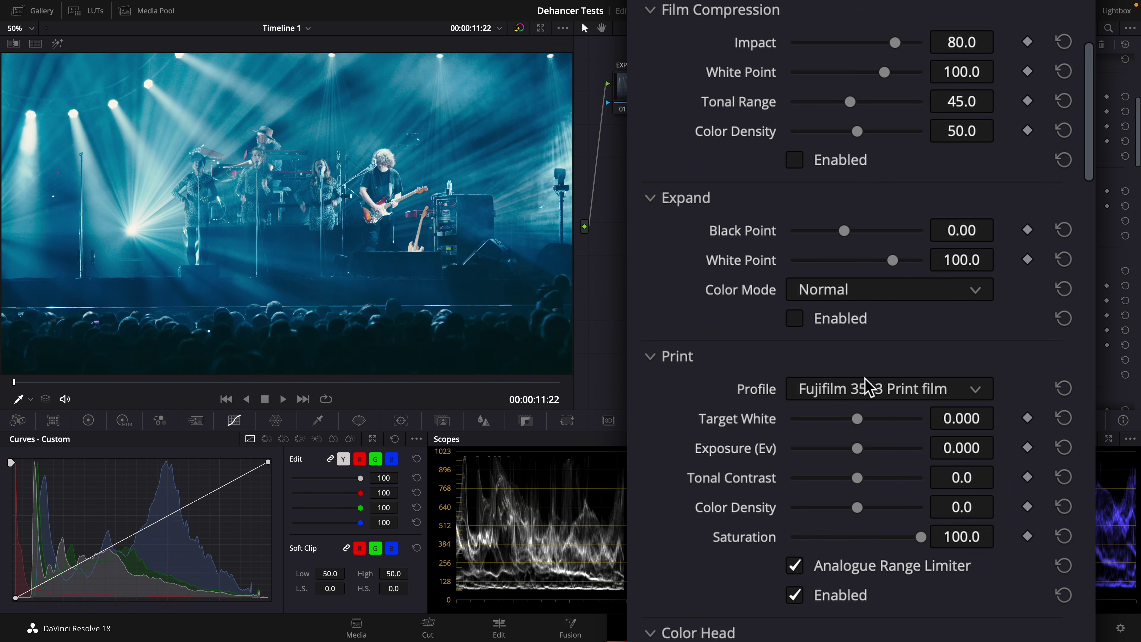
Step: Set the Print profile to Kodak 2383 Print Film, and enable the Film section with the Kodak Vision3 250D profile
left_click(866, 393)
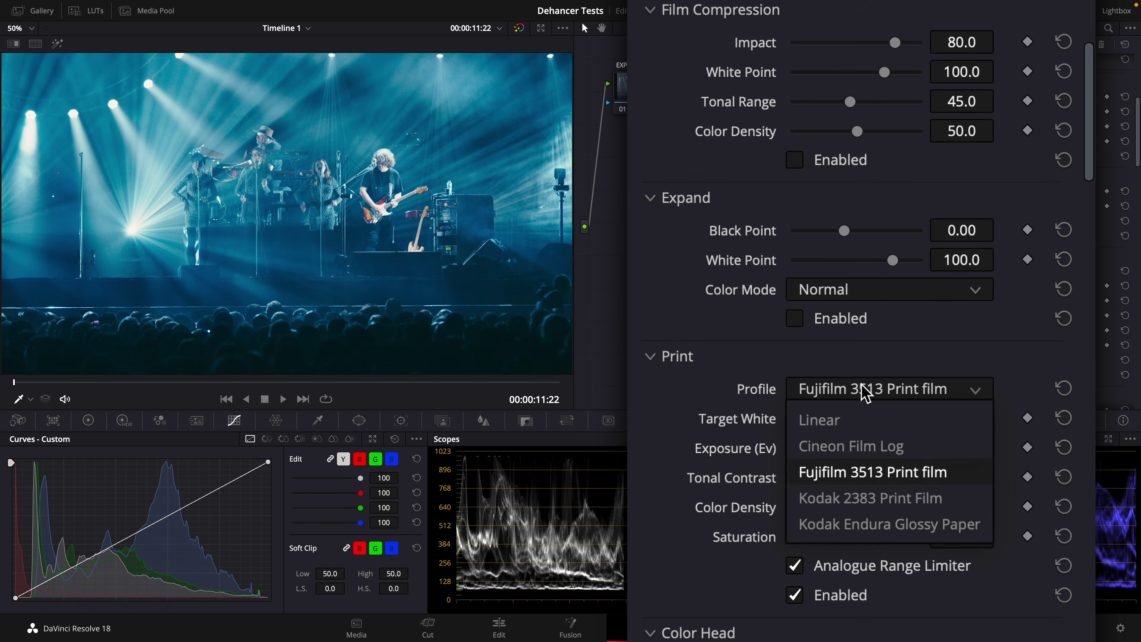
left_click(846, 499)
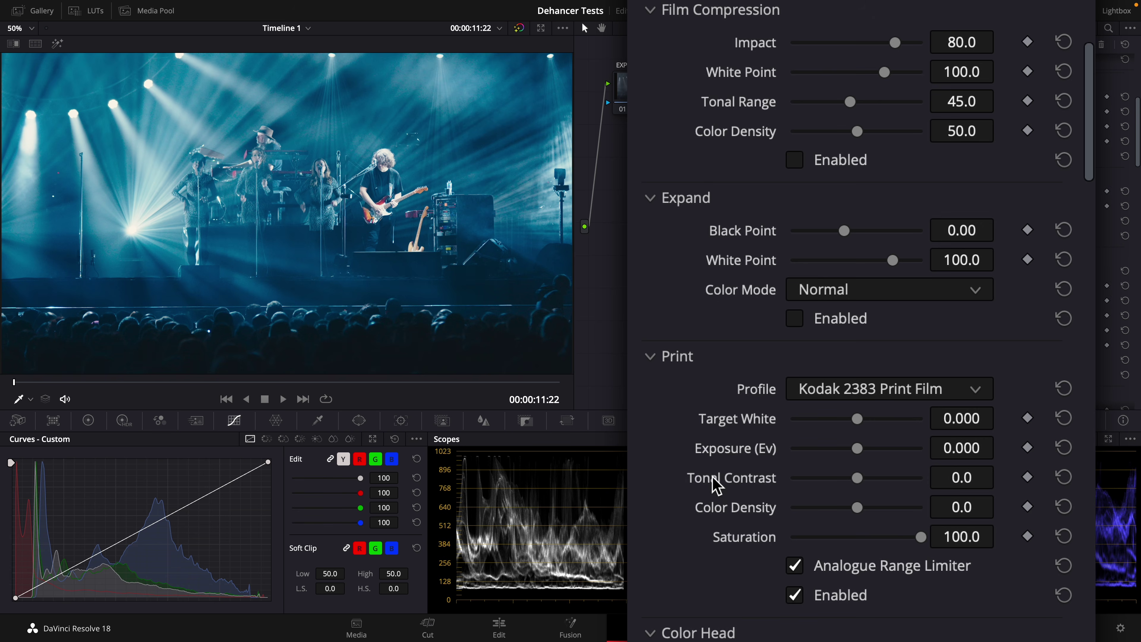
scroll(718, 485, "up", 8)
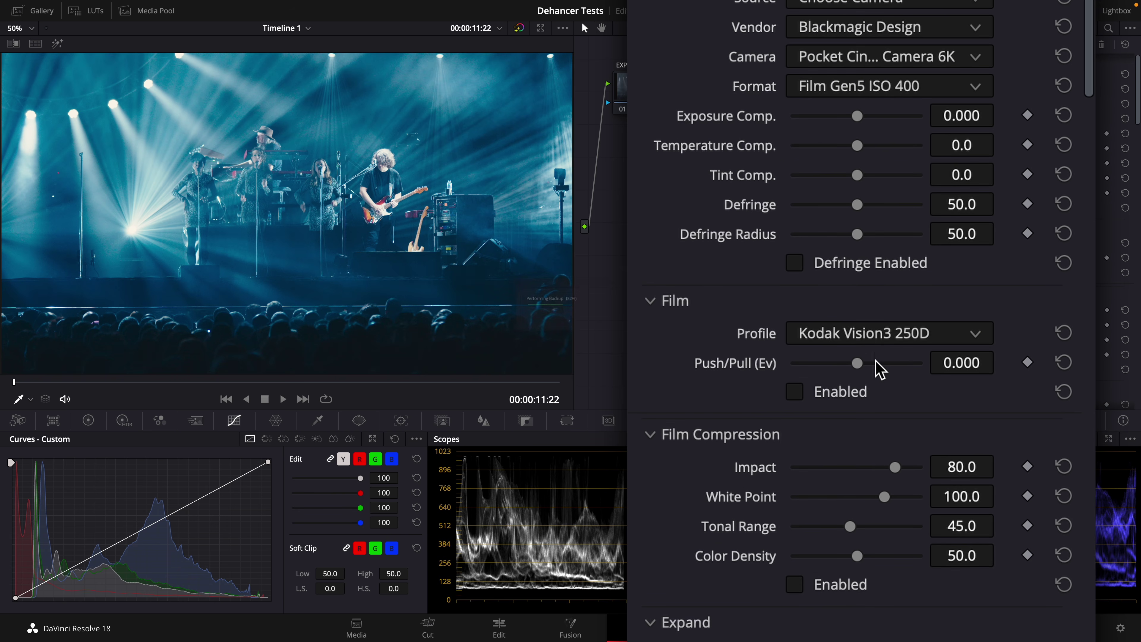
left_click(841, 343)
left_click(842, 344)
left_click(794, 395)
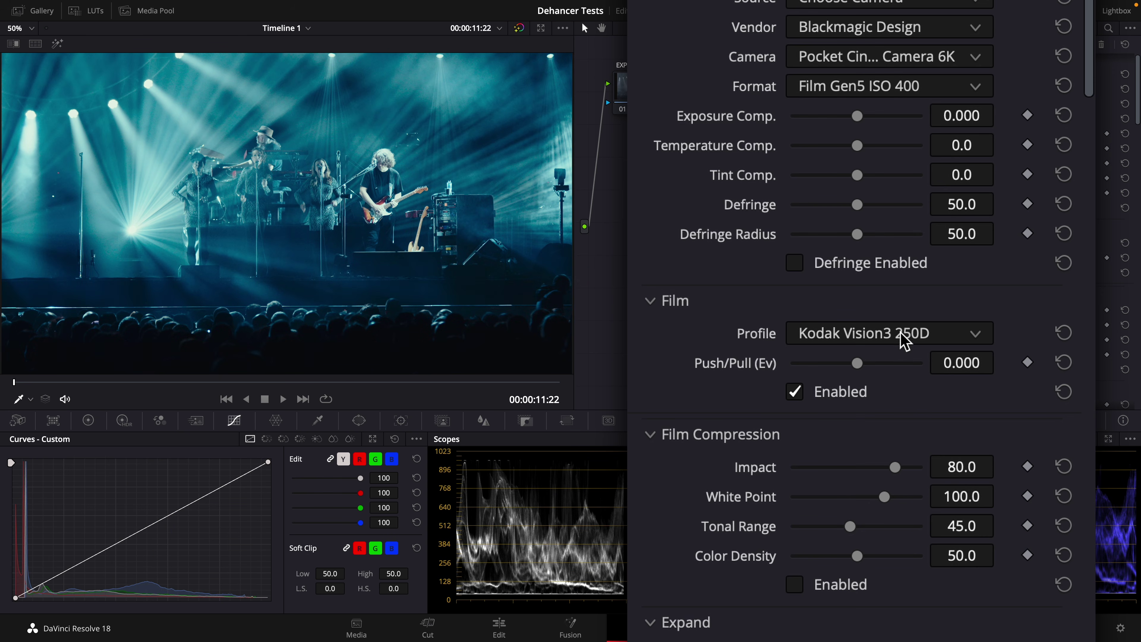
scroll(790, 404, "down", 10)
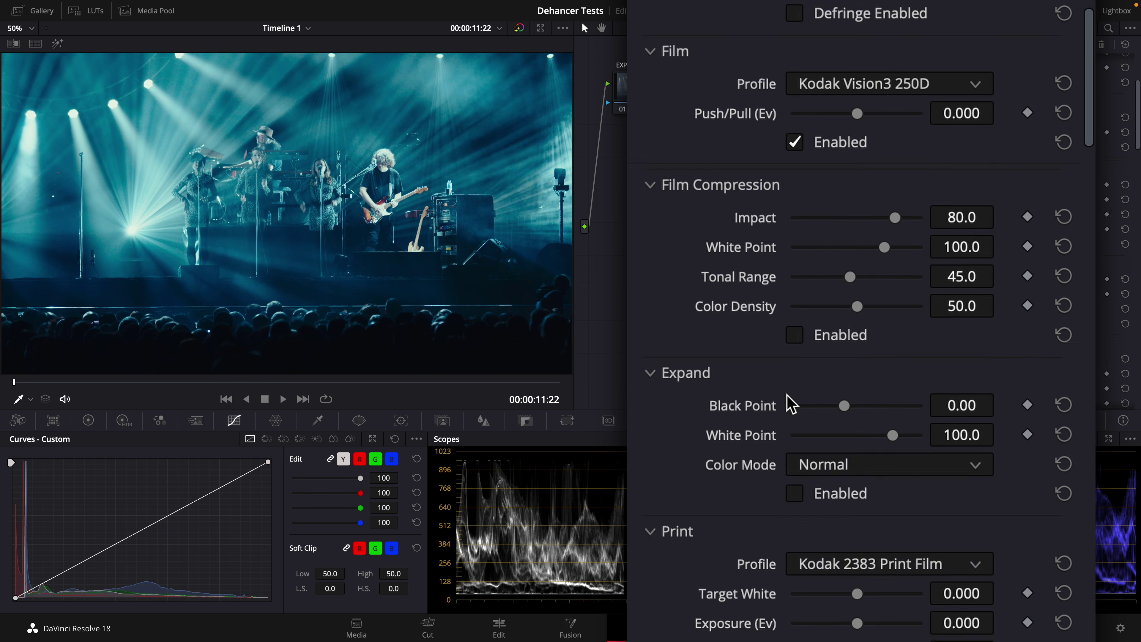
scroll(842, 340, "up", 10)
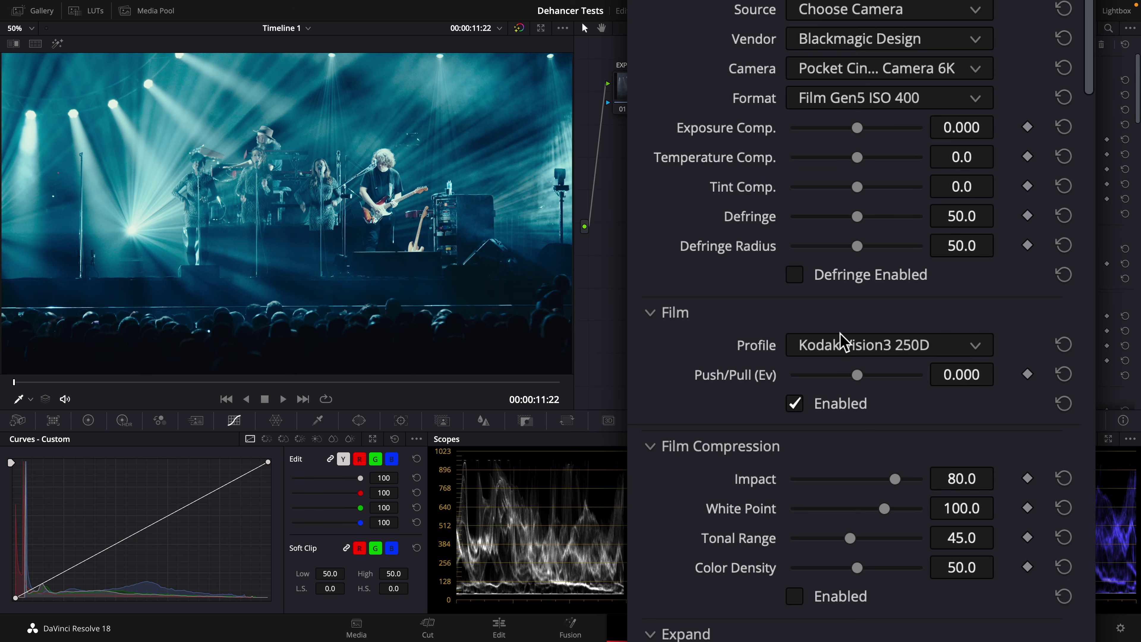
Step: Try the Adox Color Implosion 100 and Agfa Agfacolor 100 film profiles on the concert shot
left_click(895, 350)
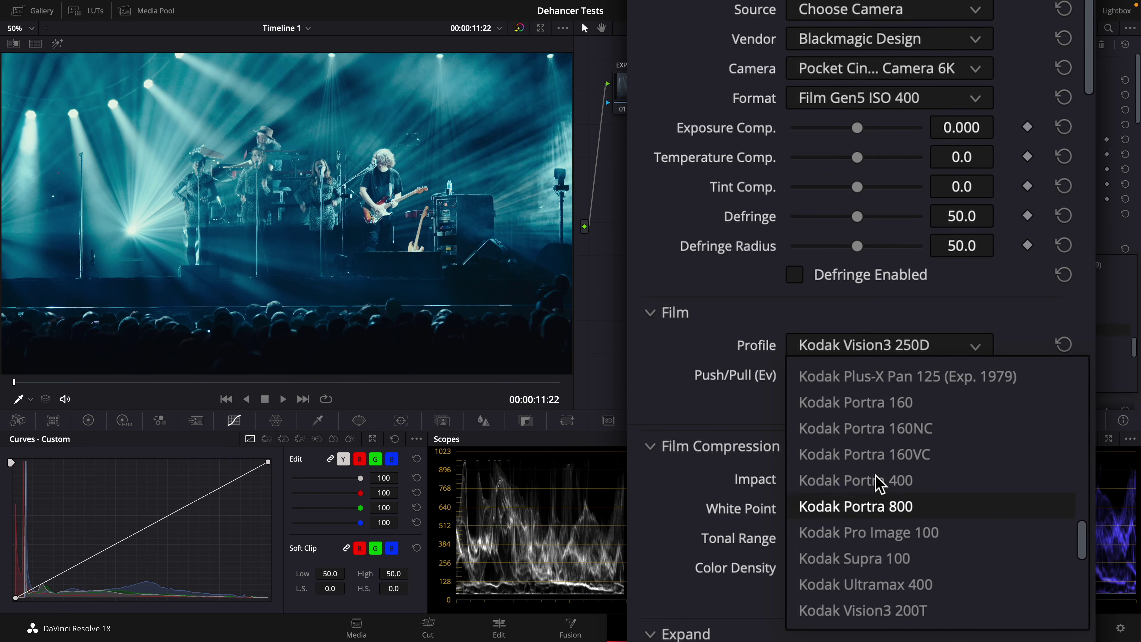
scroll(876, 476, "up", 15)
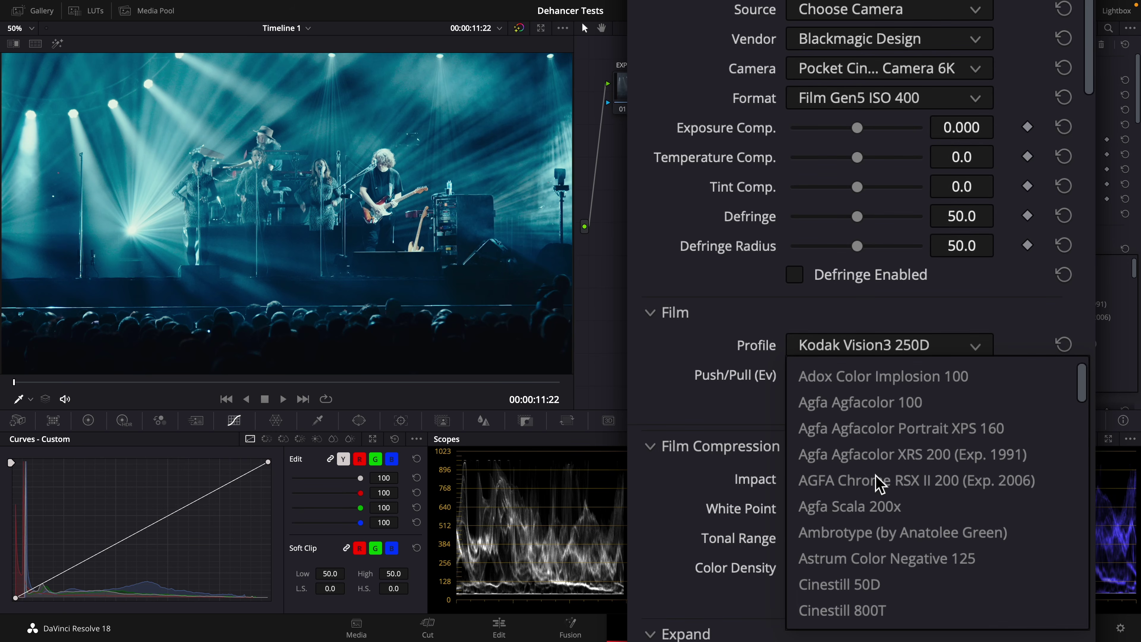
left_click(912, 377)
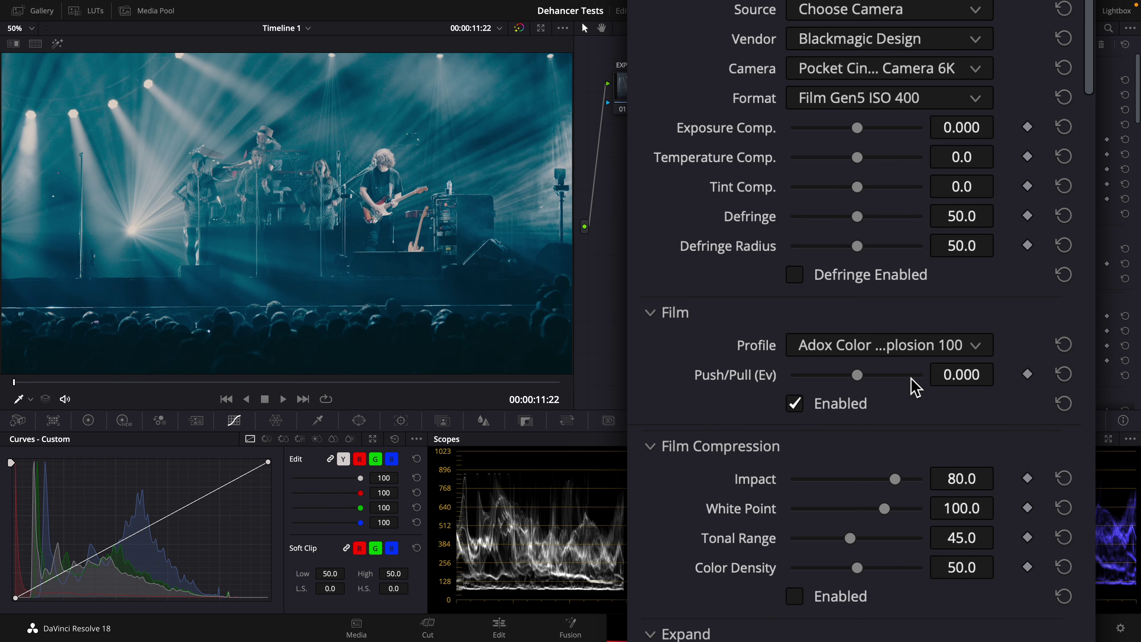
left_click(881, 351)
left_click(884, 404)
Step: Try the Agfa Agfacolor XRS 200 (Exp. 1991) and AGFA Chrome RSX II 200 (Exp. 2006) film profiles
left_click(887, 351)
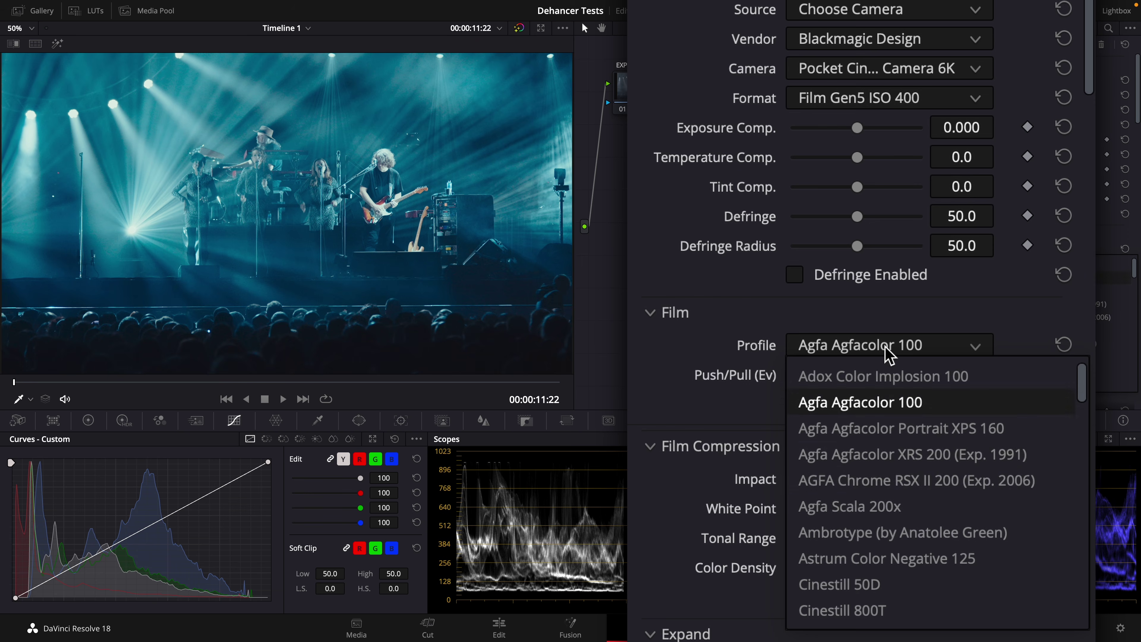
left_click(912, 454)
left_click(927, 350)
left_click(905, 461)
left_click(905, 346)
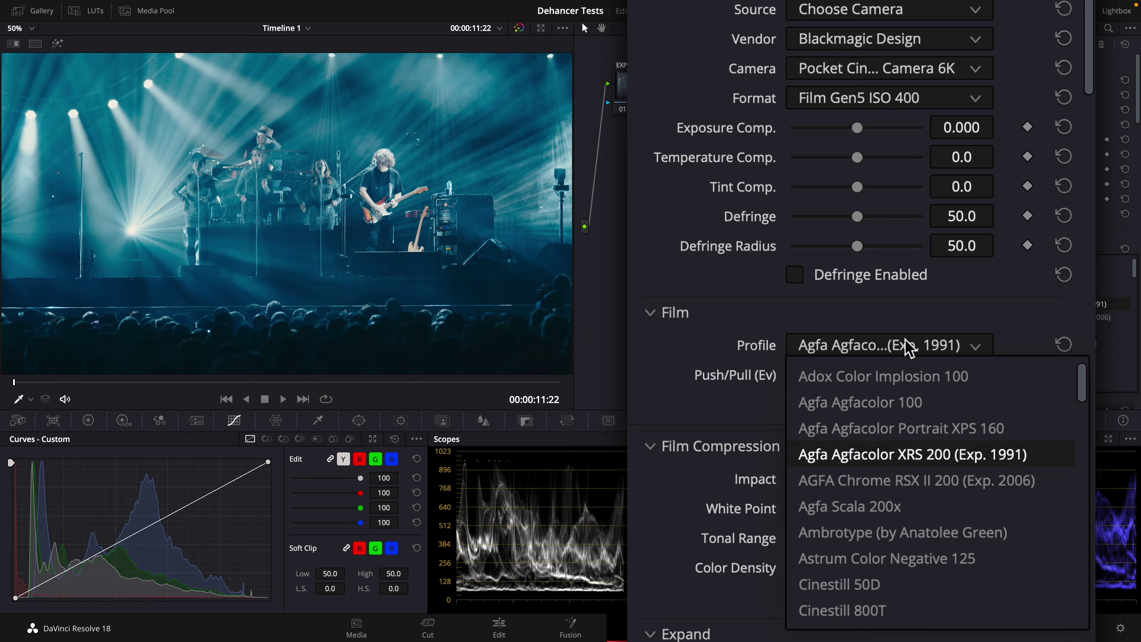
left_click(908, 480)
Step: Review the LUT Generator options, and browse the LUT files in the Kodak Print and Fuji Print folders in Finder
scroll(696, 407, "down", 15)
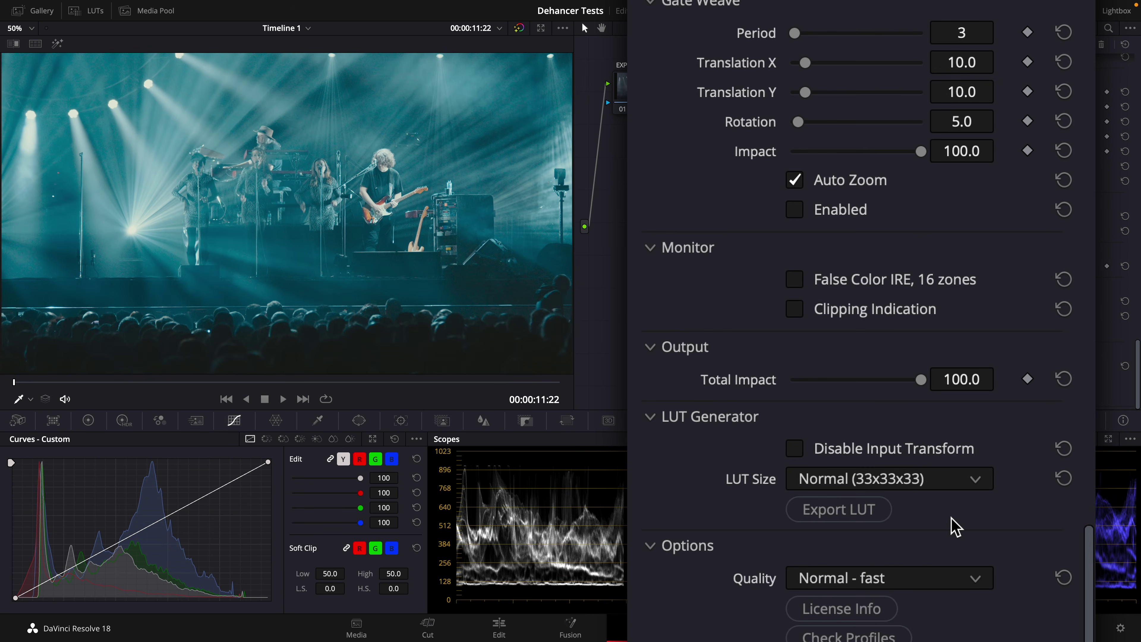
scroll(944, 525, "up", 15)
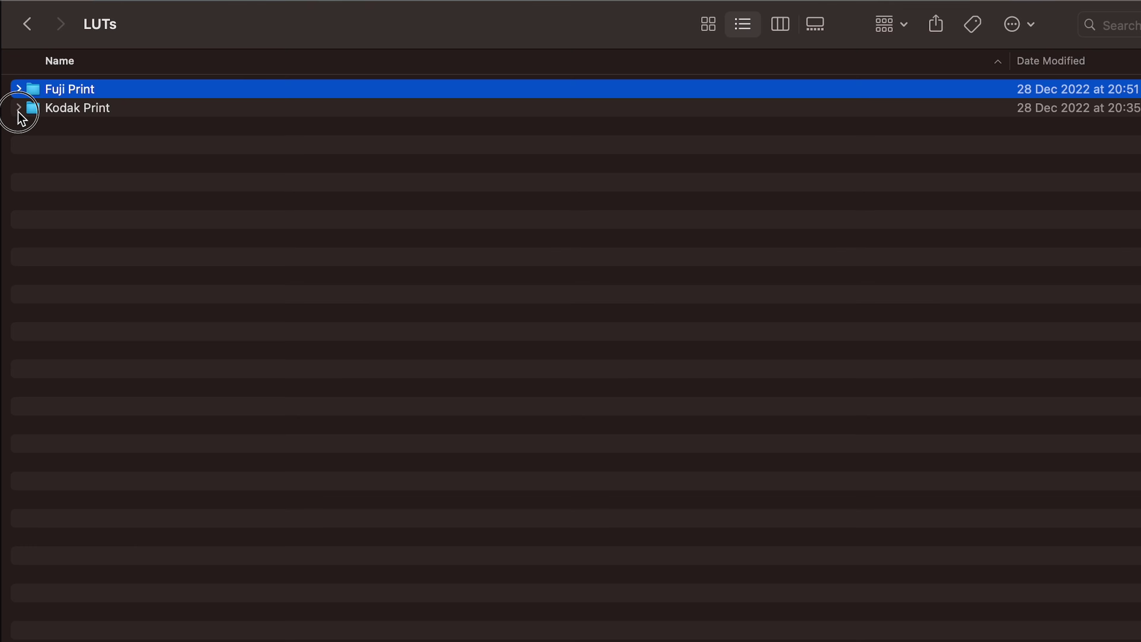
left_click(17, 107)
left_click(19, 89)
scroll(155, 130, "down", 20)
scroll(154, 133, "down", 5)
scroll(154, 133, "up", 1)
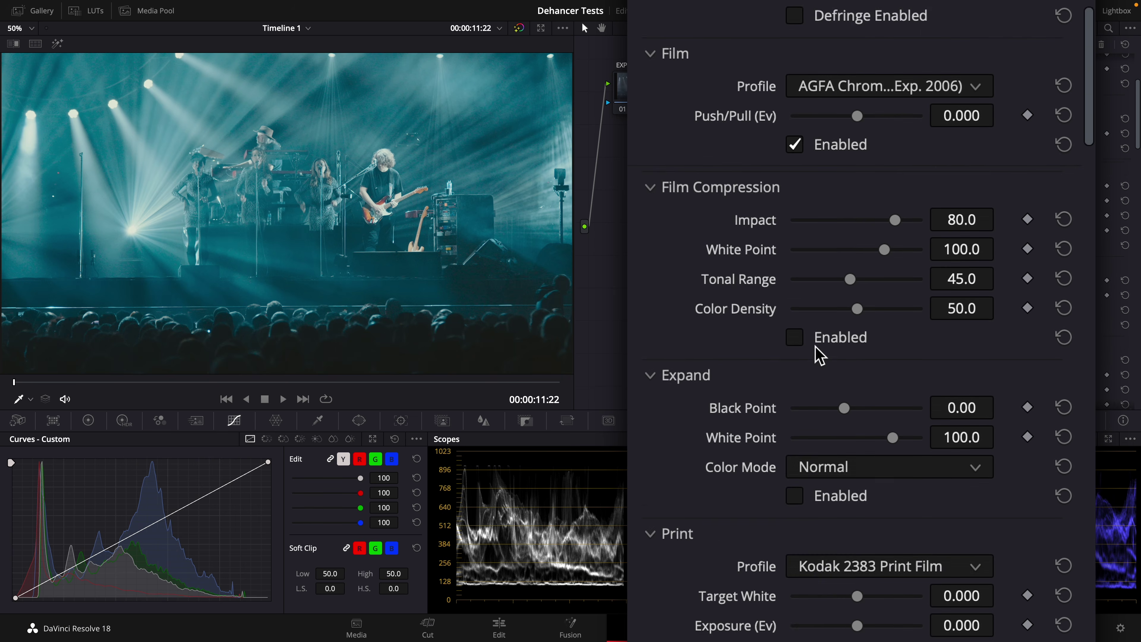
Step: Set the Film profile back to Kodak Vision3 250D in the Dehancer settings
scroll(818, 355, "down", 10)
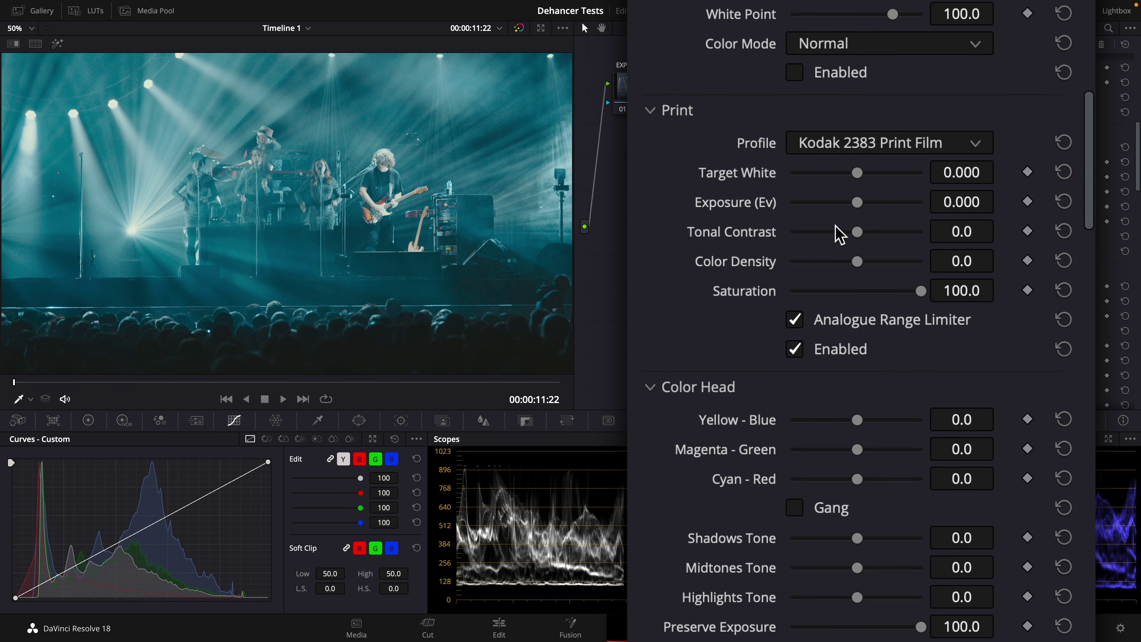
scroll(836, 229, "up", 15)
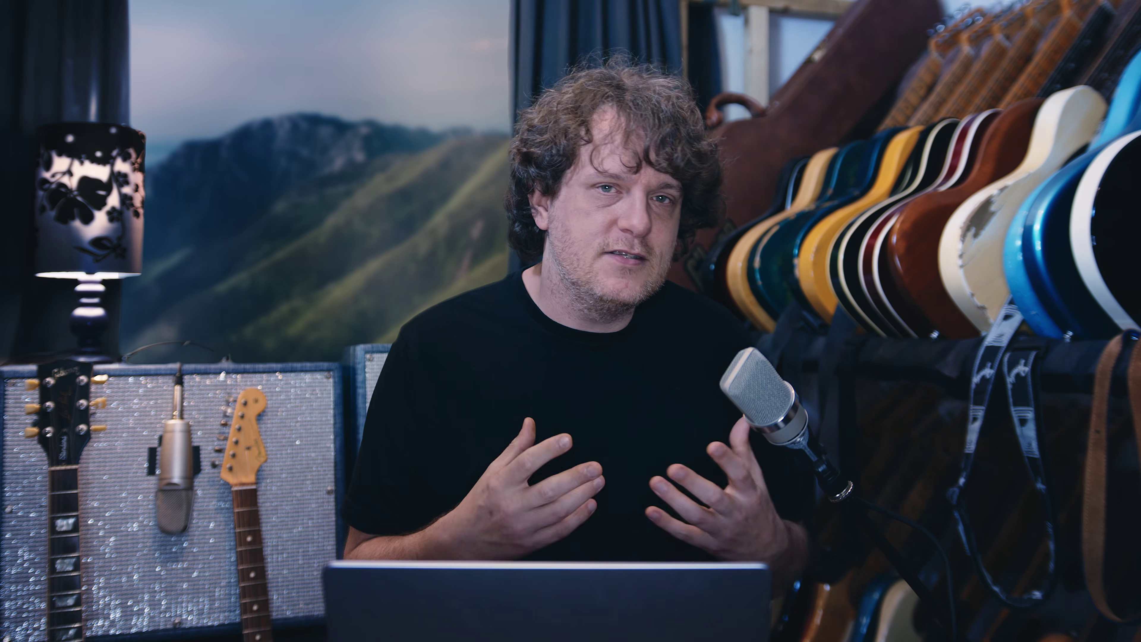
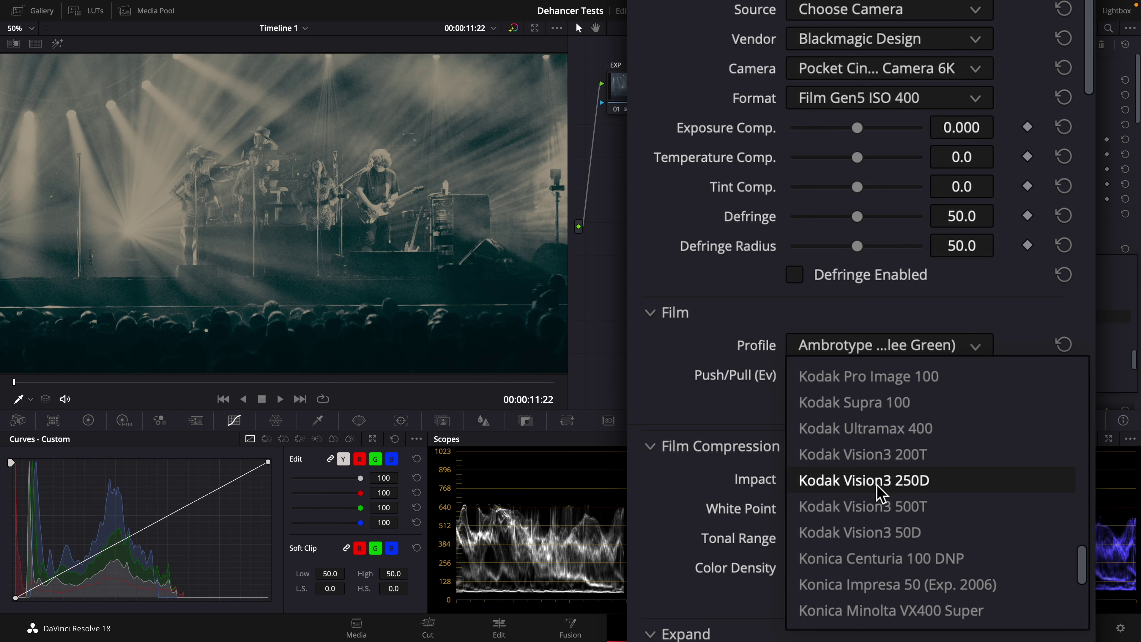
left_click(902, 493)
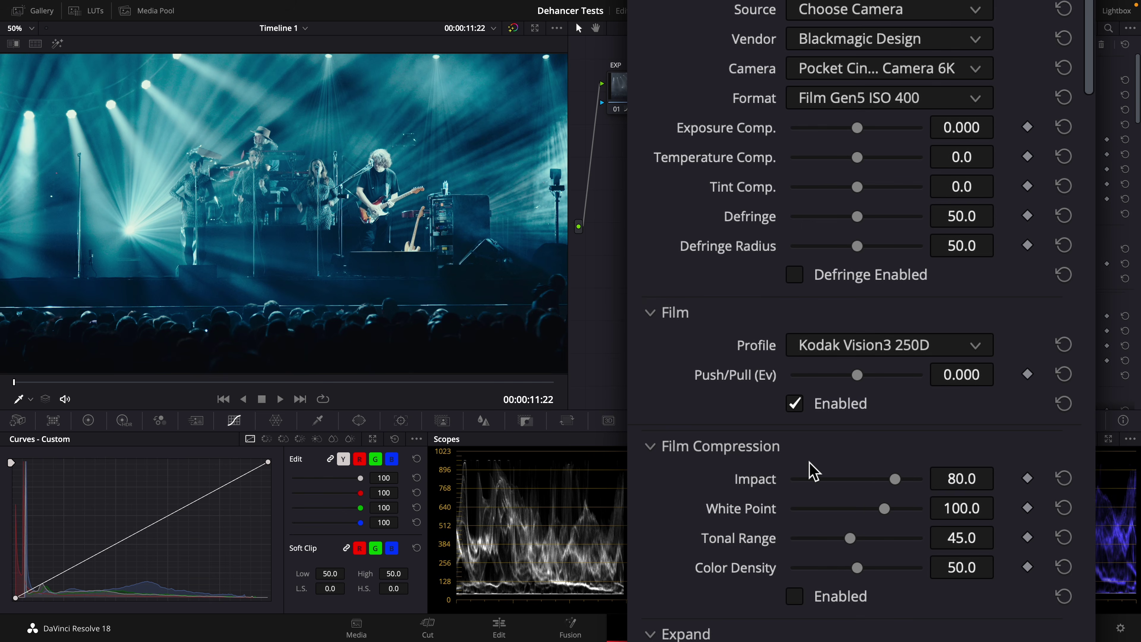
Step: Compare the Fujifilm 3513 and Kodak 2383 print profiles, and set the Print profile to Fujifilm 3513 Print film
scroll(814, 471, "down", 15)
left_click(869, 95)
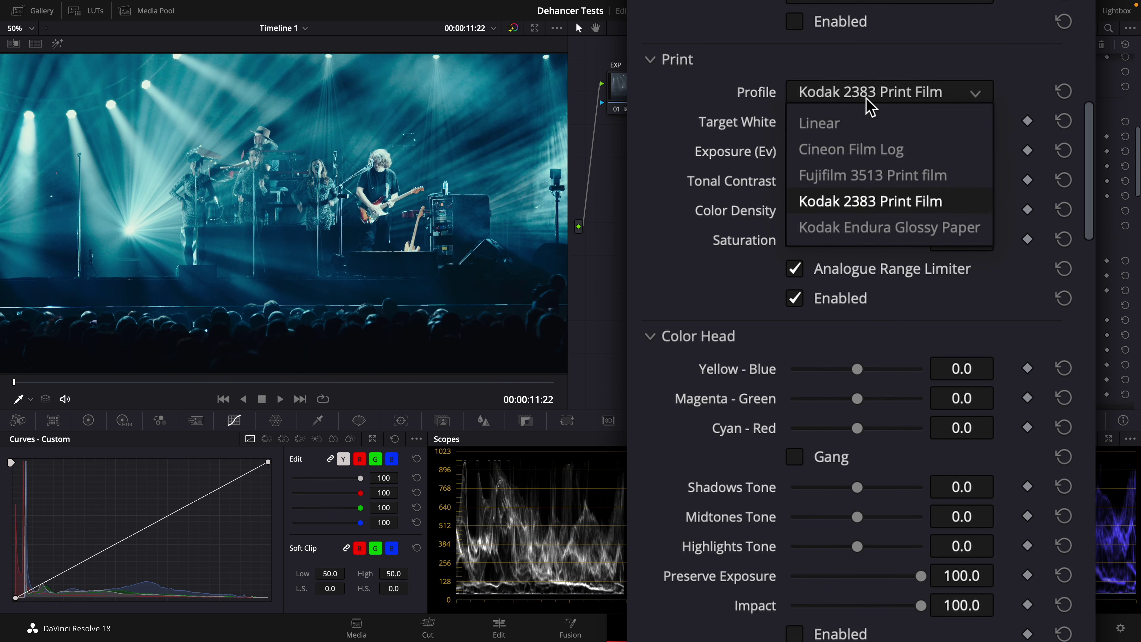
left_click(853, 179)
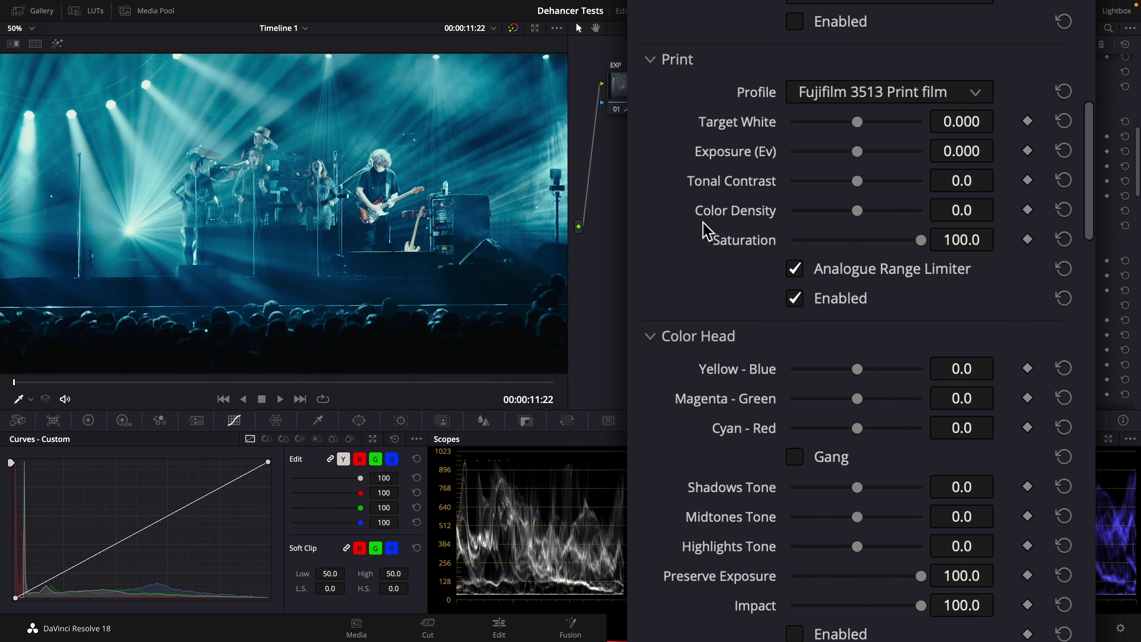
left_click(847, 98)
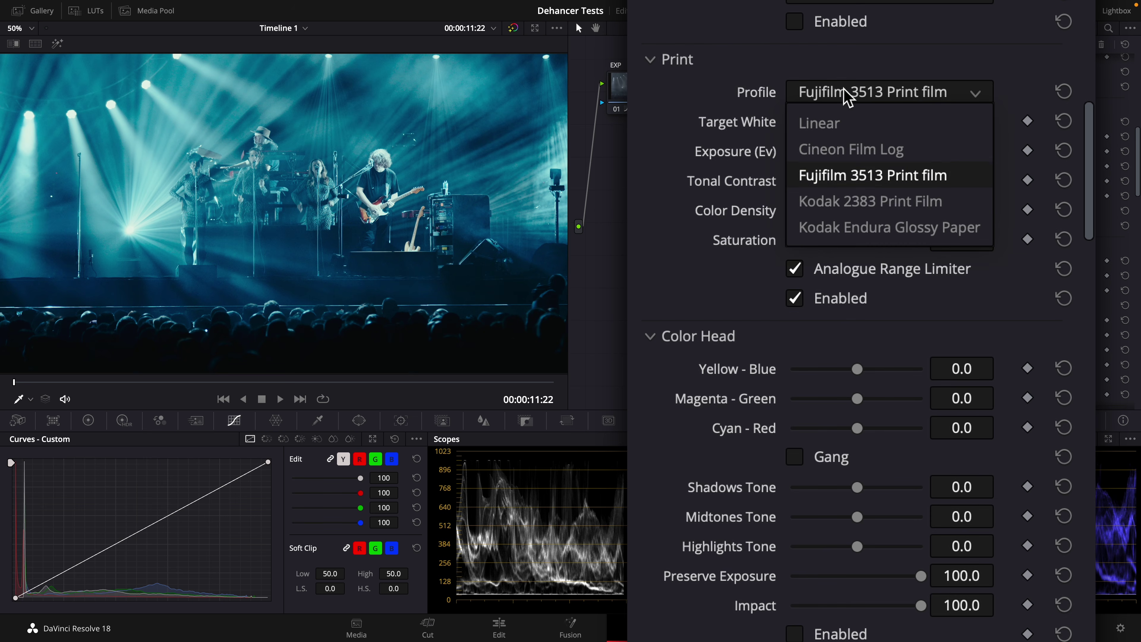
left_click(854, 205)
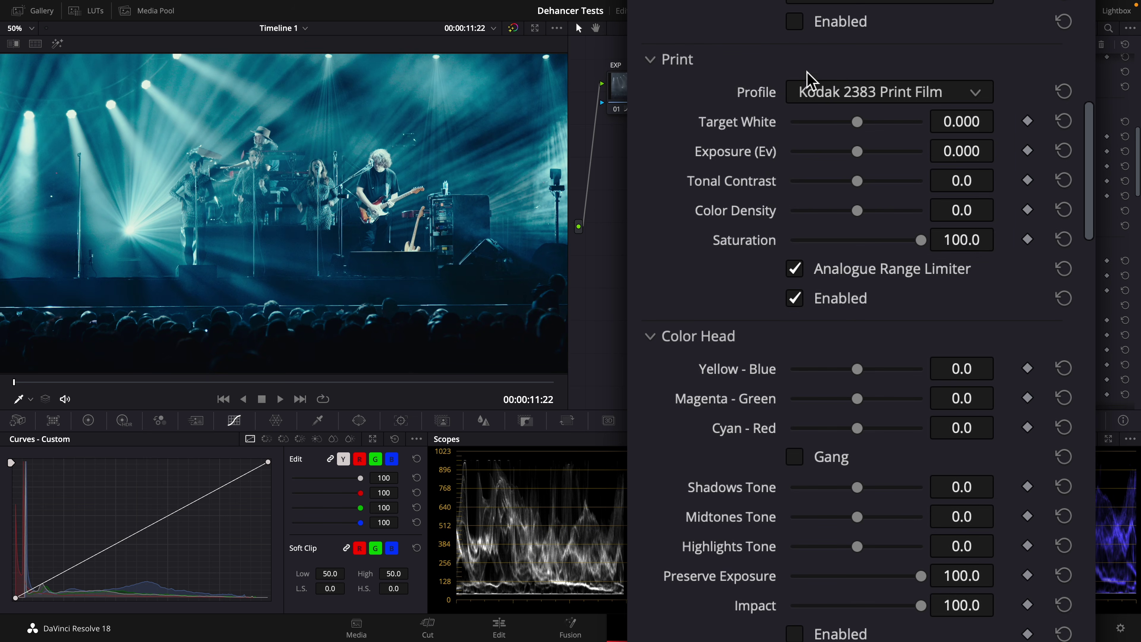
left_click(849, 92)
left_click(872, 179)
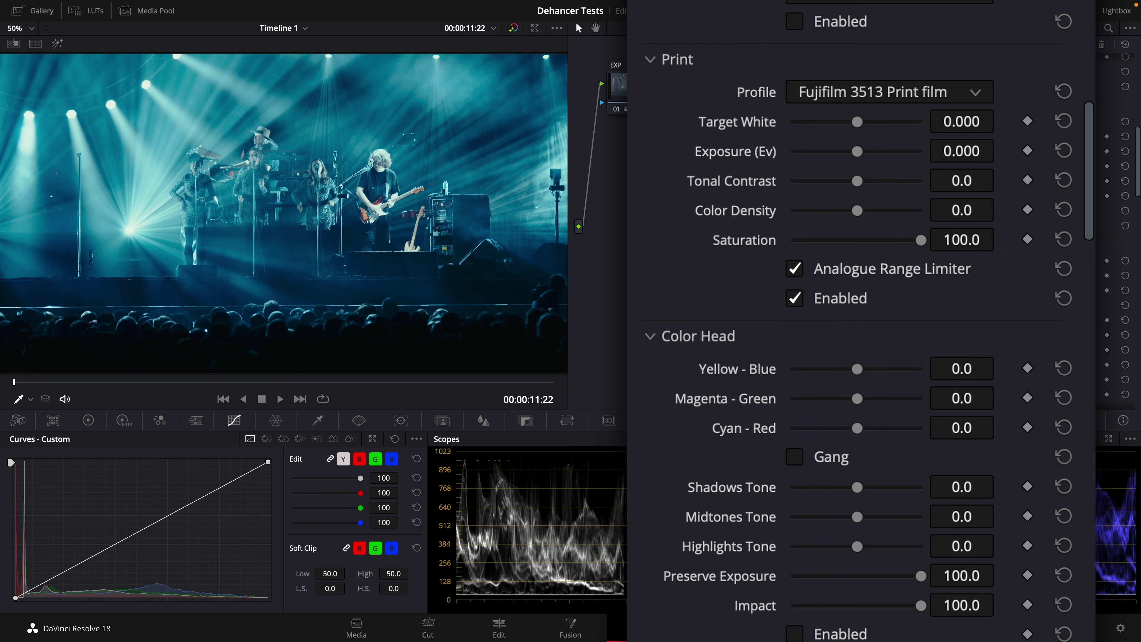
Step: Compare the Dehancer version of the grade with the BM LUT version by switching between the clip's versions
scroll(703, 180, "up", 10)
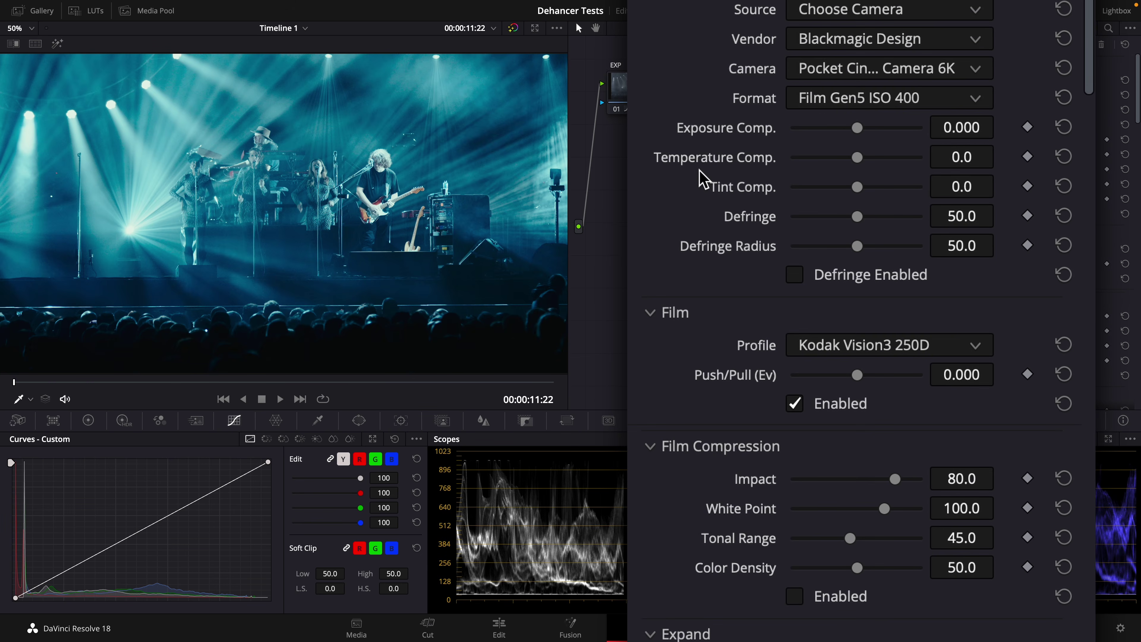
key("ctrl+y")
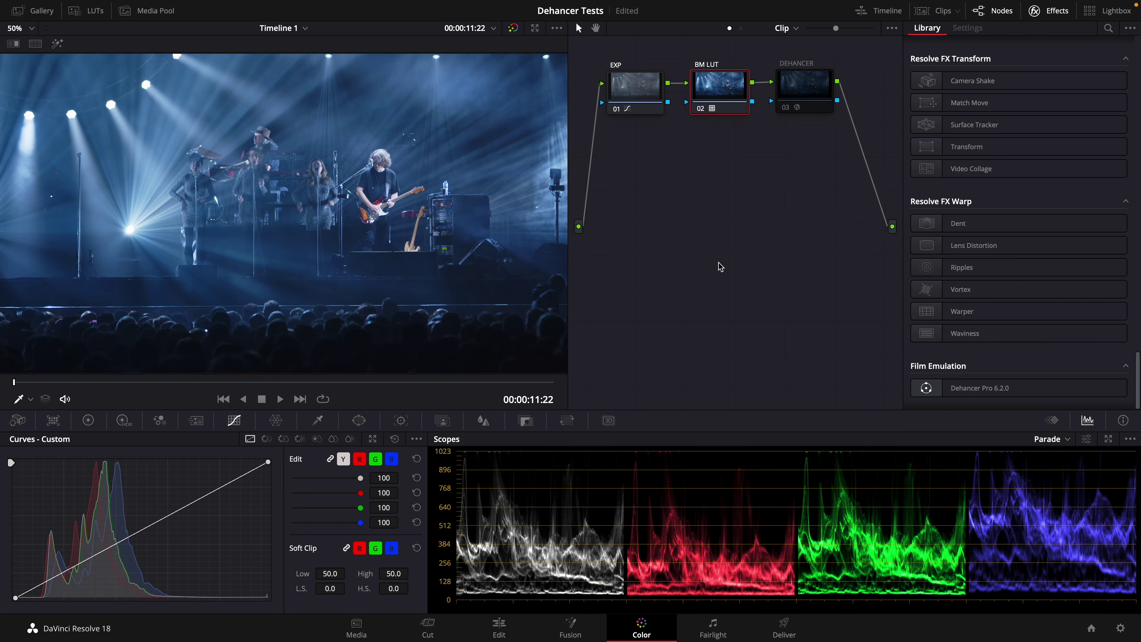
key("ctrl+b")
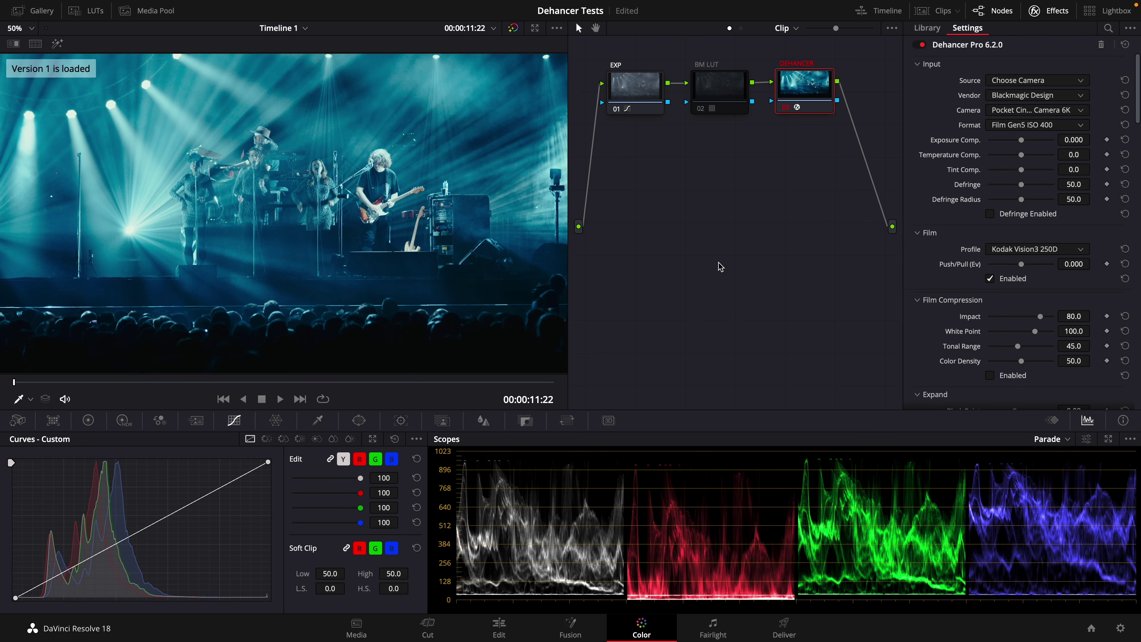
key("ctrl+b")
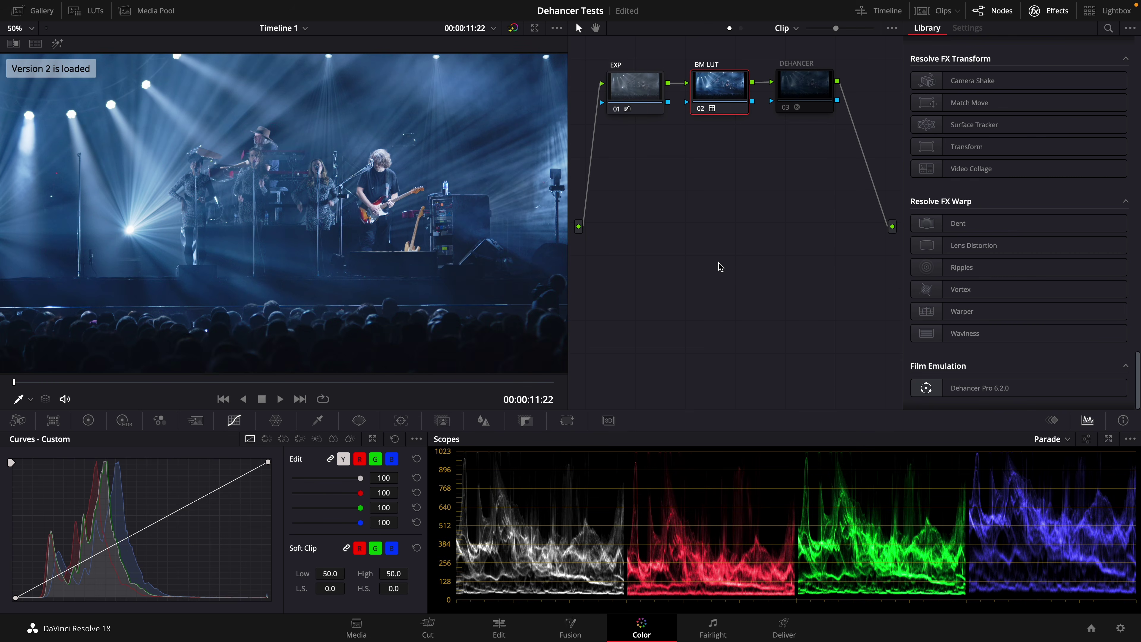
key("ctrl+b")
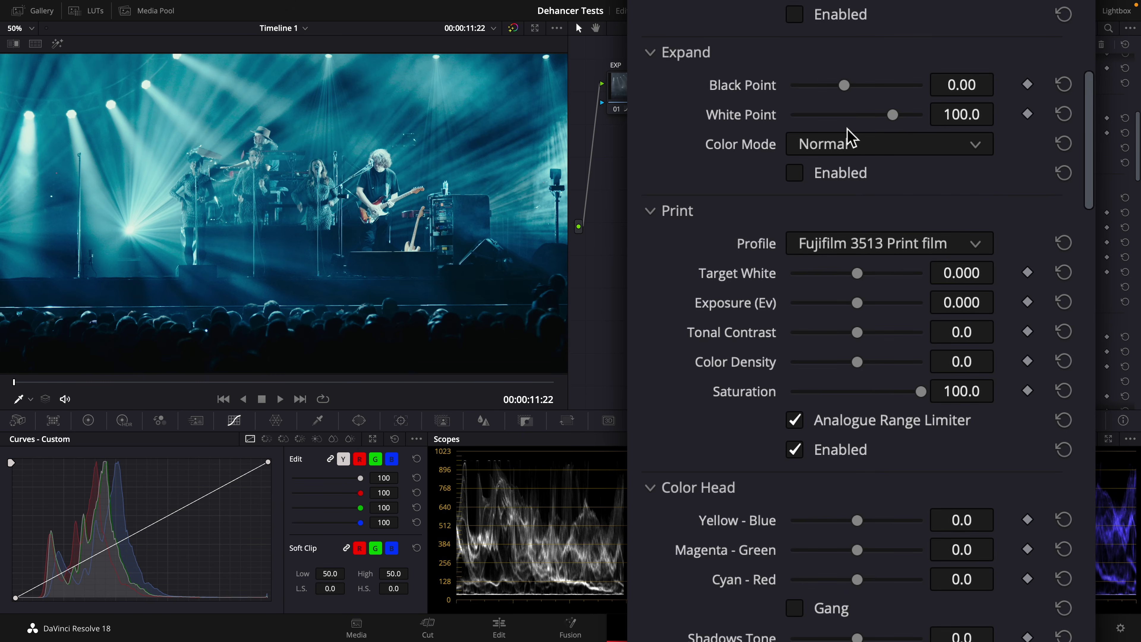
Step: Enable the Expand section, and set its Black Point to -3.31 and White Point to 93.6
left_click(795, 173)
left_click_drag(966, 87, 674, 395)
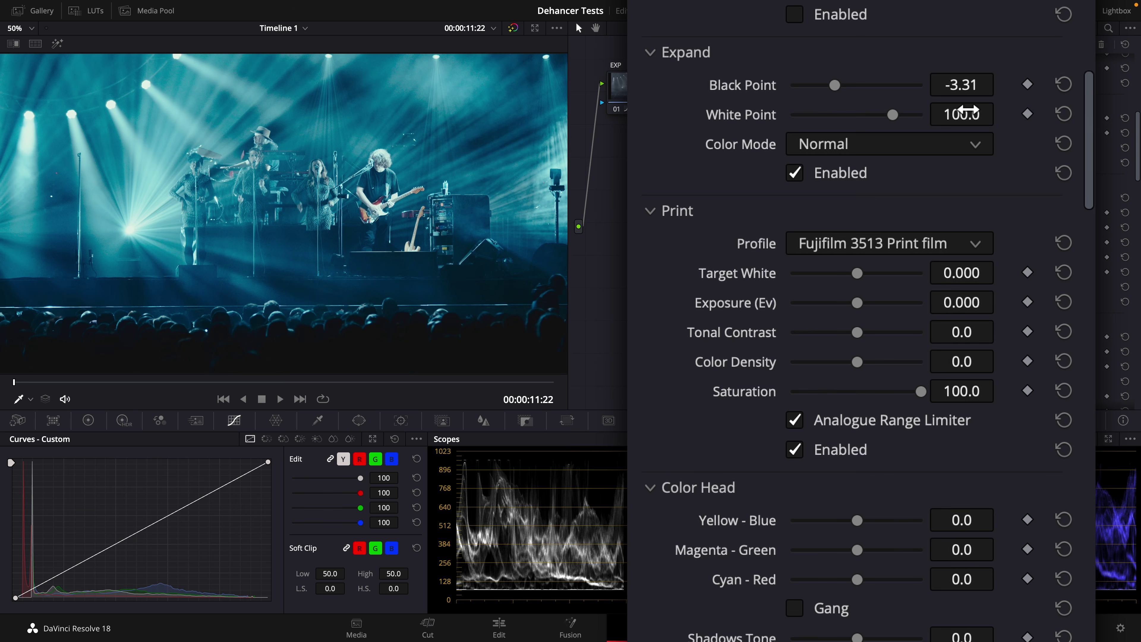
left_click_drag(969, 109, 892, 146)
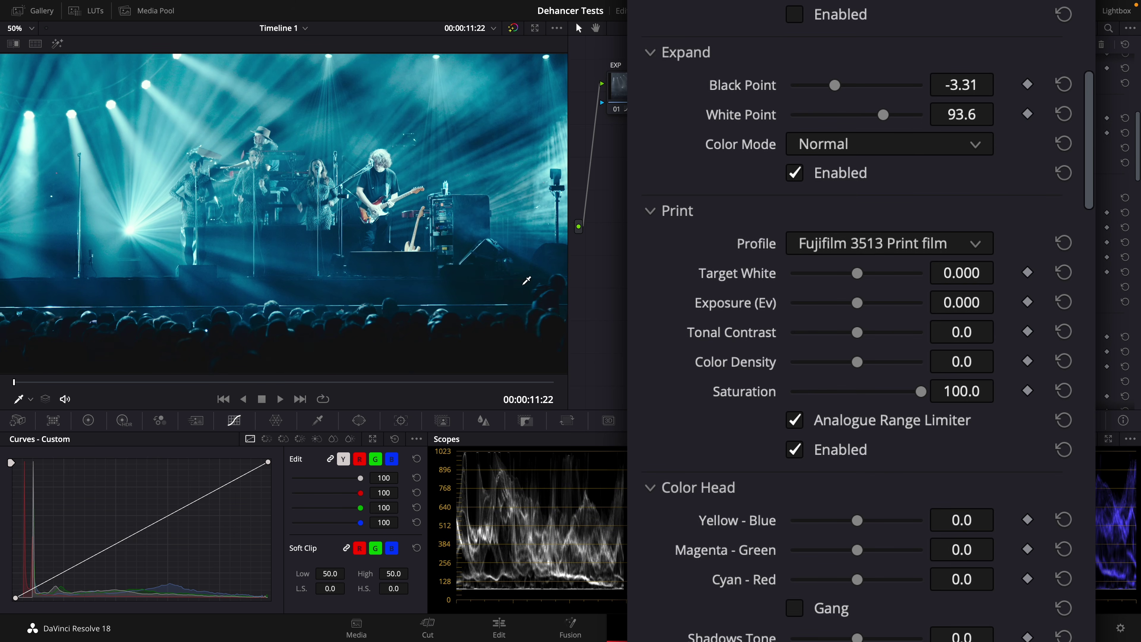
Step: Play the clip from its start with the Dehancer grade and with the BM LUT version to compare them in motion
mouse_move(20, 382)
left_mouse_down()
mouse_move(407, 380)
mouse_move(10, 367)
left_mouse_up()
key("space")
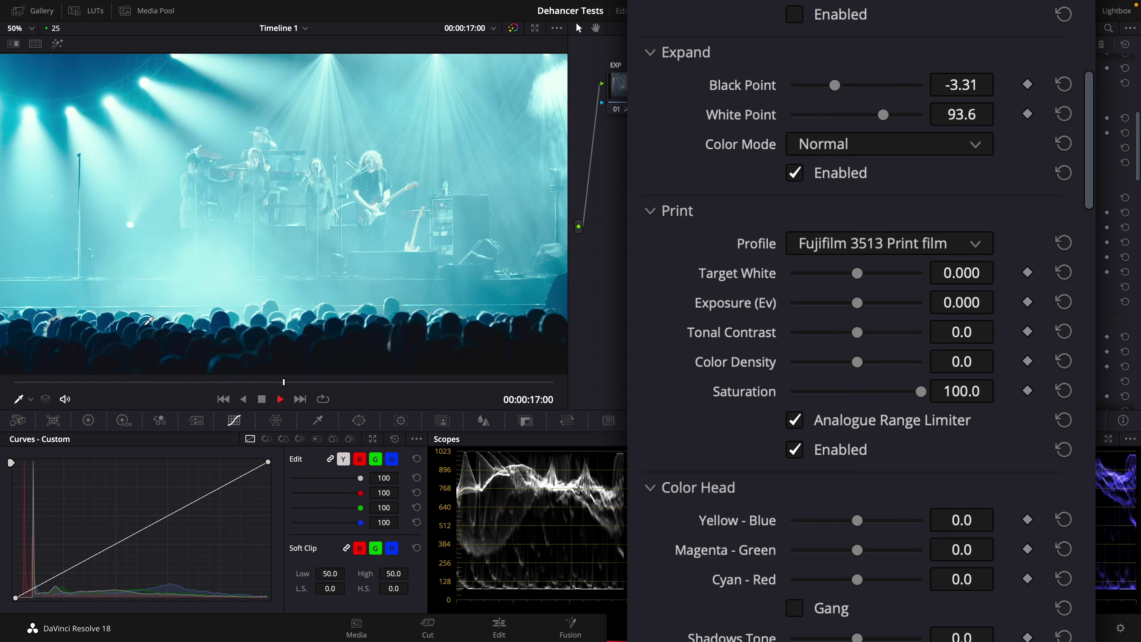
key("space")
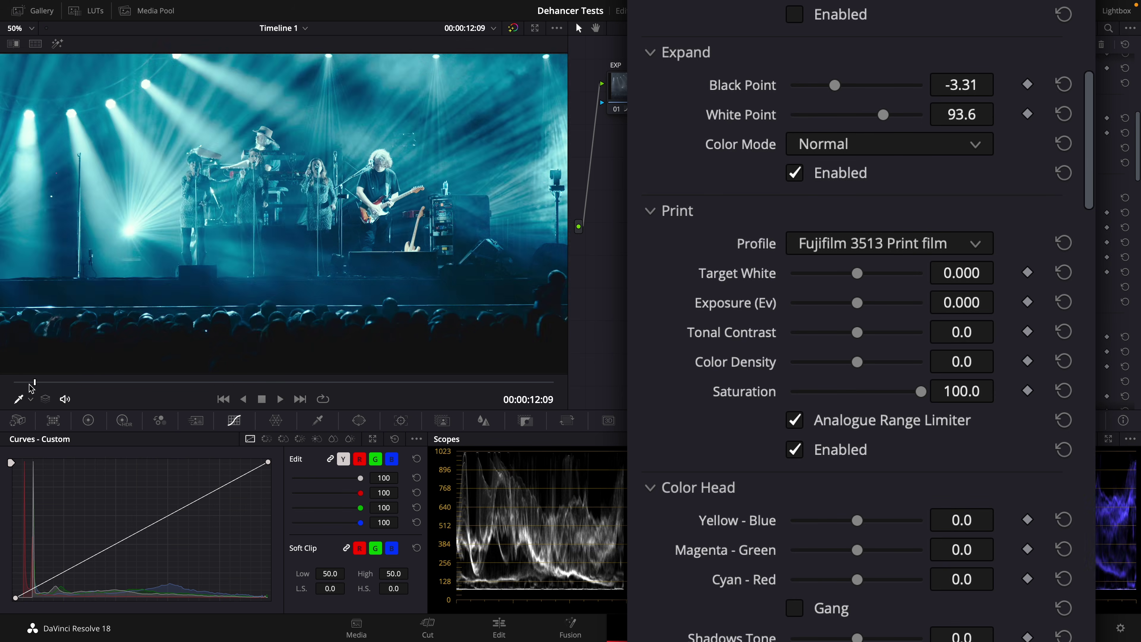
left_click(3, 386)
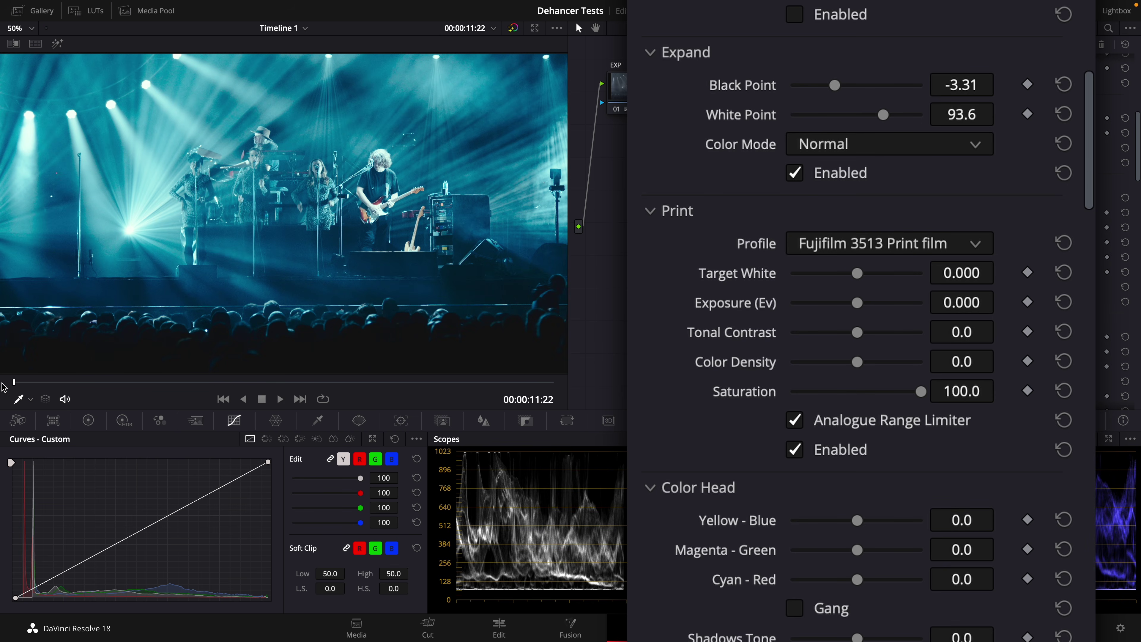
key("ctrl+n")
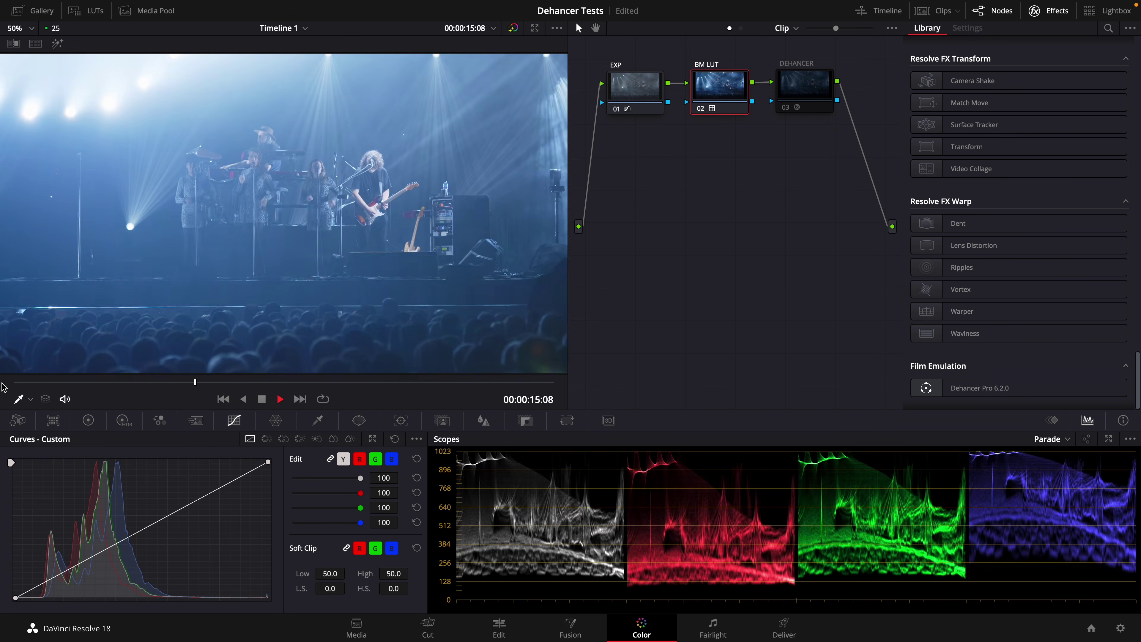
key("space")
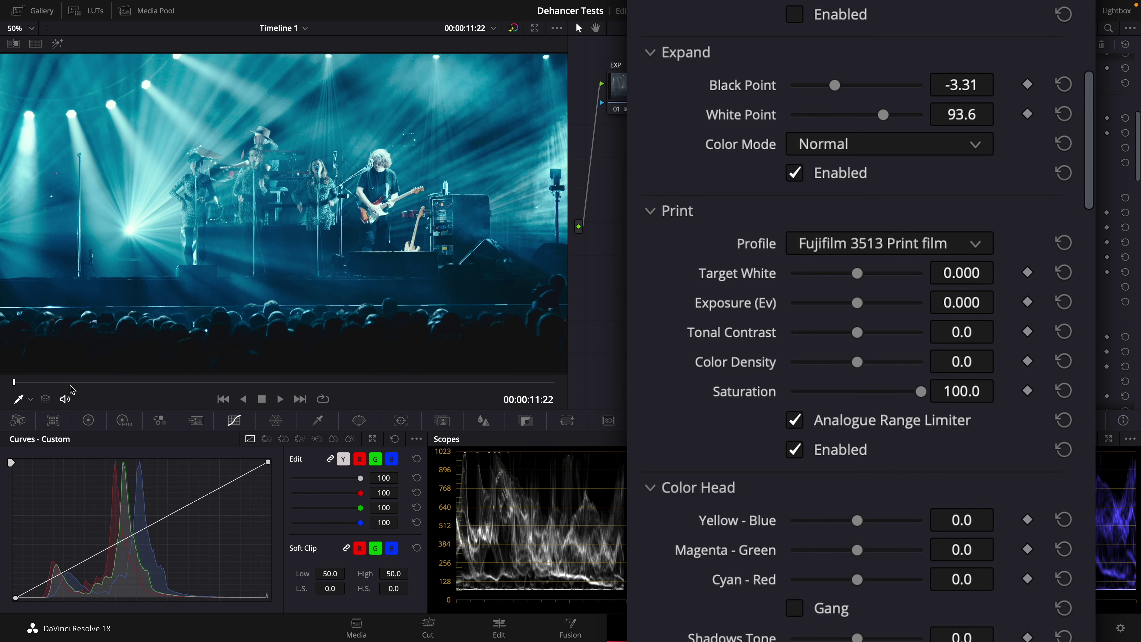
Step: Play the concert clip to a brightly lit moment, and set the Print section's Tonal Contrast to 37.2
key("space")
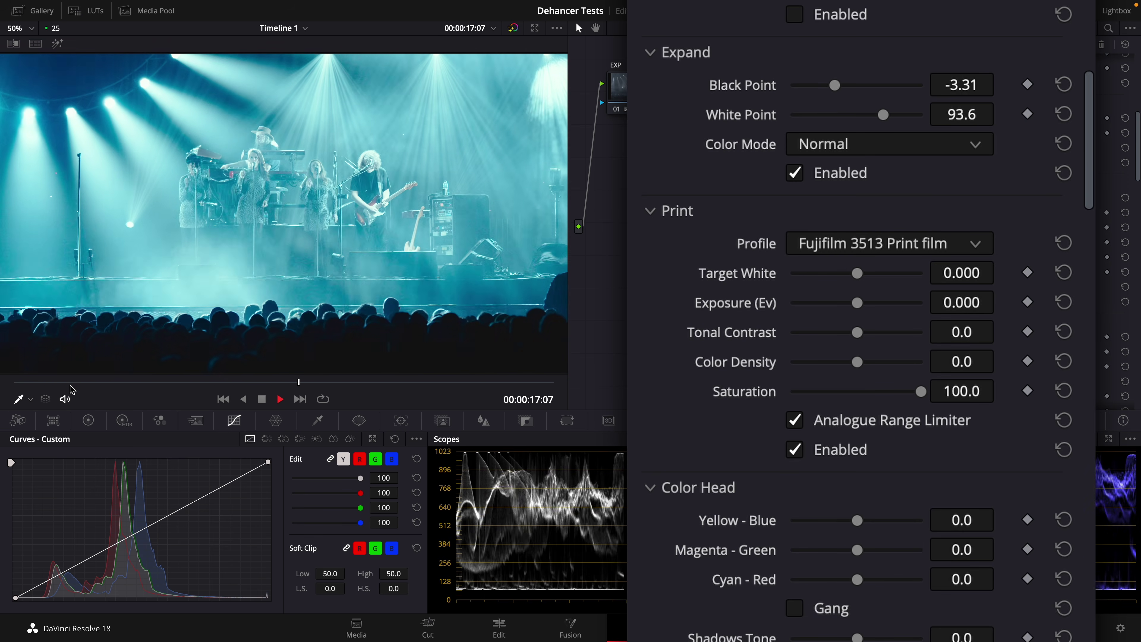
key("space")
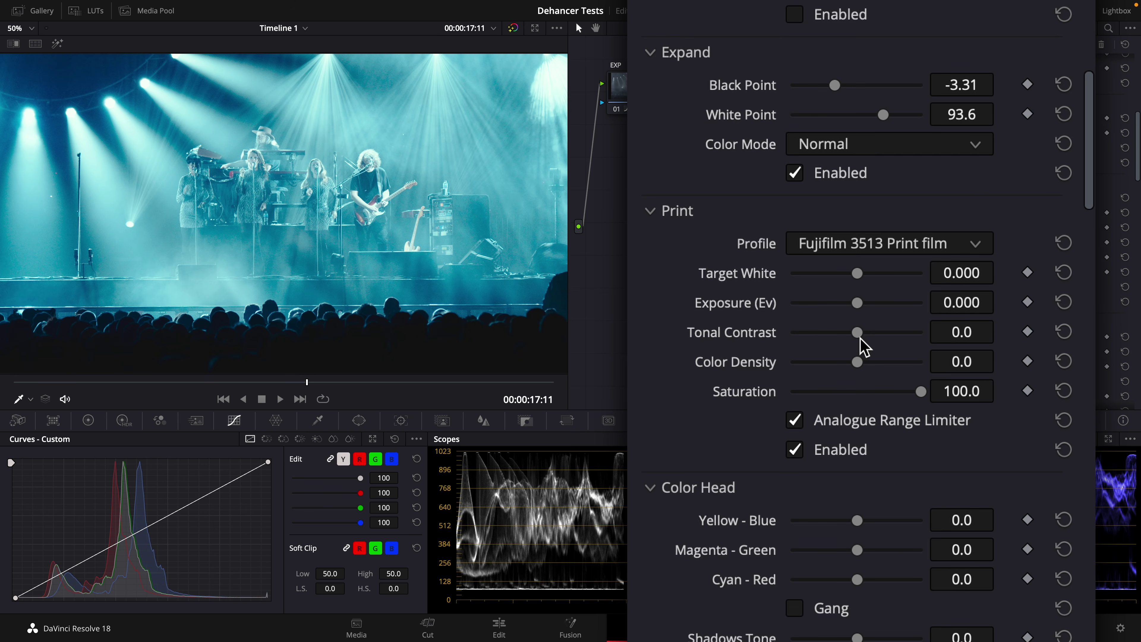
left_click_drag(863, 335, 920, 337)
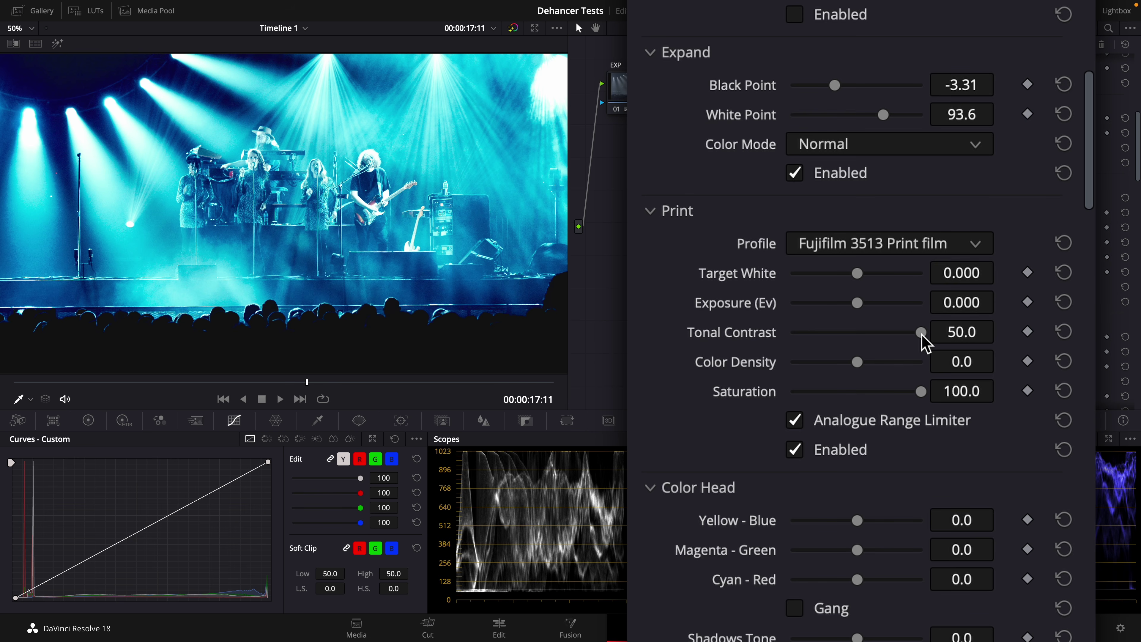
mouse_move(921, 332)
left_mouse_down()
mouse_move(882, 339)
mouse_move(909, 348)
mouse_move(899, 343)
mouse_move(909, 337)
left_mouse_up()
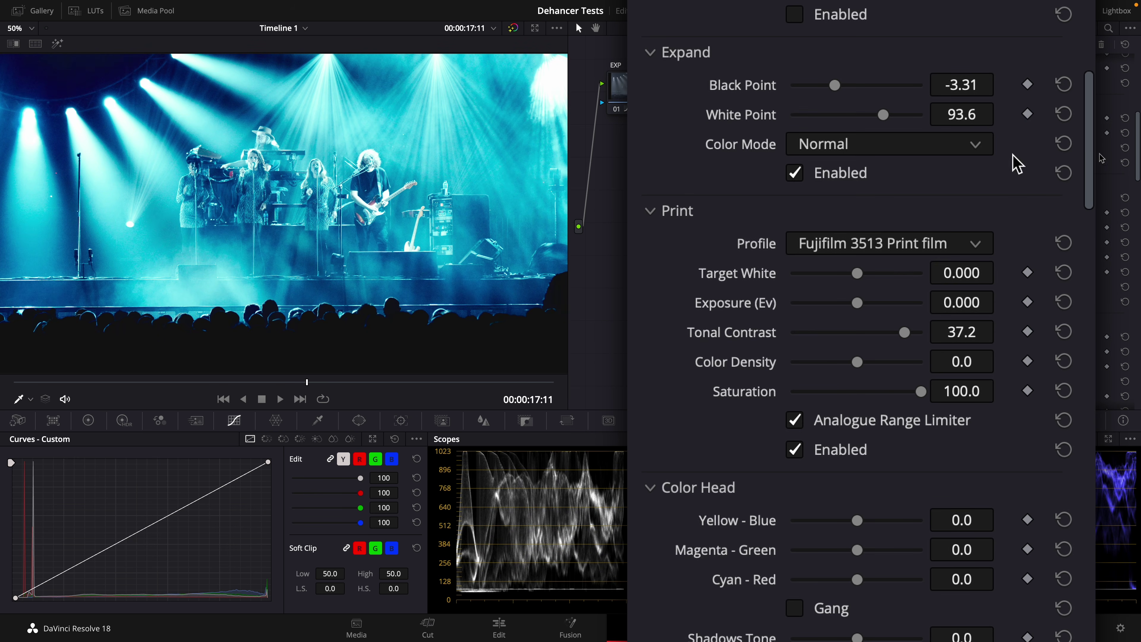
Step: Set the Expand Black Point to -8.04 and White Point to 99.5, and set Exposure Comp. to -0.358
left_click_drag(950, 88, 359, 164)
left_click_drag(1001, 85, 550, 323)
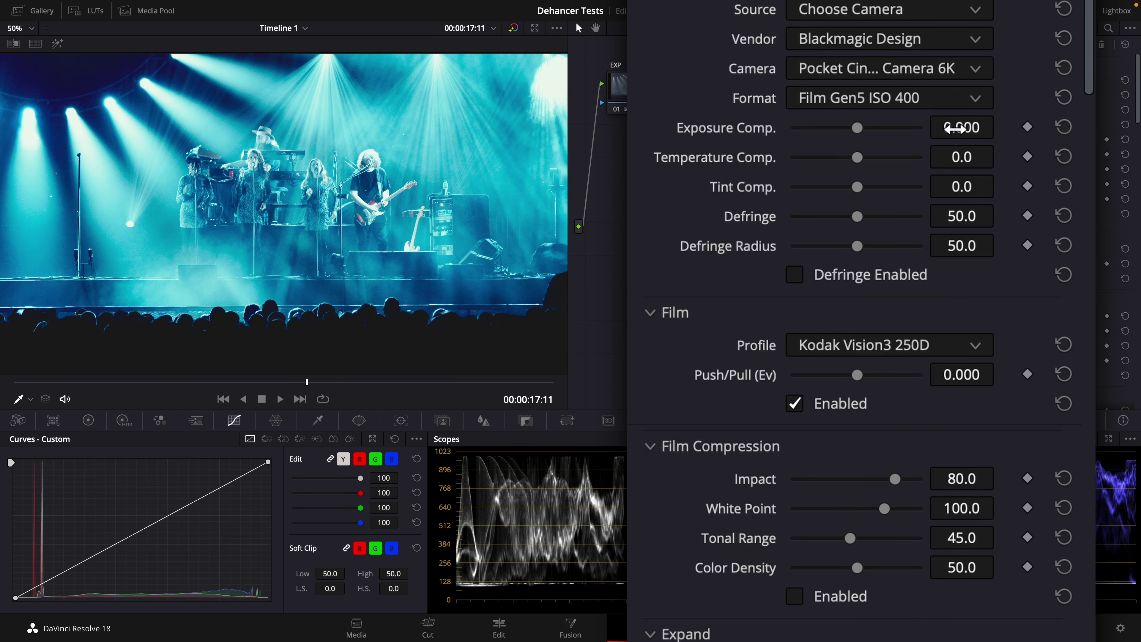
left_click_drag(955, 126, 494, 157)
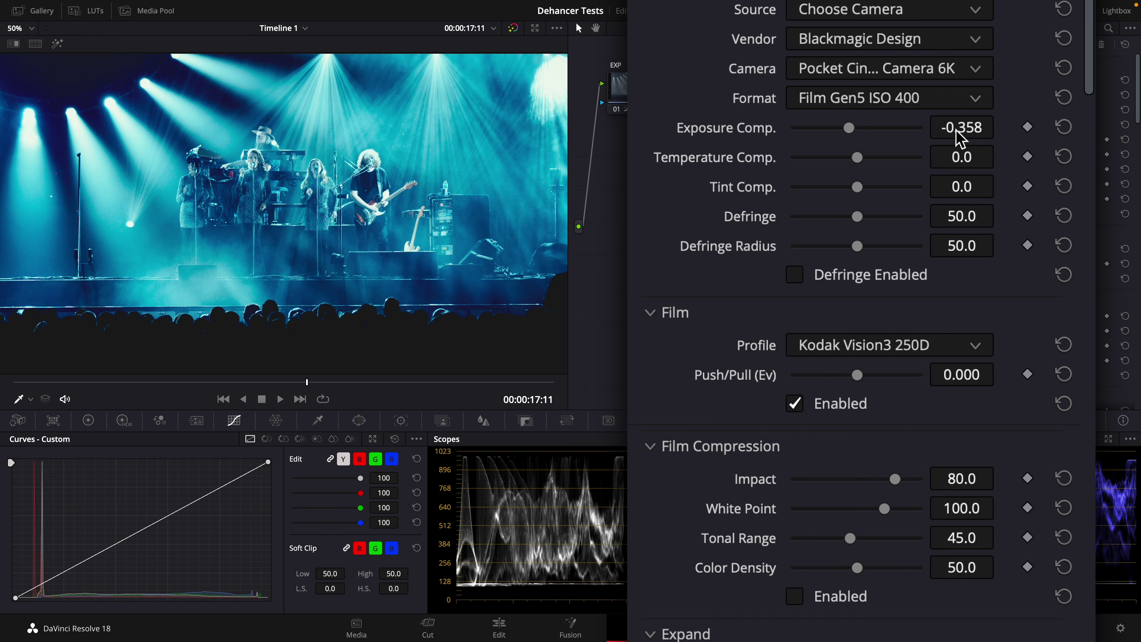
scroll(925, 327, "down", 10)
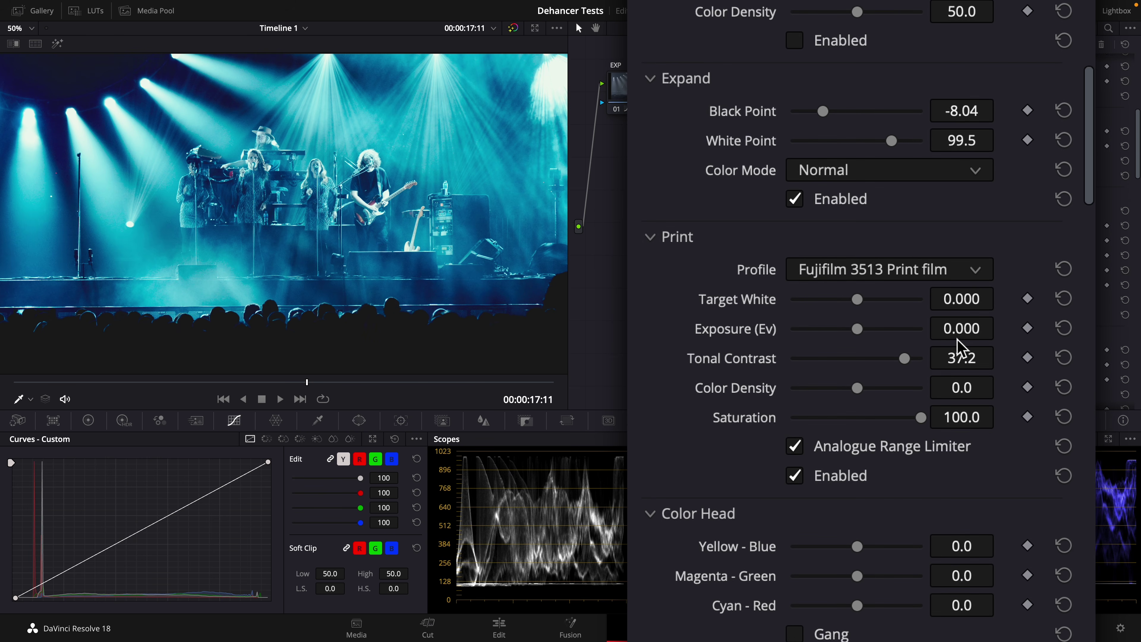
key("ctrl+z")
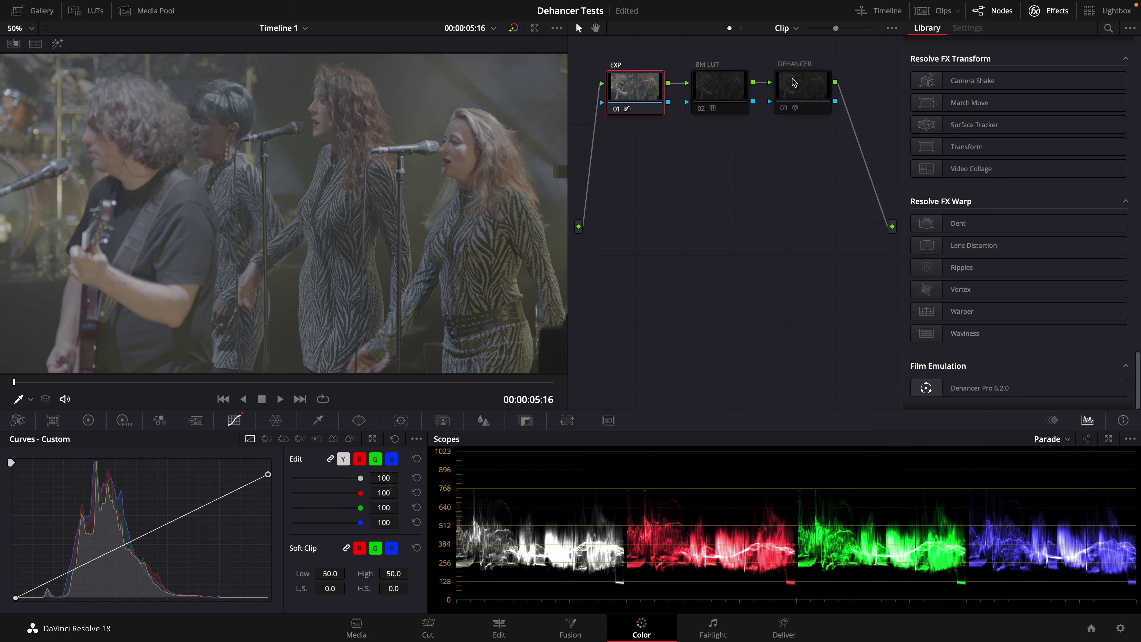
Step: Toggle the BM LUT node on the backing singers' clip to preview it, and open the DEHANCER node's settings
left_click(723, 85)
key("super+d")
key("super+d")
left_click(801, 85)
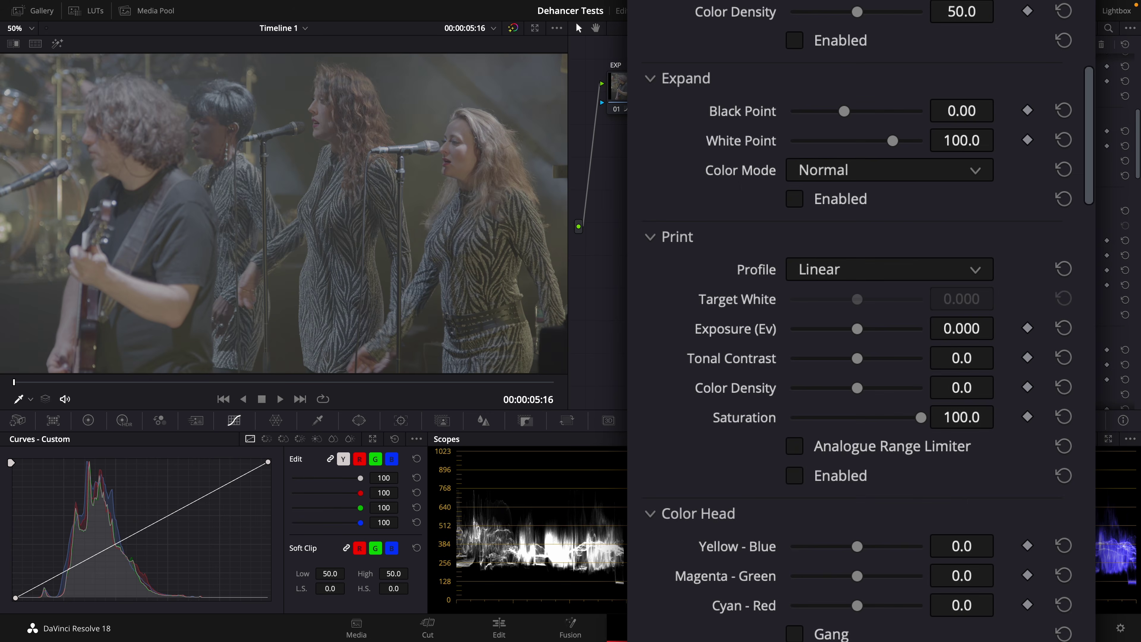
Step: Enable the Film and Print sections, and set the Print profile to Kodak 2383 Print Film with Analogue Range Limiter on
scroll(720, 221, "up", 5)
scroll(721, 221, "down", 12)
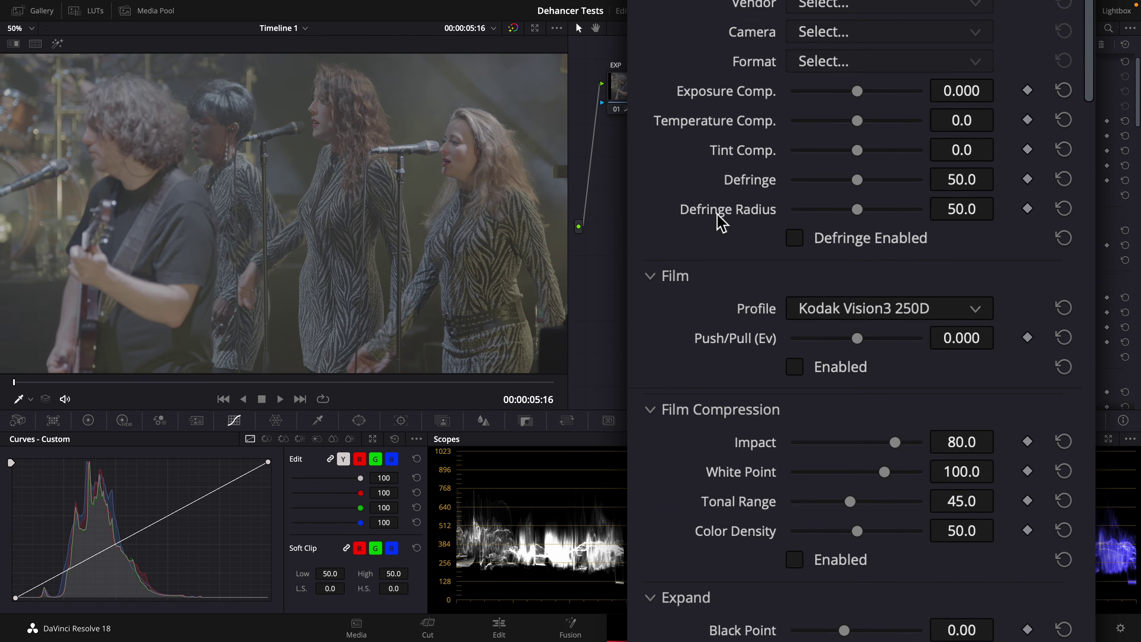
scroll(720, 221, "up", 4)
scroll(719, 220, "up", 8)
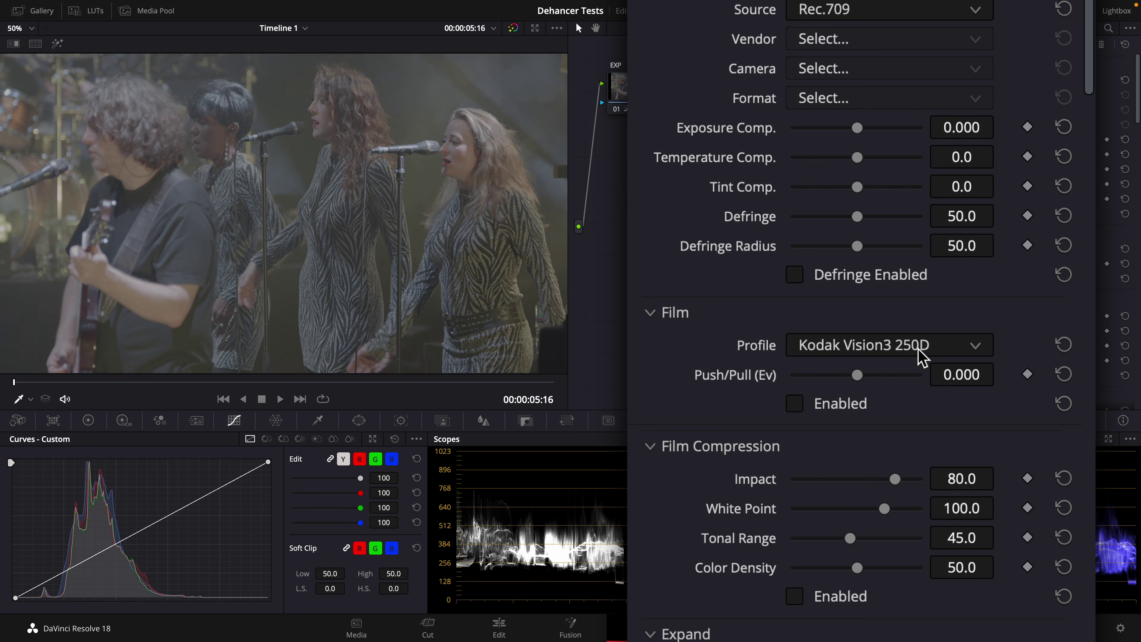
left_click(797, 404)
scroll(806, 408, "down", 10)
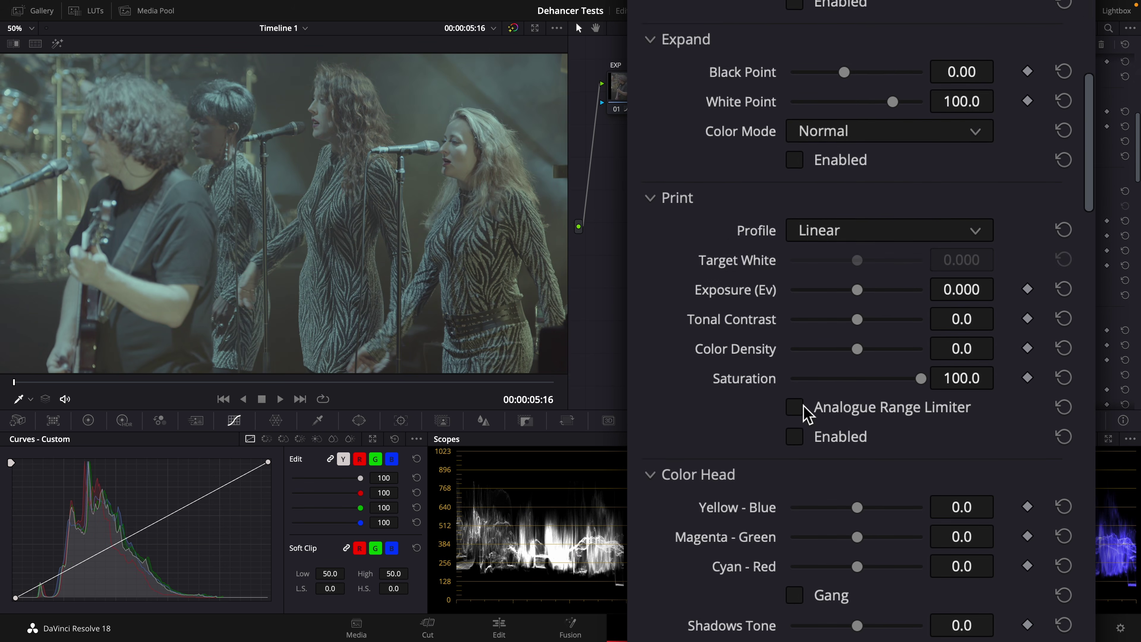
left_click(887, 208)
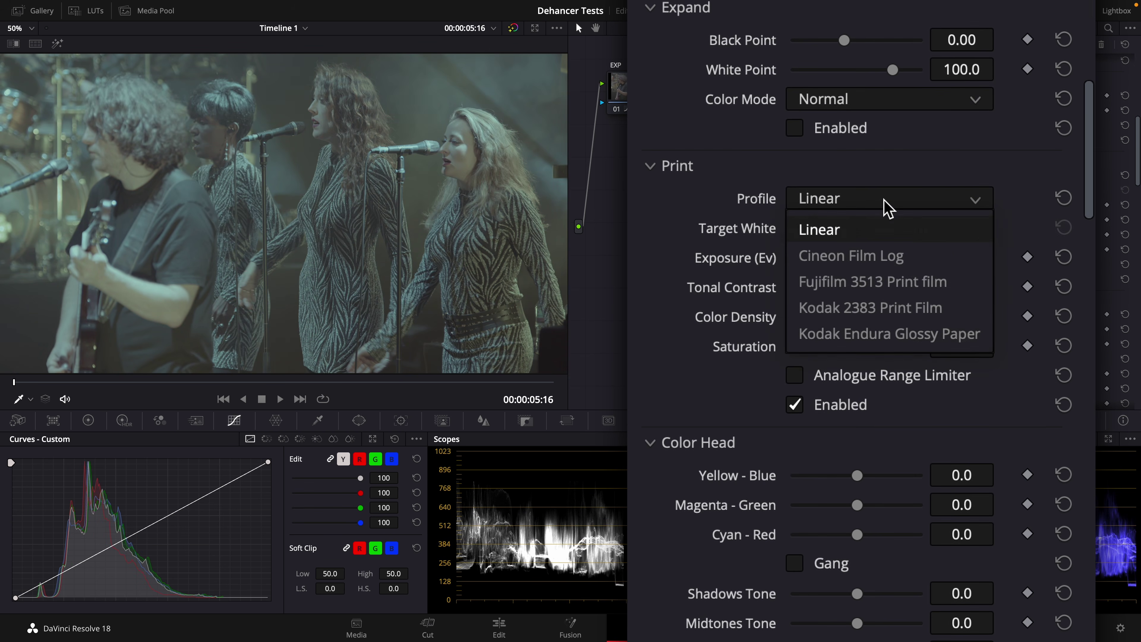
left_click(887, 309)
left_click(795, 377)
Step: Set the input source to Choose Camera with Blackmagic Design, Pocket Cinema Camera 6K and format Film Gen5 ISO 400
scroll(771, 383, "up", 10)
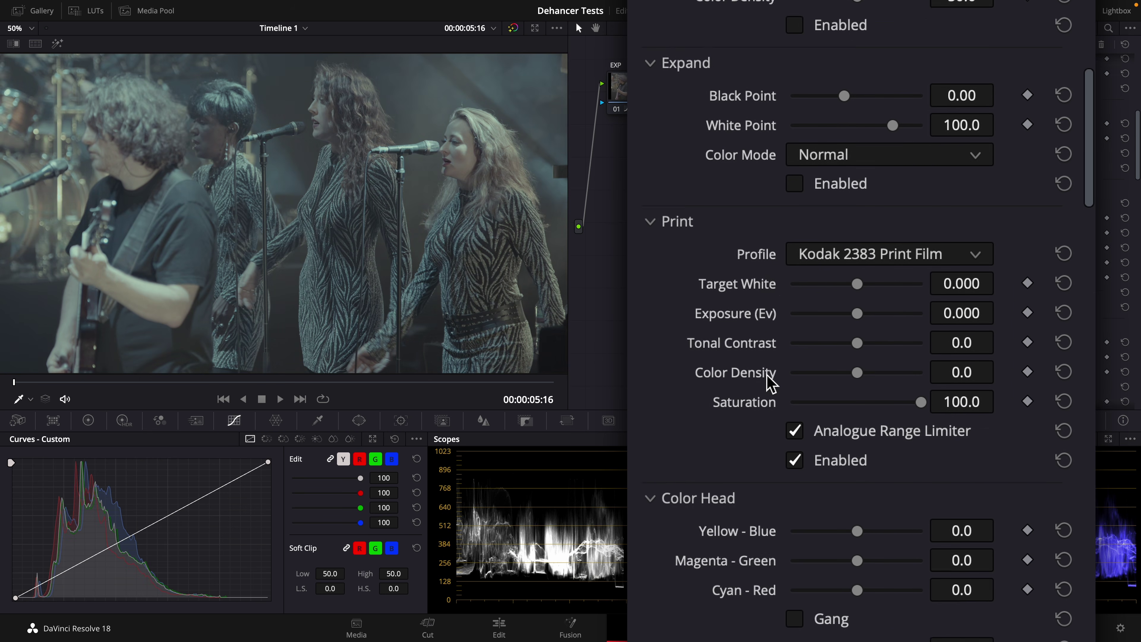
left_click(858, 10)
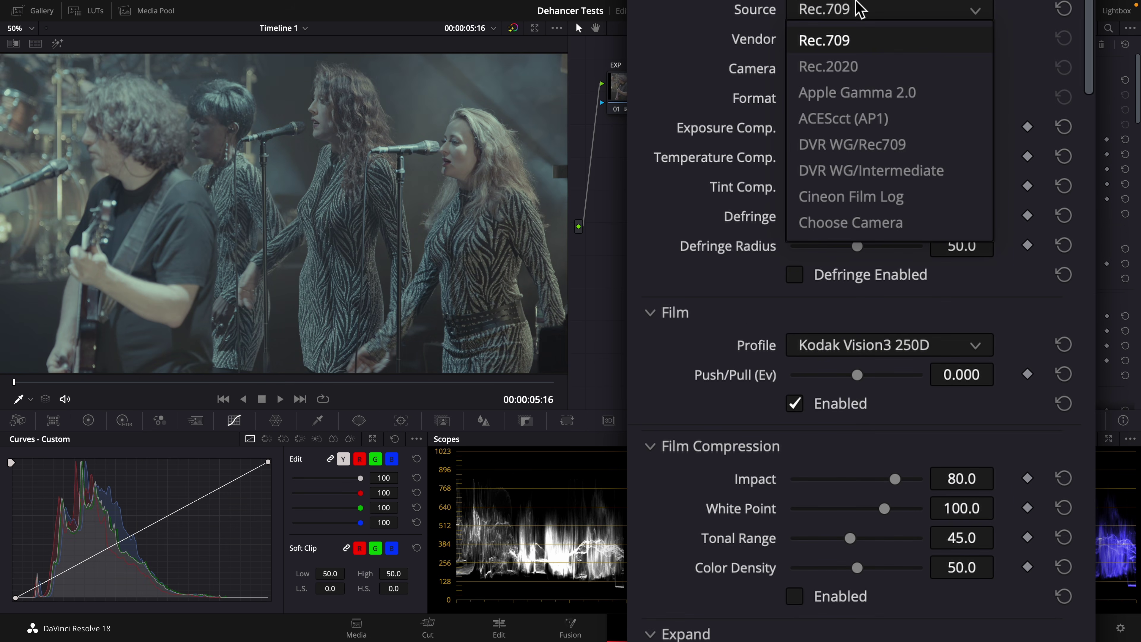
left_click(873, 225)
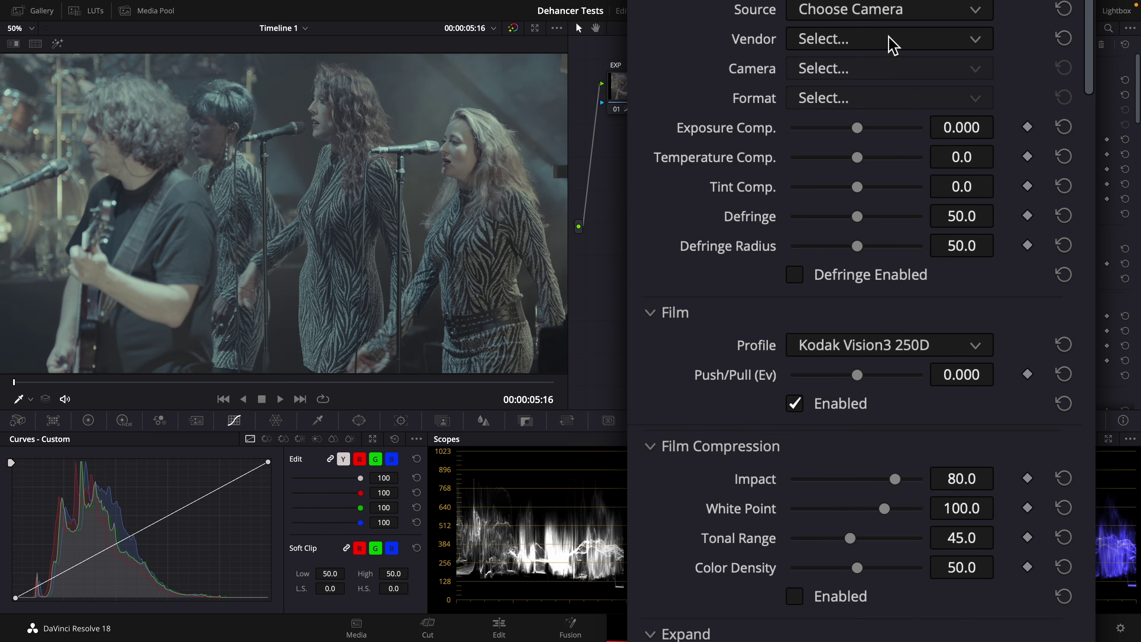
left_click(891, 43)
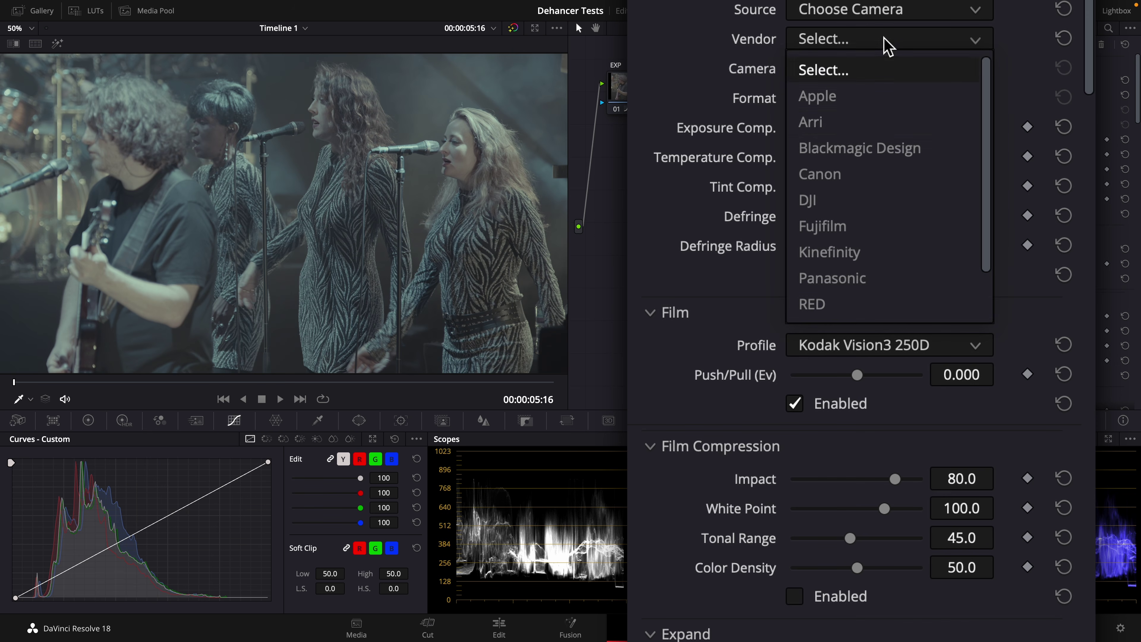
left_click(901, 150)
left_click(891, 73)
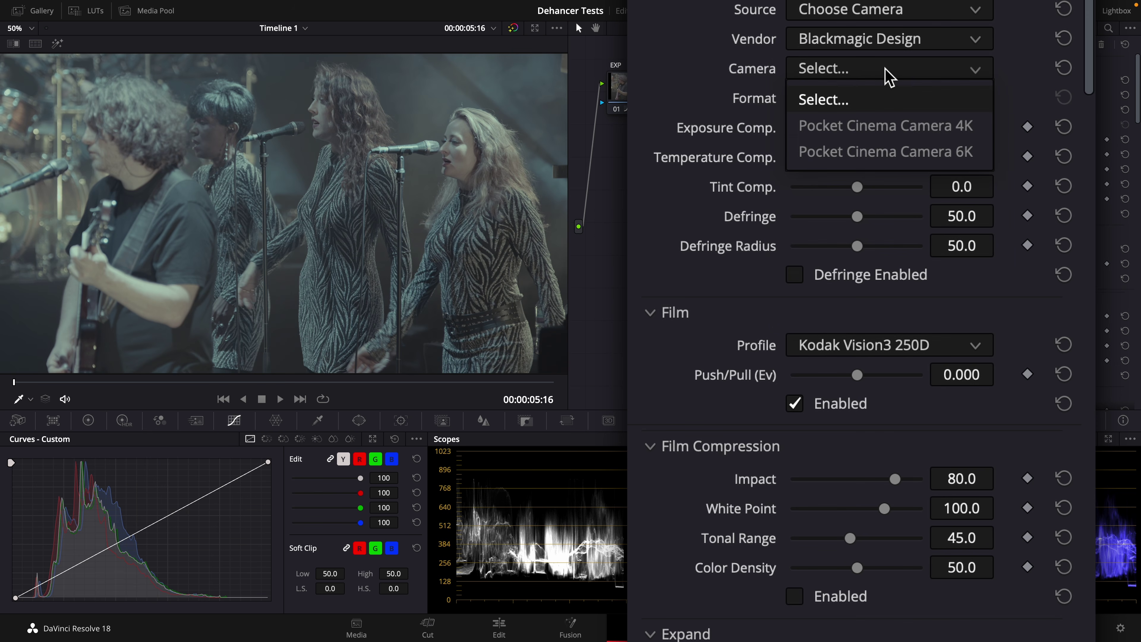
left_click(884, 144)
left_click(864, 106)
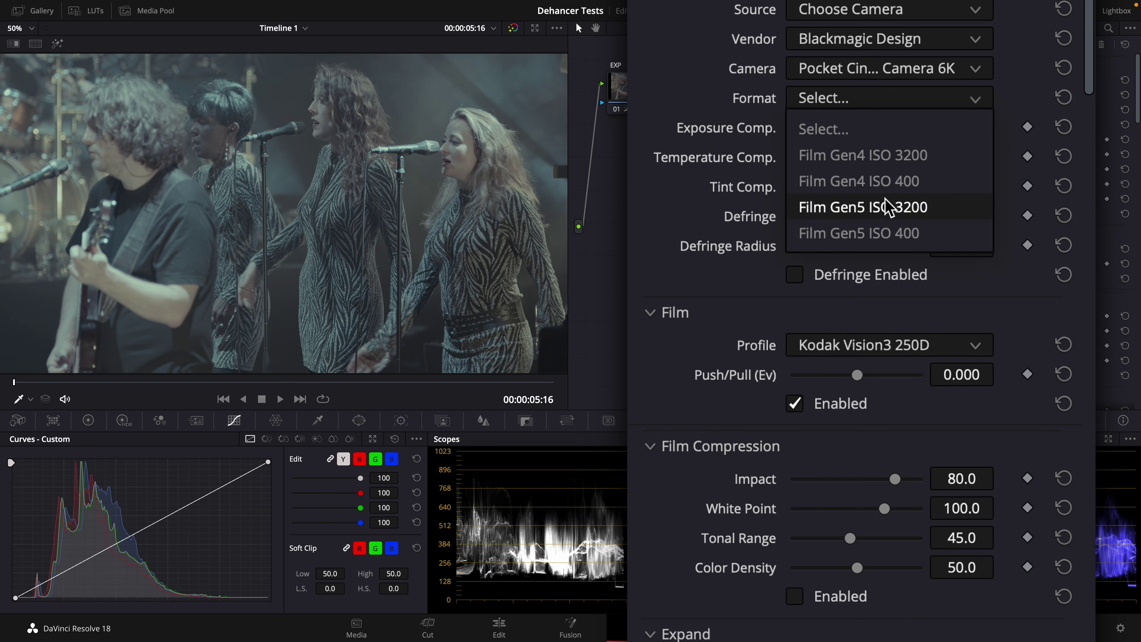
left_click(870, 235)
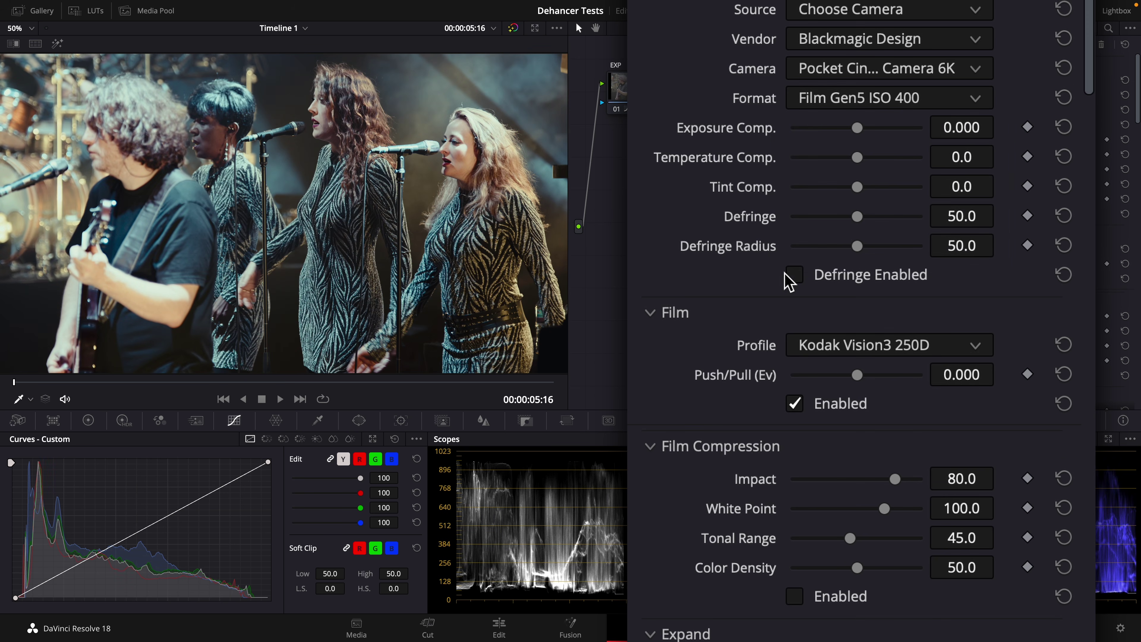
Step: Browse the film stocks and try Fujicolor Natura 1600 as the Film profile
scroll(772, 284, "down", 3)
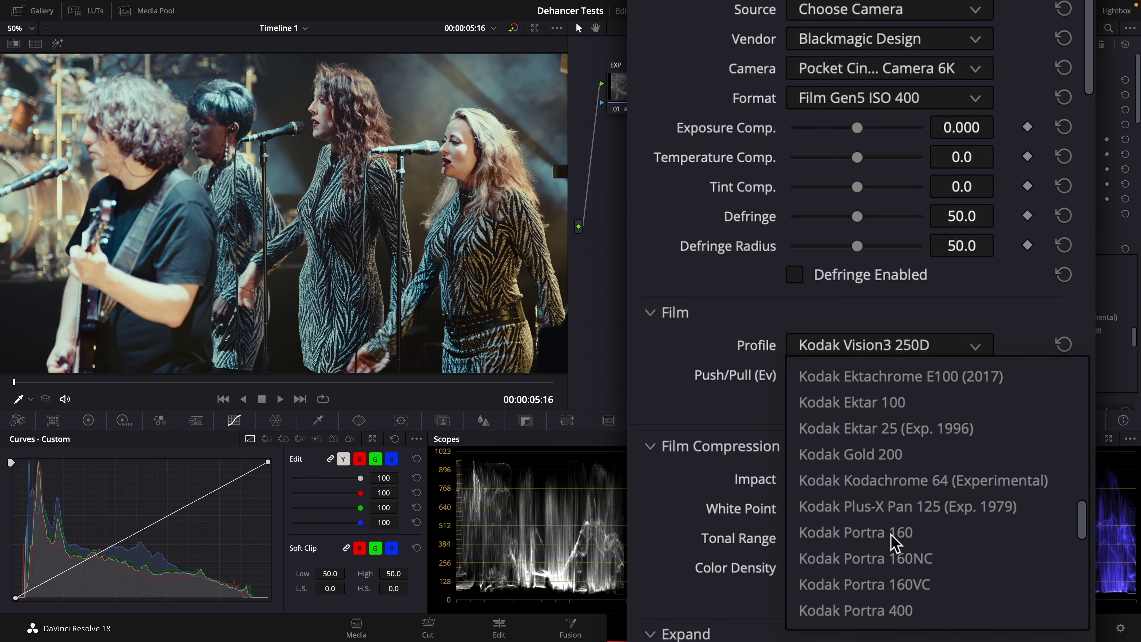
scroll(894, 544, "up", 10)
scroll(894, 544, "up", 3)
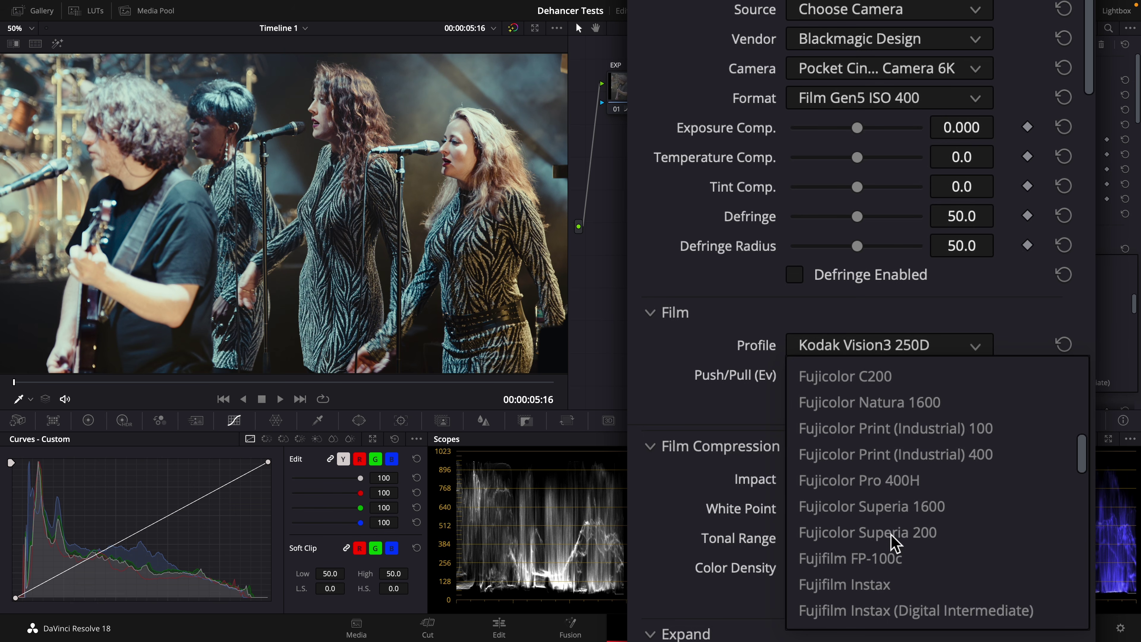
scroll(894, 544, "up", 2)
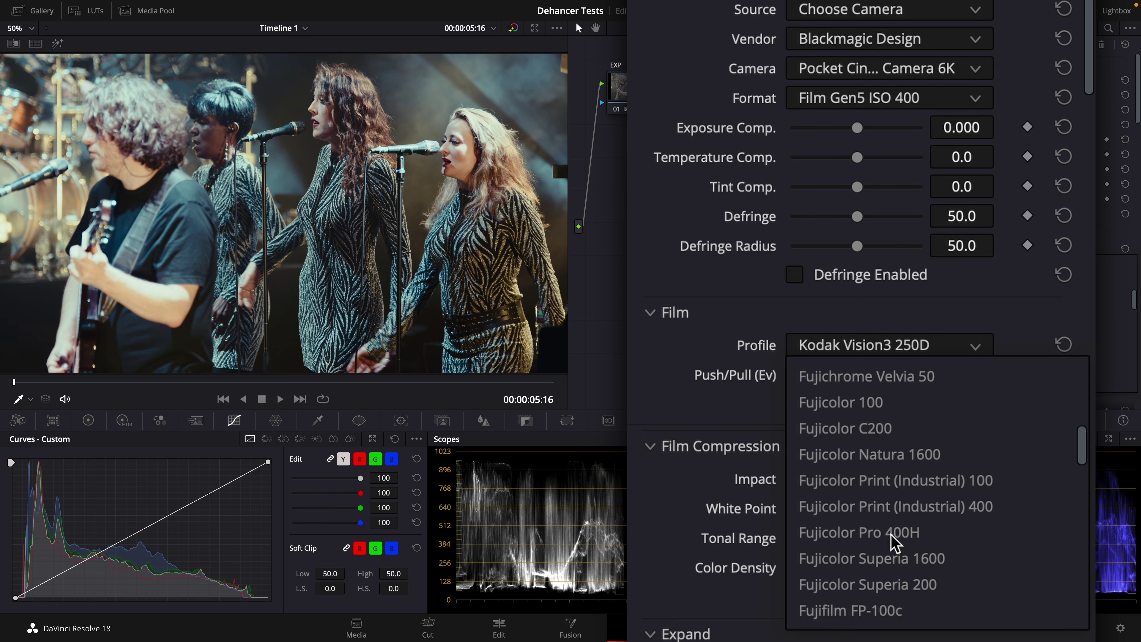
left_click(917, 467)
Step: Try the Fujicolor Superia 1600 and Fujifilm Instax (Digital Intermediate) film profiles
left_click(943, 351)
left_click(938, 350)
left_click(938, 351)
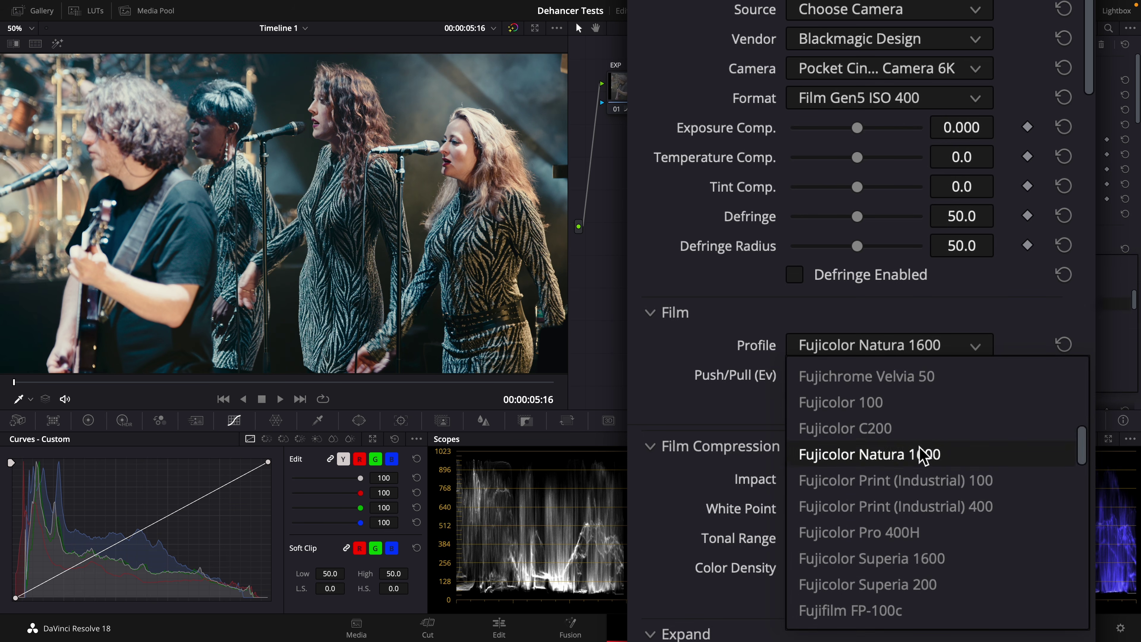
left_click(925, 559)
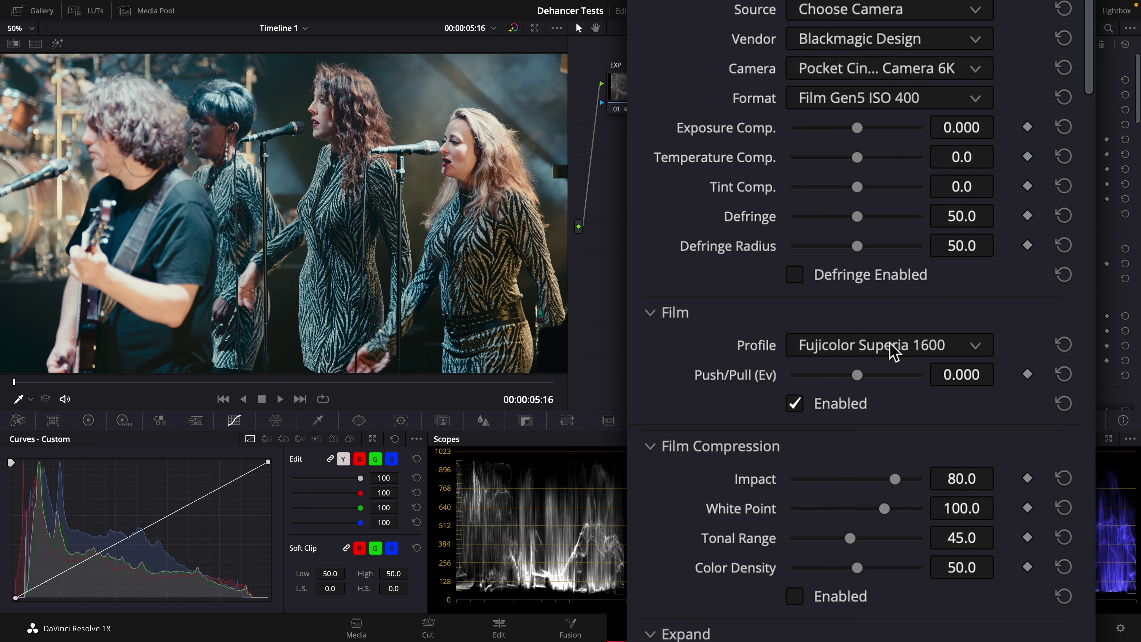
left_click(894, 350)
scroll(884, 506, "down", 2)
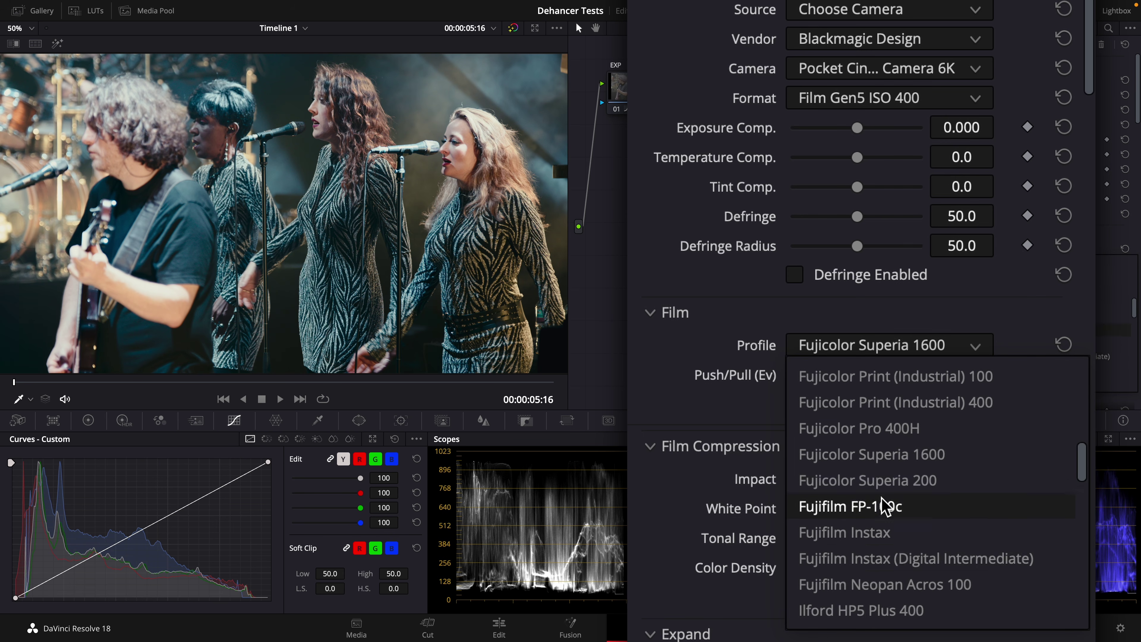
left_click(906, 559)
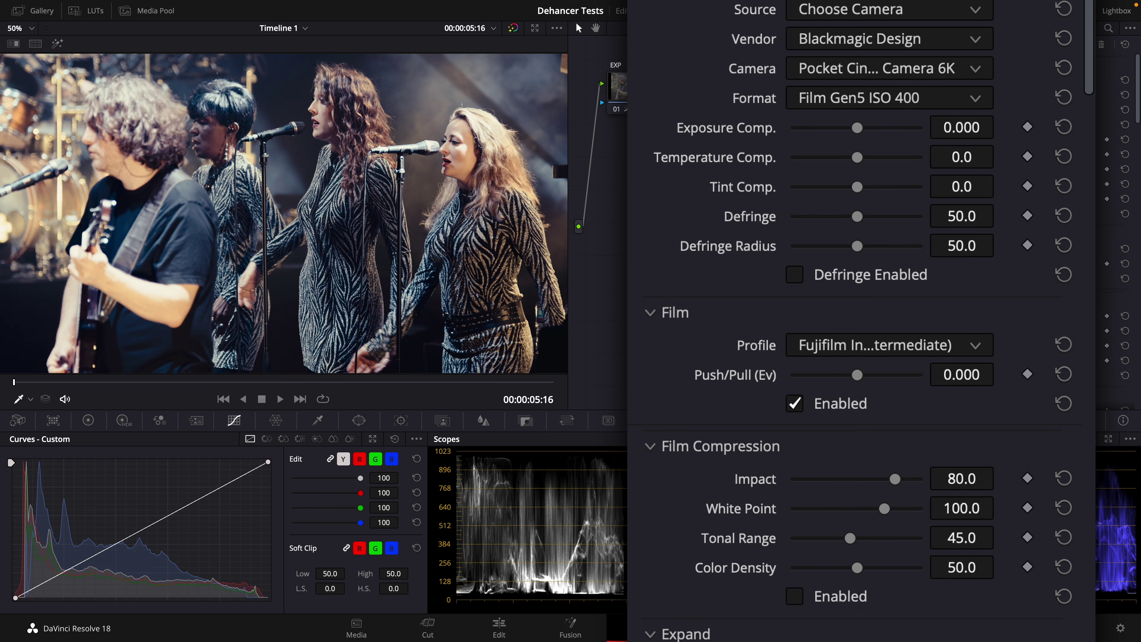
Step: Set the Film profile to Fujicolor Natura 1600
left_click(870, 353)
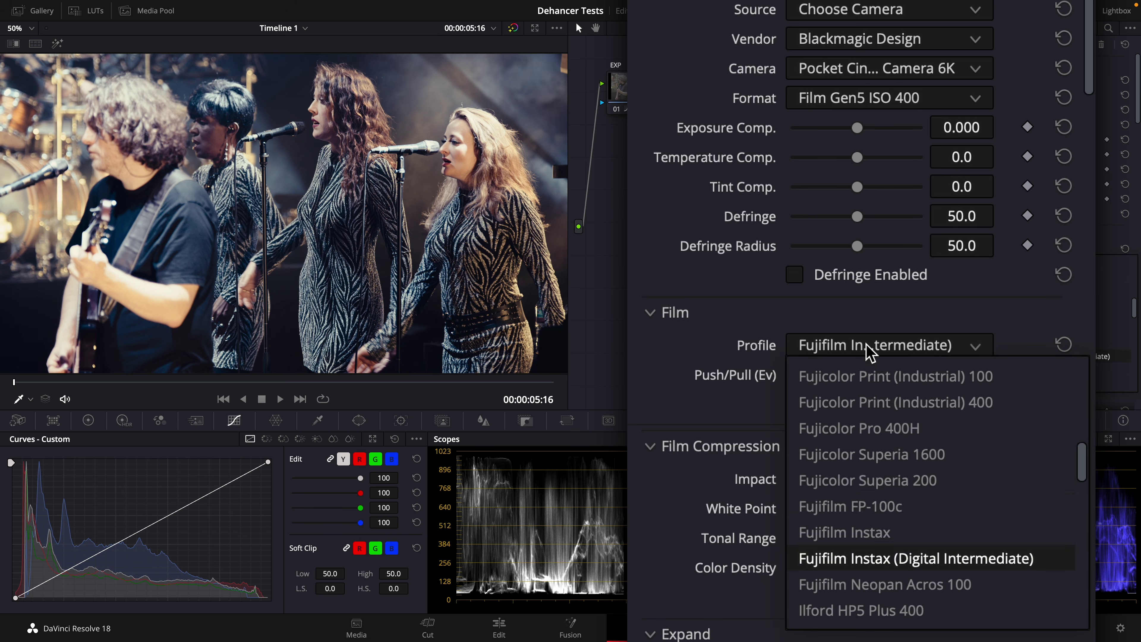
scroll(883, 519, "up", 6)
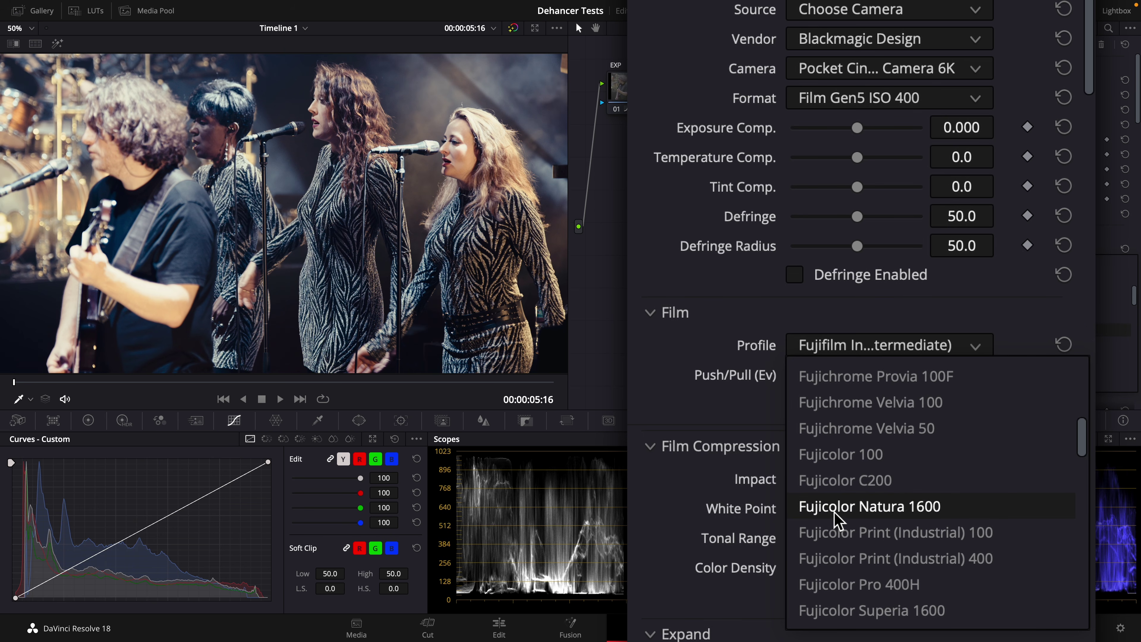
left_click(928, 522)
Step: Test the Color Head's Yellow - Blue, Magenta - Green and Cyan - Red adjustments one at a time, resetting each one
scroll(838, 463, "down", 3)
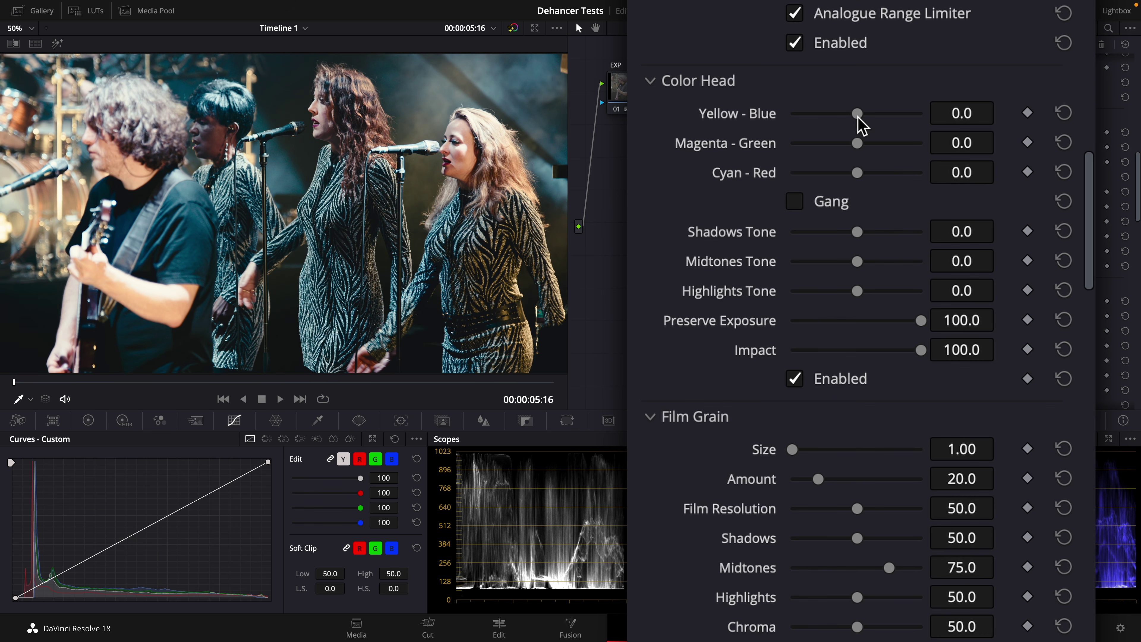
left_click_drag(859, 120, 912, 120)
double_click(769, 121)
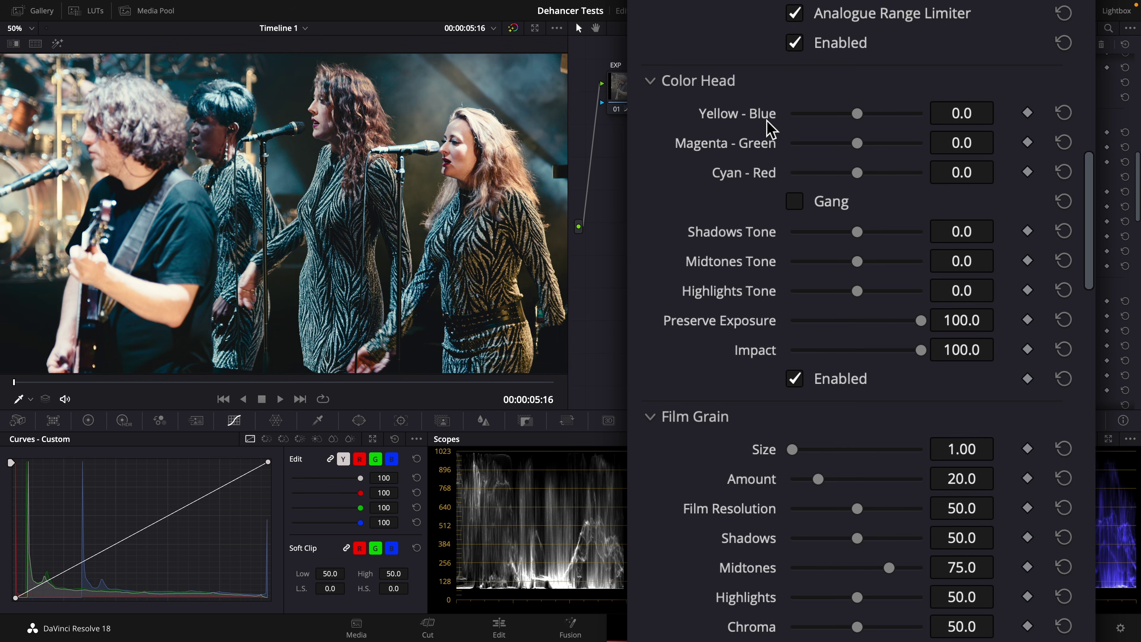
left_click_drag(856, 148, 937, 175)
double_click(740, 149)
double_click(759, 178)
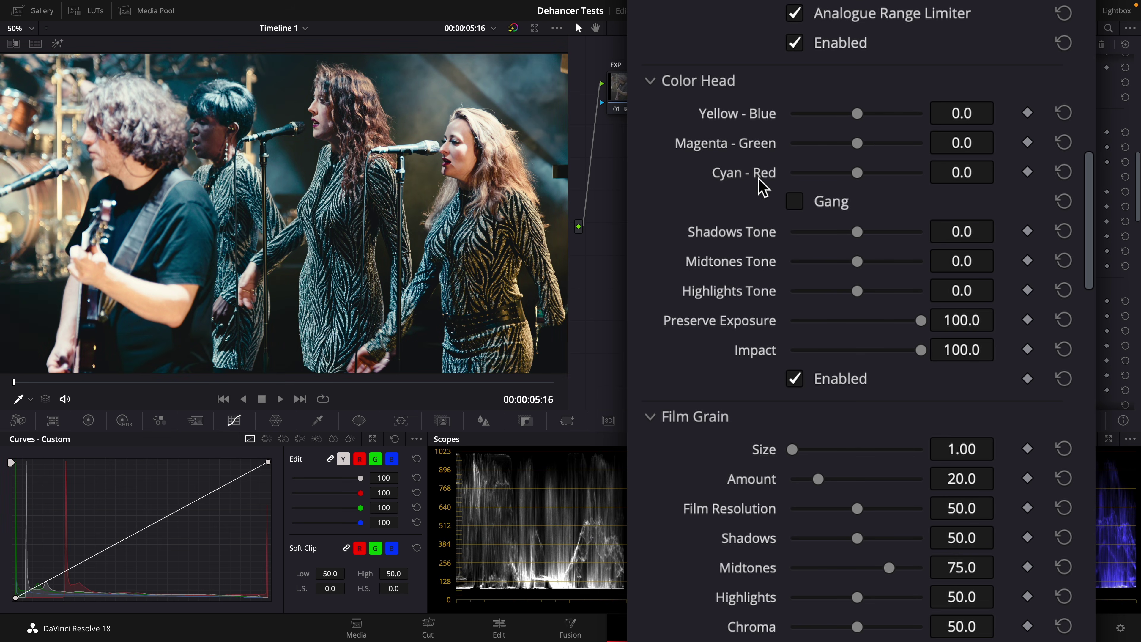
Step: Try all three Color Head colour adjustments ganged together at -50.0, then reset them and turn Gang off
left_click_drag(858, 172, 748, 172)
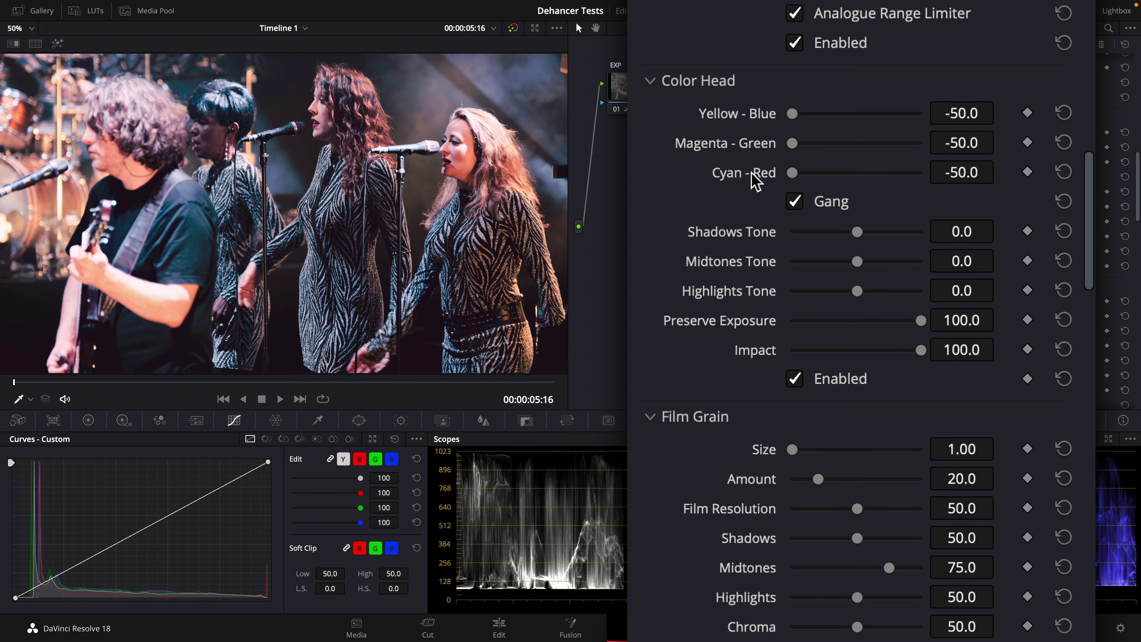
left_click(793, 379)
double_click(763, 183)
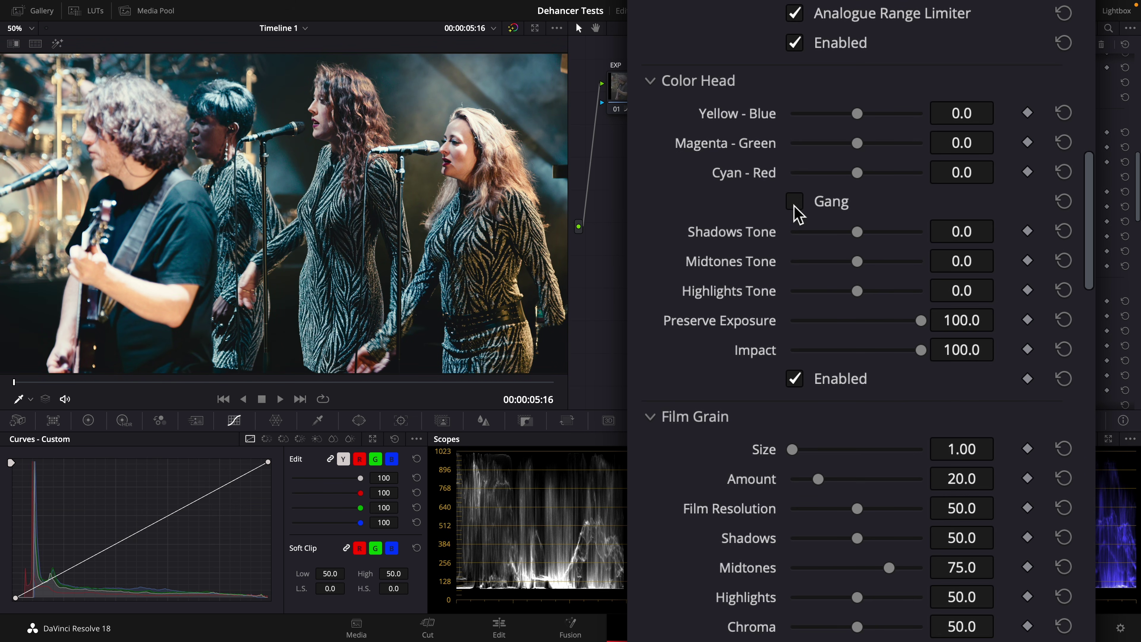
Step: Try Color Head values of -39.0 for Cyan - Red, -20.6 for Magenta - Green and 25.3 for Yellow - Blue, then reset them
left_click_drag(856, 174, 805, 179)
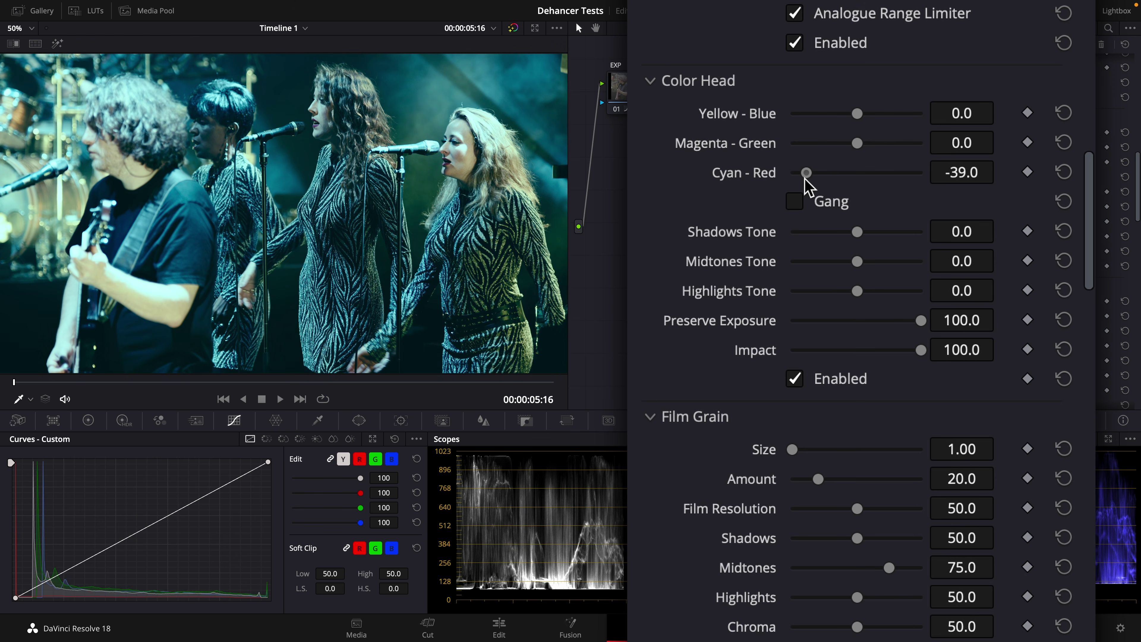
left_click_drag(861, 142, 888, 115)
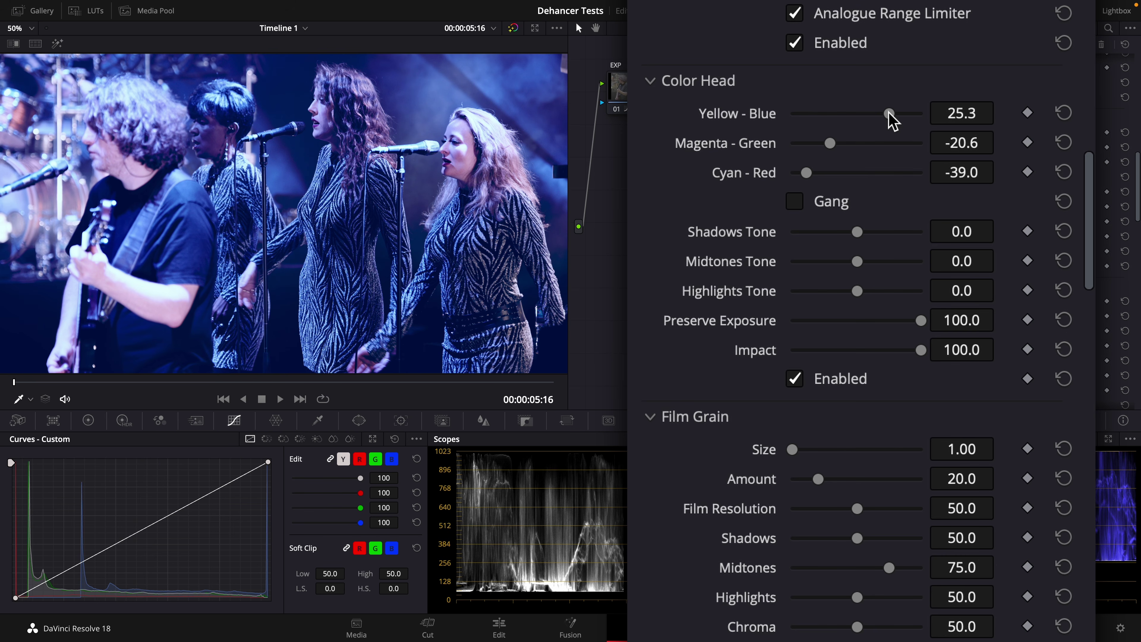
left_click_drag(804, 171, 792, 172)
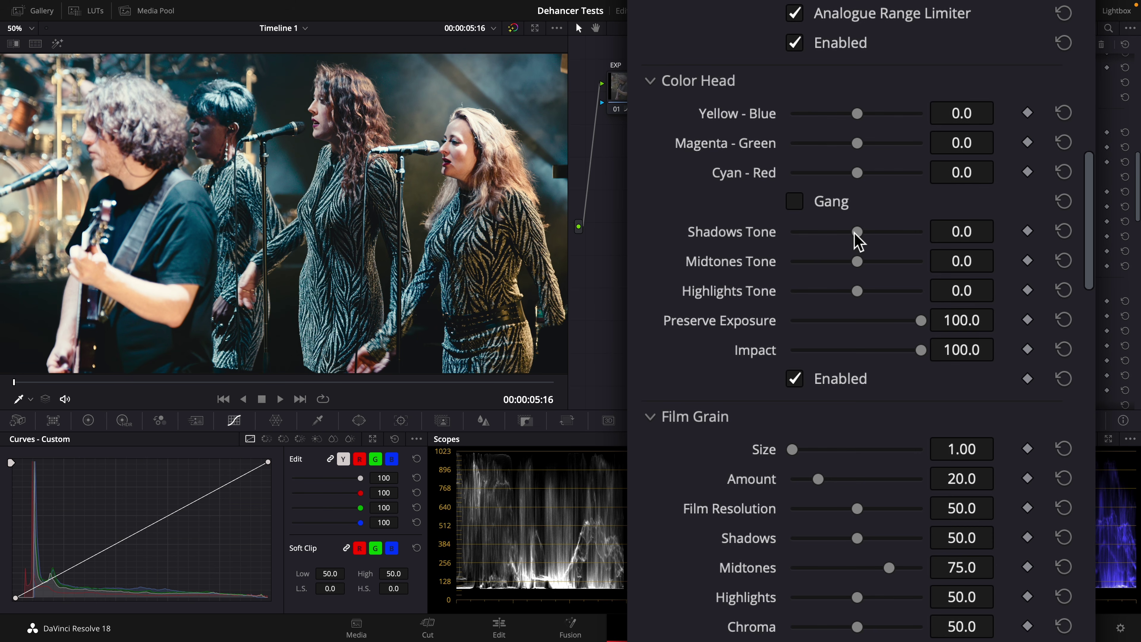
Step: Try Shadows Tone at 100.0 and -100.0 and Midtones Tone at -100.0, then reset Midtones Tone
left_click_drag(855, 235, 990, 249)
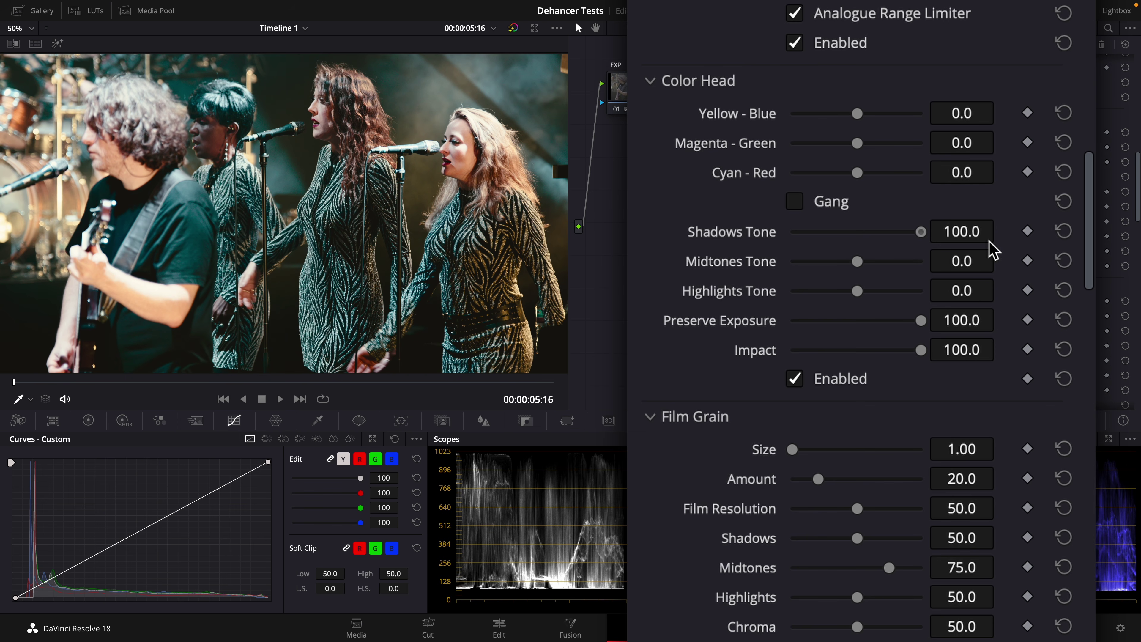
left_click_drag(991, 251, 721, 248)
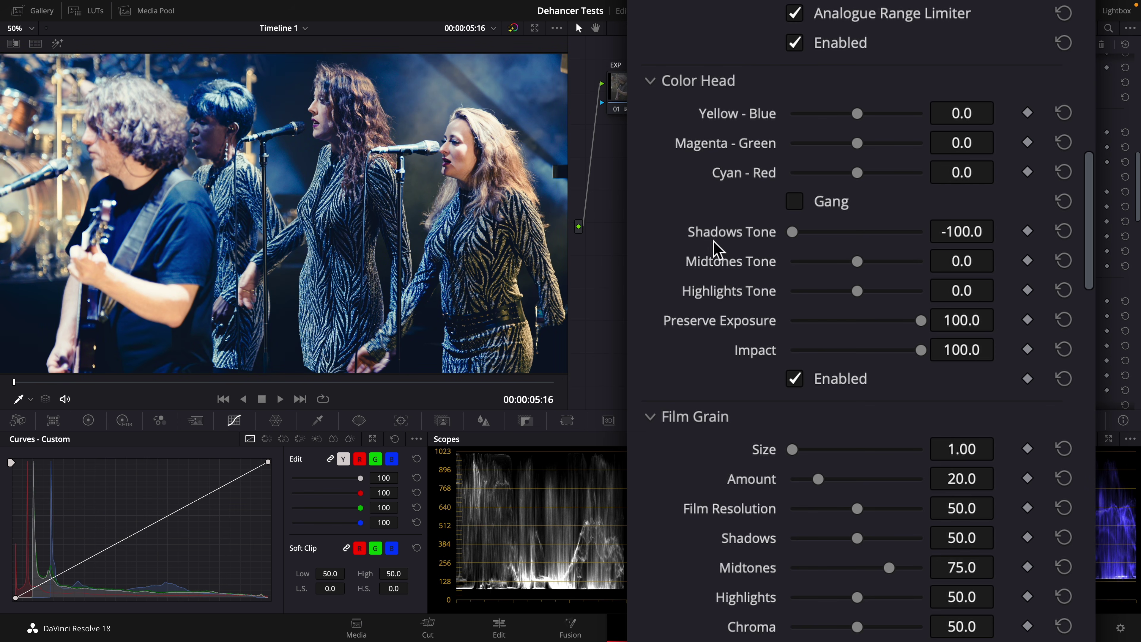
left_click_drag(859, 265, 779, 282)
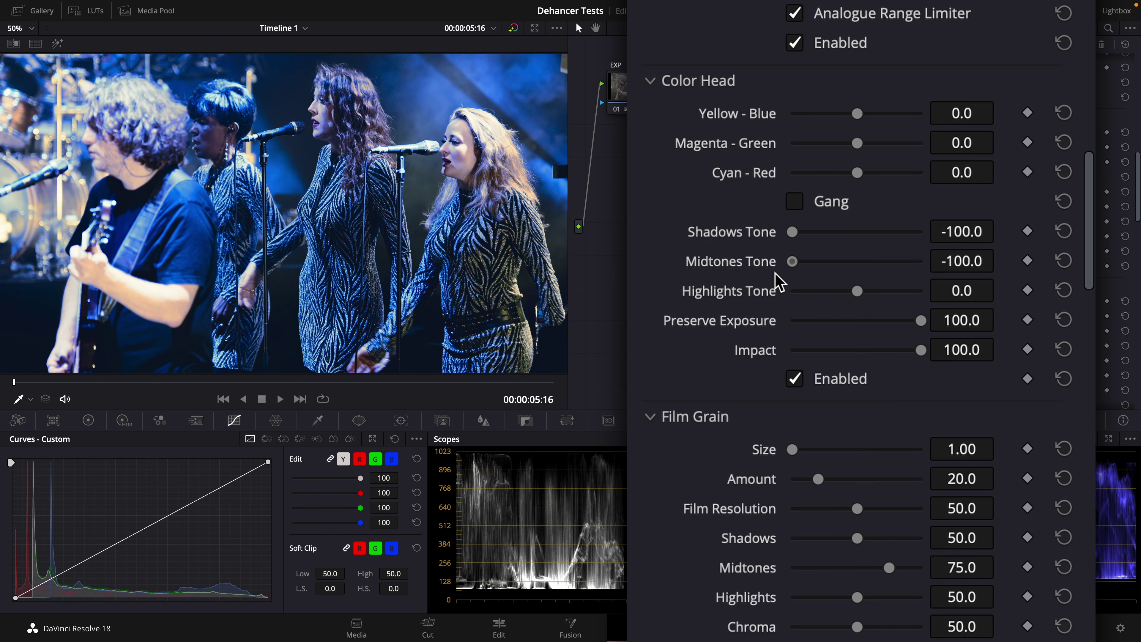
double_click(745, 265)
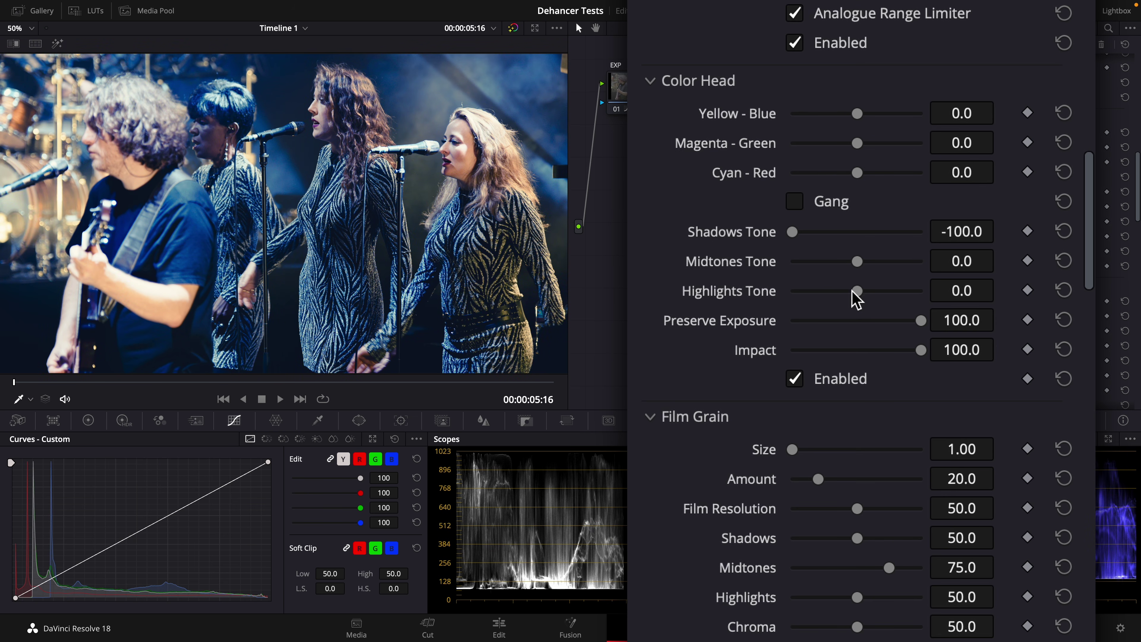
Step: Set Shadows Tone to -79.8, Midtones Tone to -33.9 and Highlights Tone to 54.1, then disable the Color Head
left_click_drag(857, 291, 888, 292)
left_click_drag(792, 232, 804, 233)
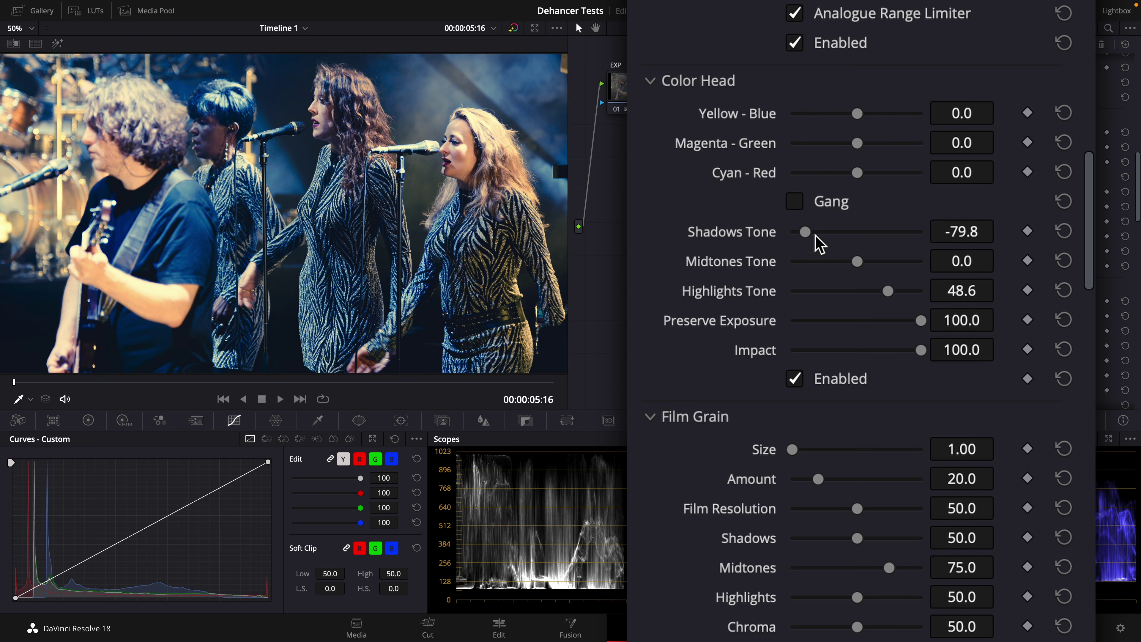
left_click_drag(857, 265, 835, 266)
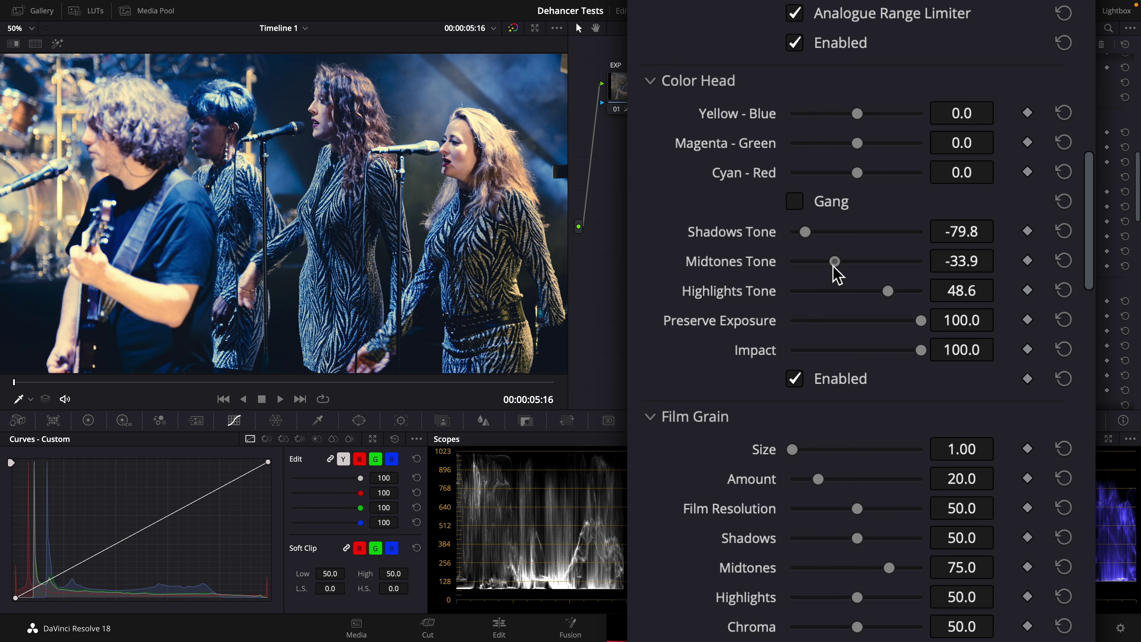
left_click_drag(890, 297, 893, 297)
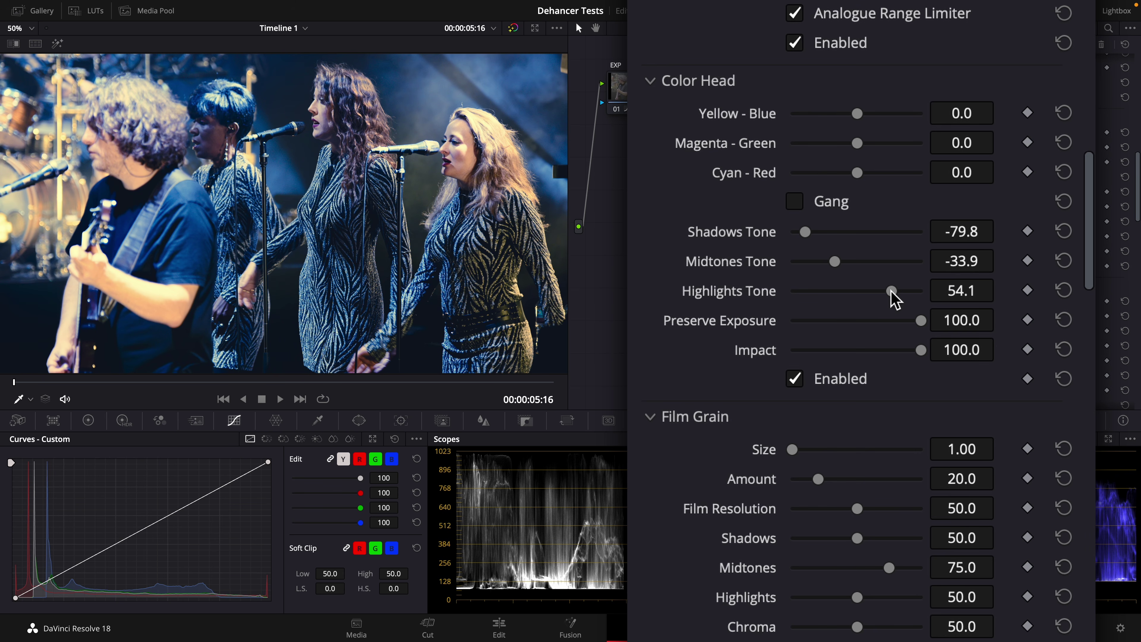
left_click(795, 379)
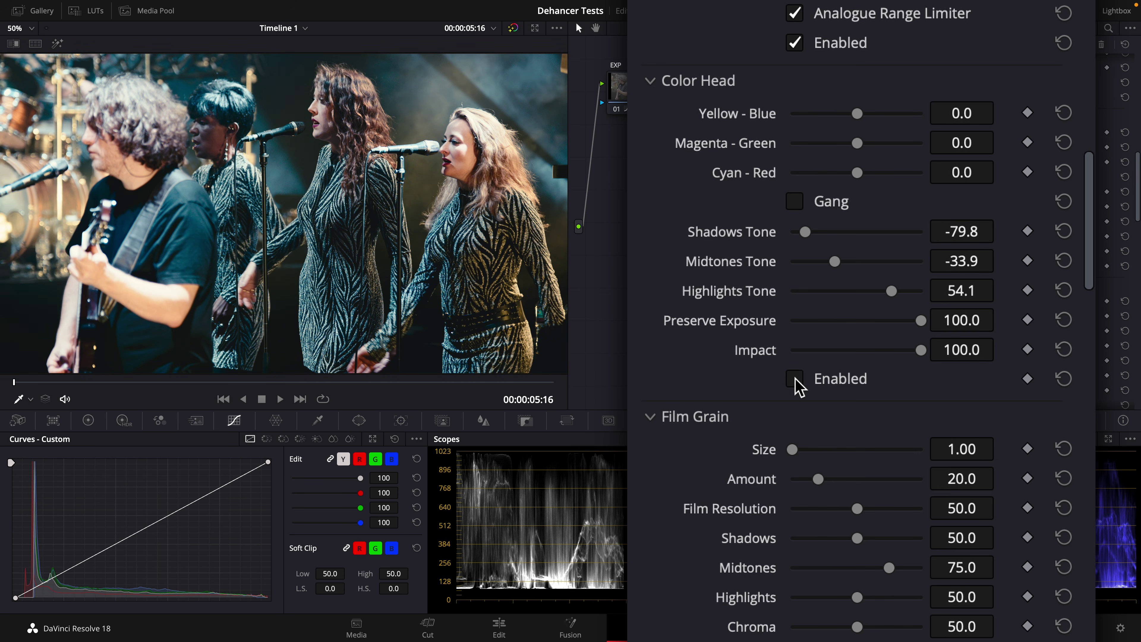
Step: Enable Film Grain and set its Film Resolution to 100.0
scroll(795, 387, "down", 6)
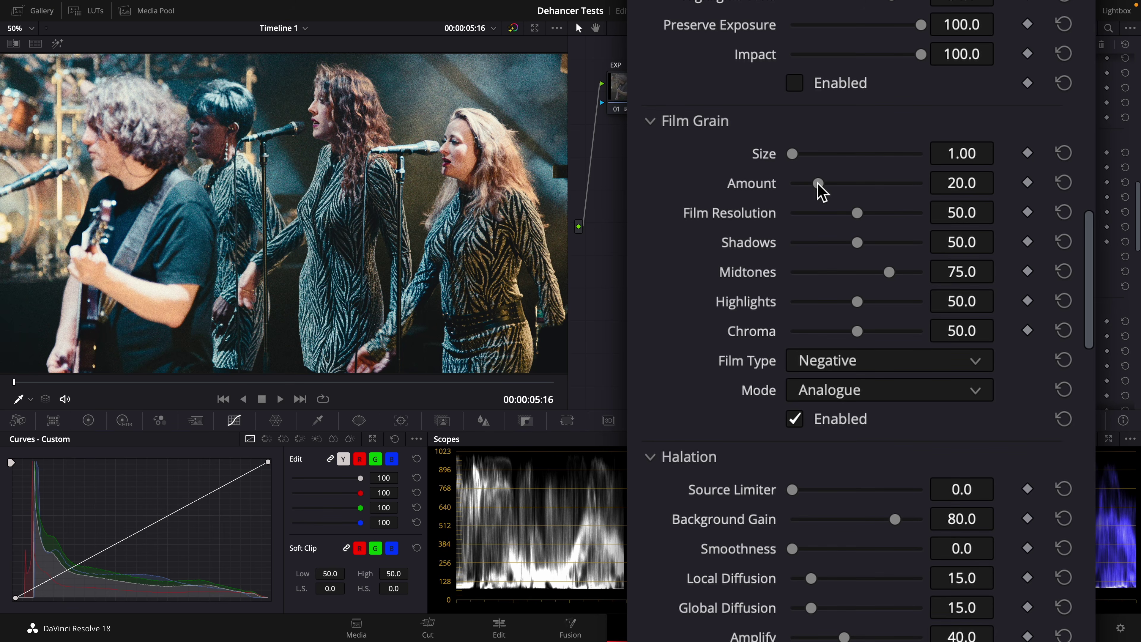
left_click_drag(860, 217, 930, 211)
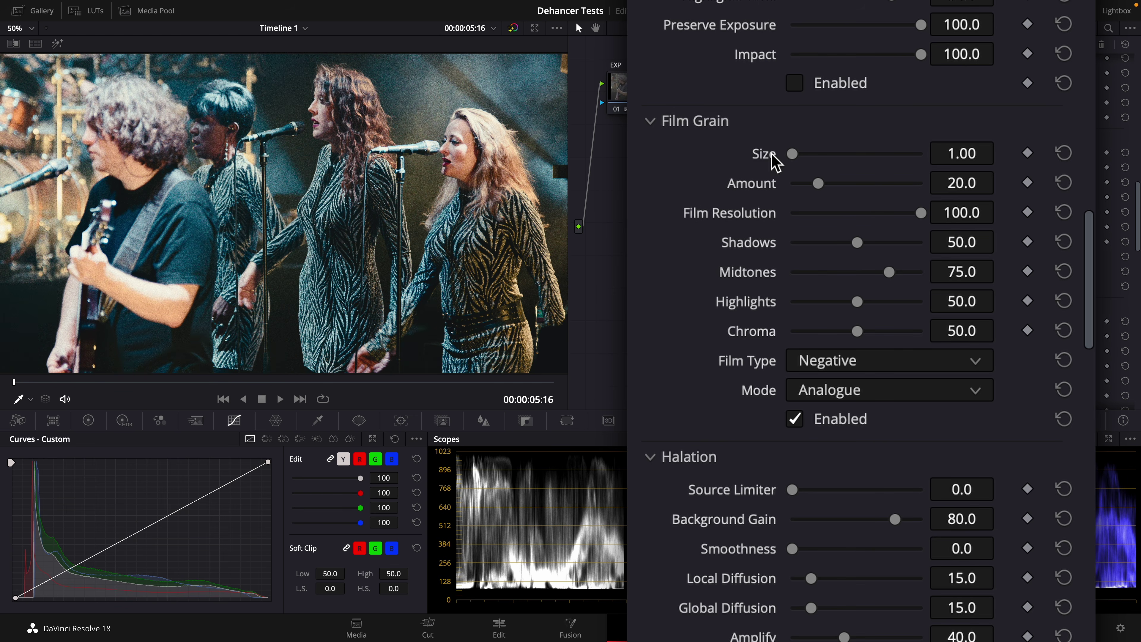
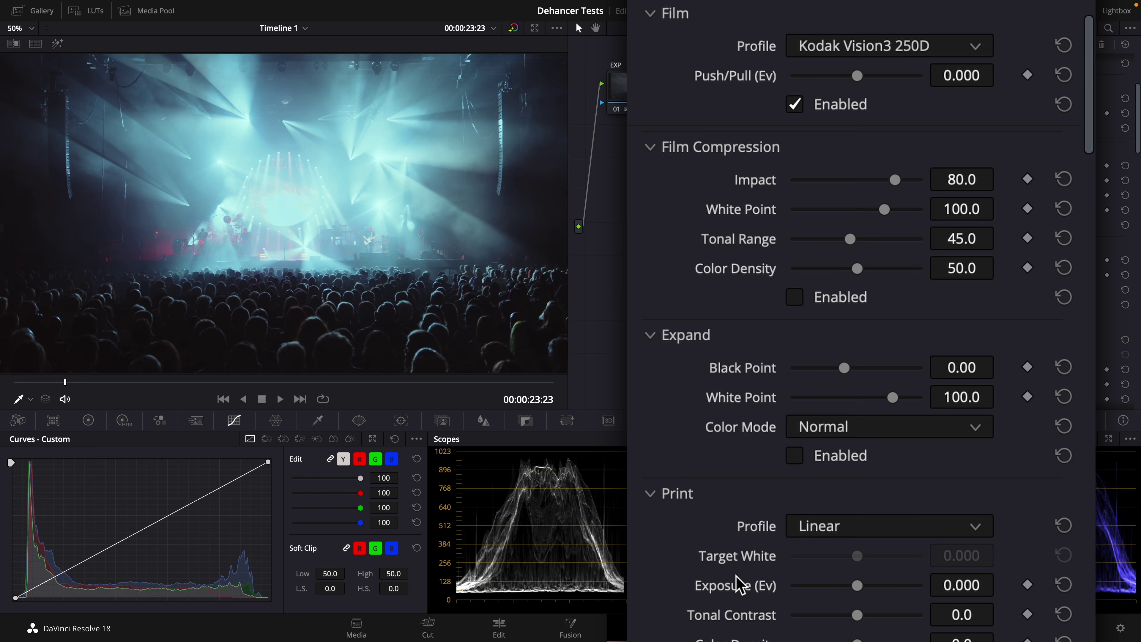
Step: Enable Print on the stage-lights clip with the Kodak 2383 Print Film profile
left_click(877, 236)
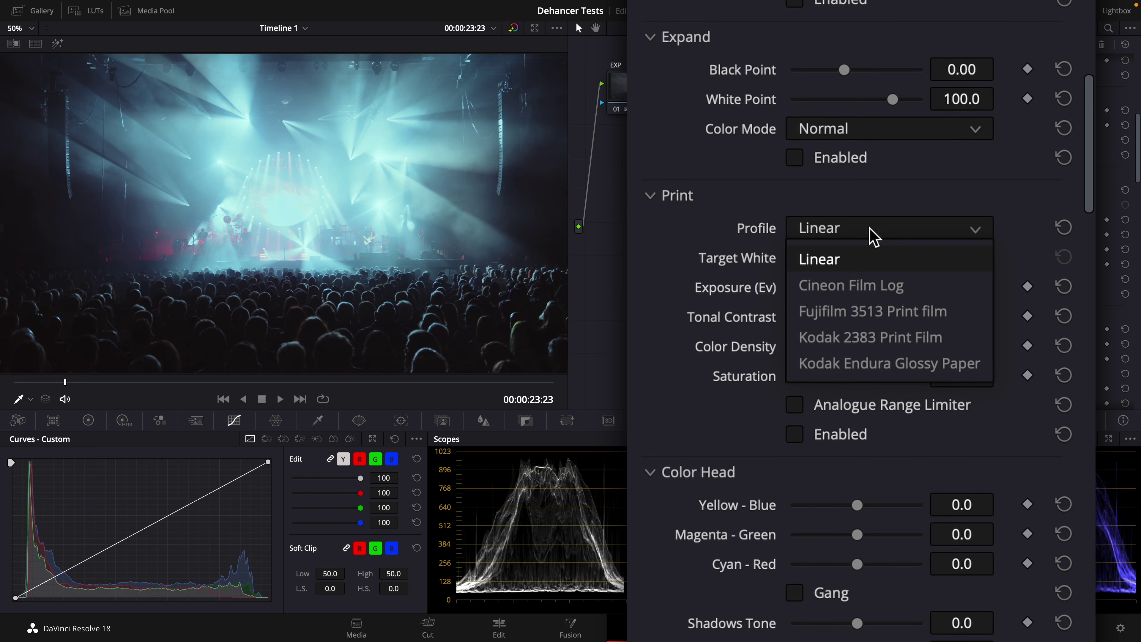
left_click(852, 338)
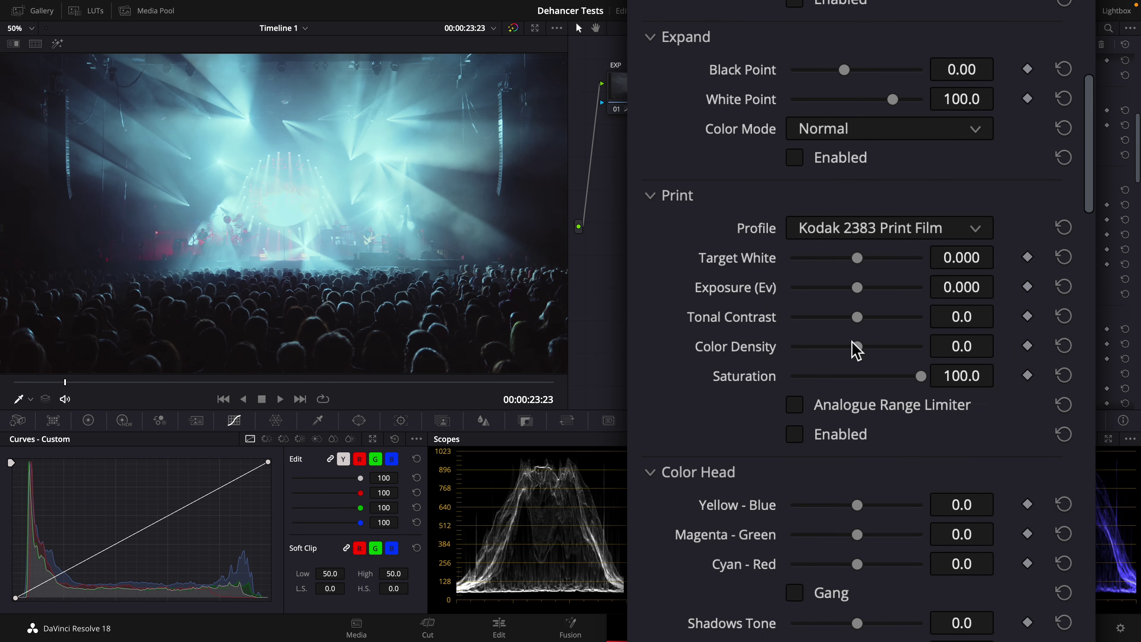
left_click(795, 433)
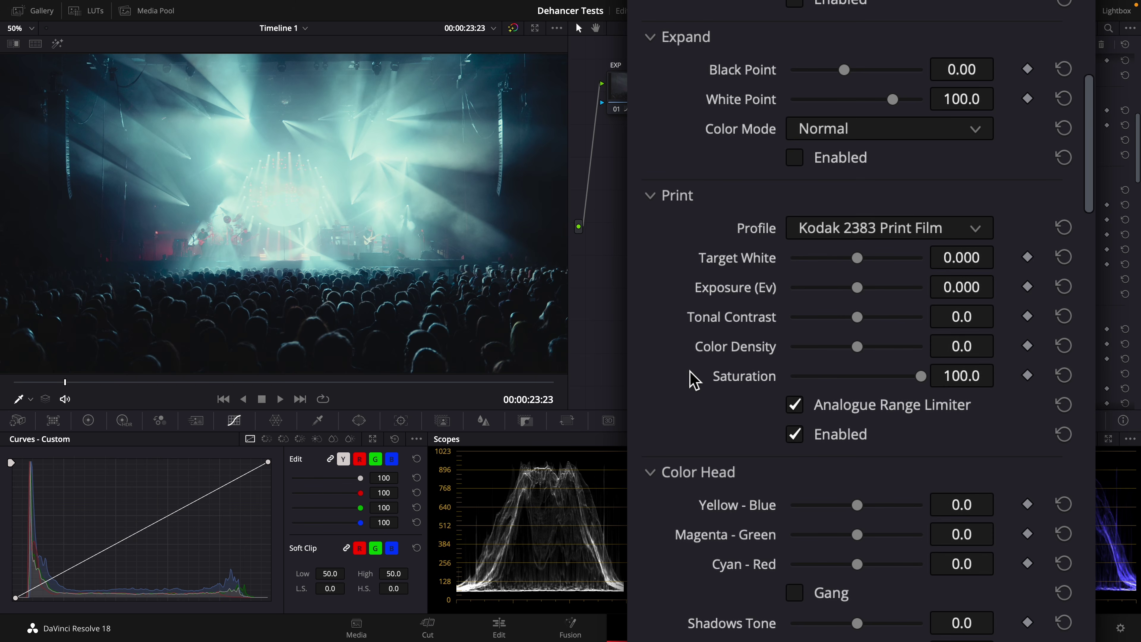
Step: Set the Film profile to Kodak Vision3 50D and check the look on earlier frames, ending at 00:00:22:24
scroll(719, 348, "up", 10)
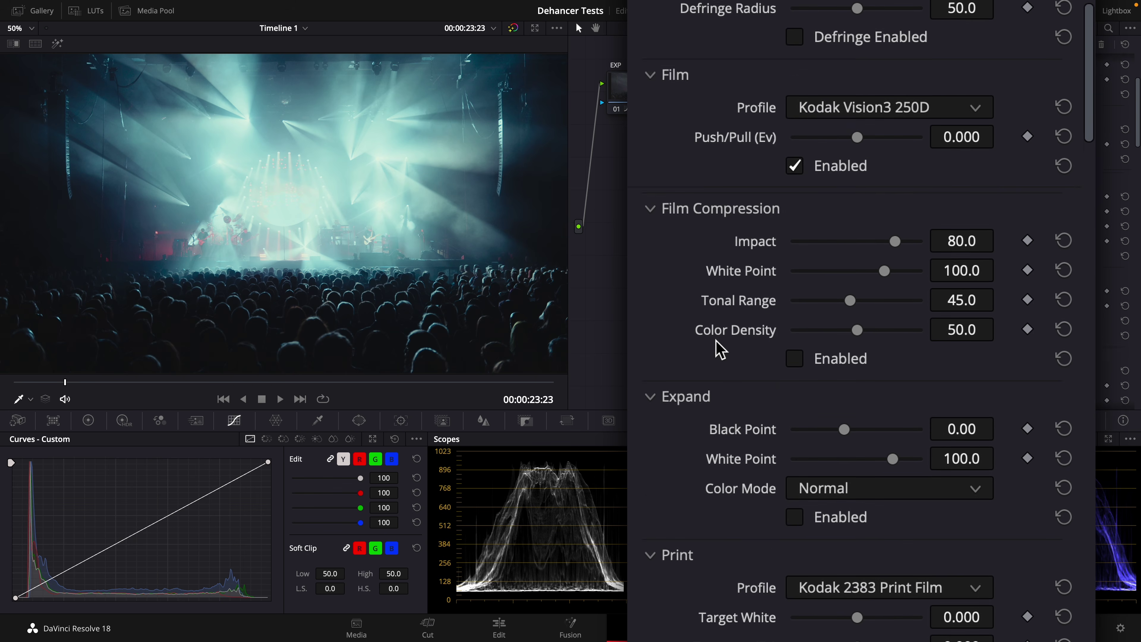
left_click(894, 178)
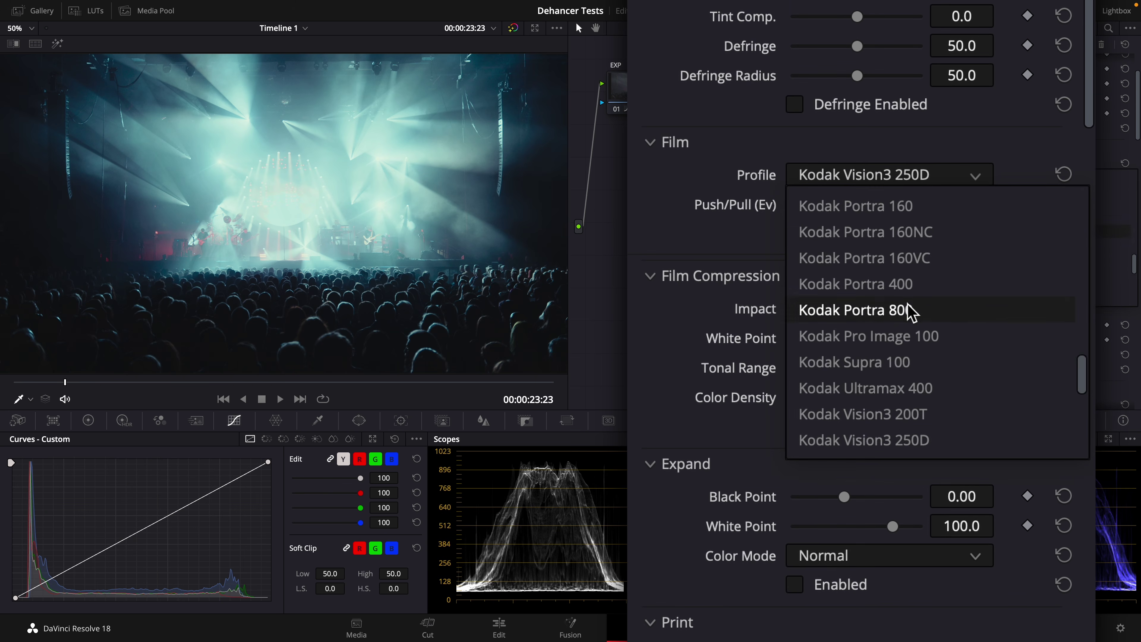
scroll(912, 310, "down", 3)
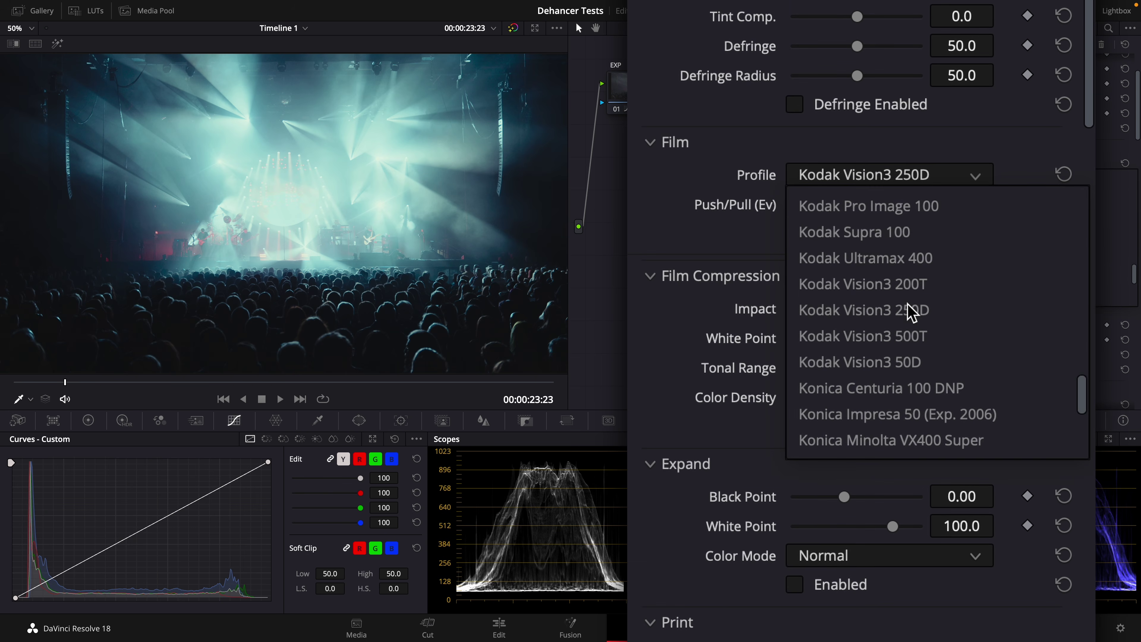
left_click(867, 363)
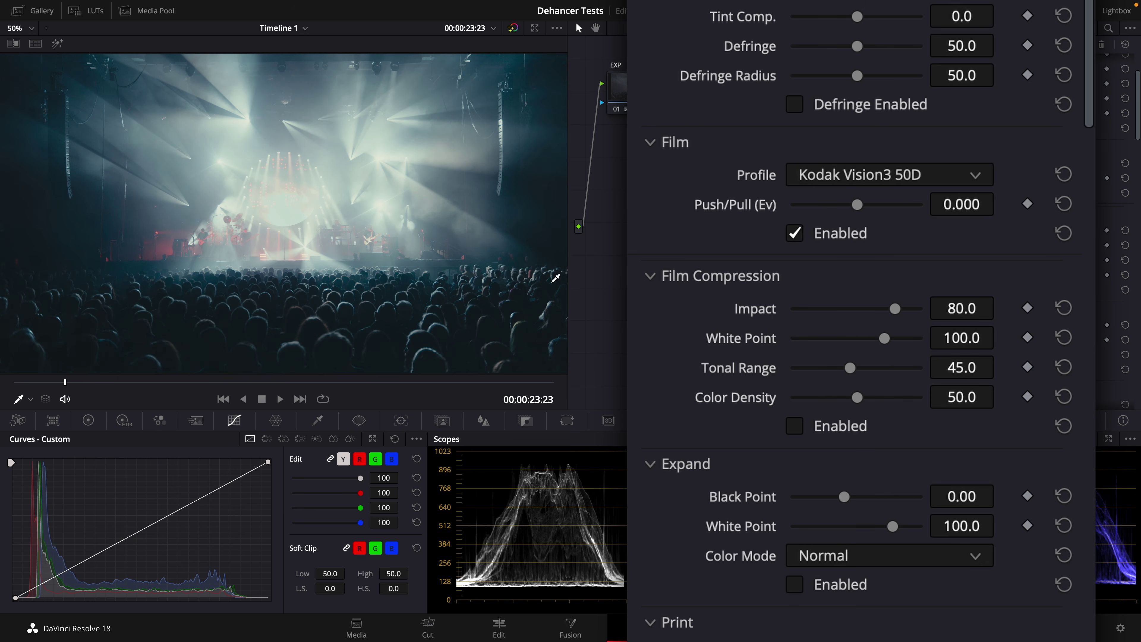
left_click_drag(47, 382, 44, 381)
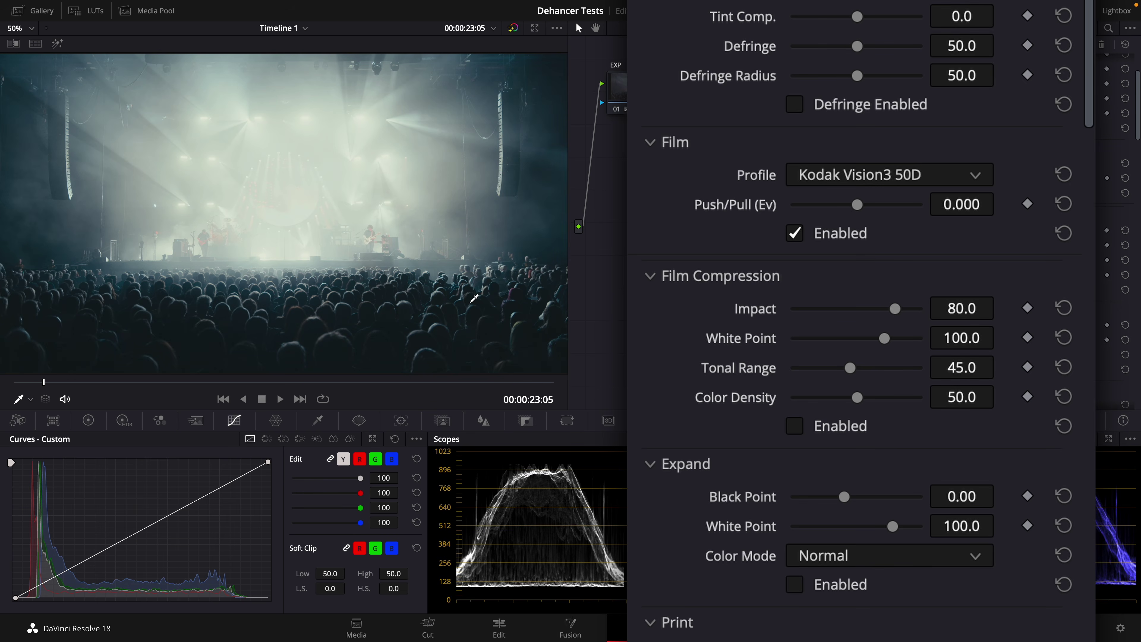
left_click_drag(44, 386, 39, 387)
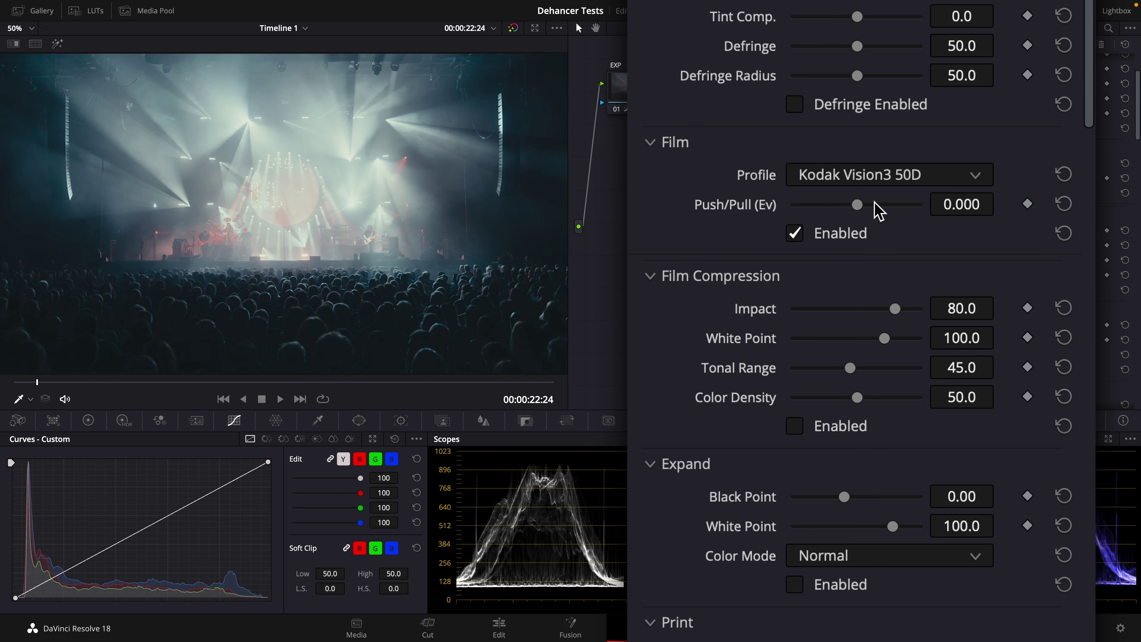
Step: Try a Print Tonal Contrast of 43.6, then reset it
left_click_drag(1091, 101, 1092, 211)
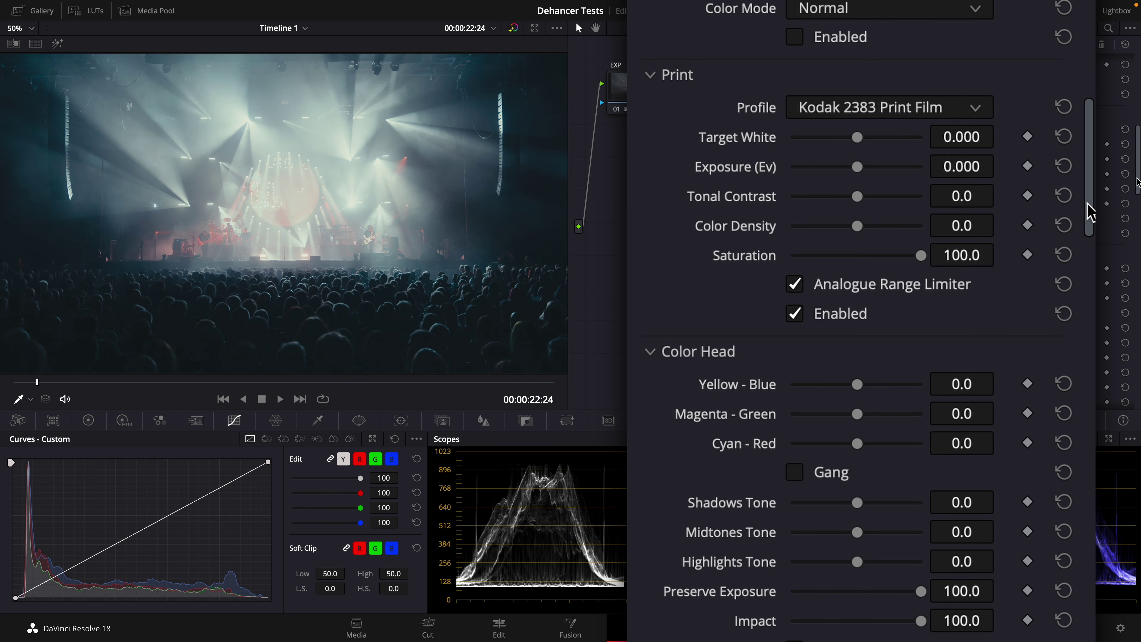
left_click_drag(863, 194, 912, 194)
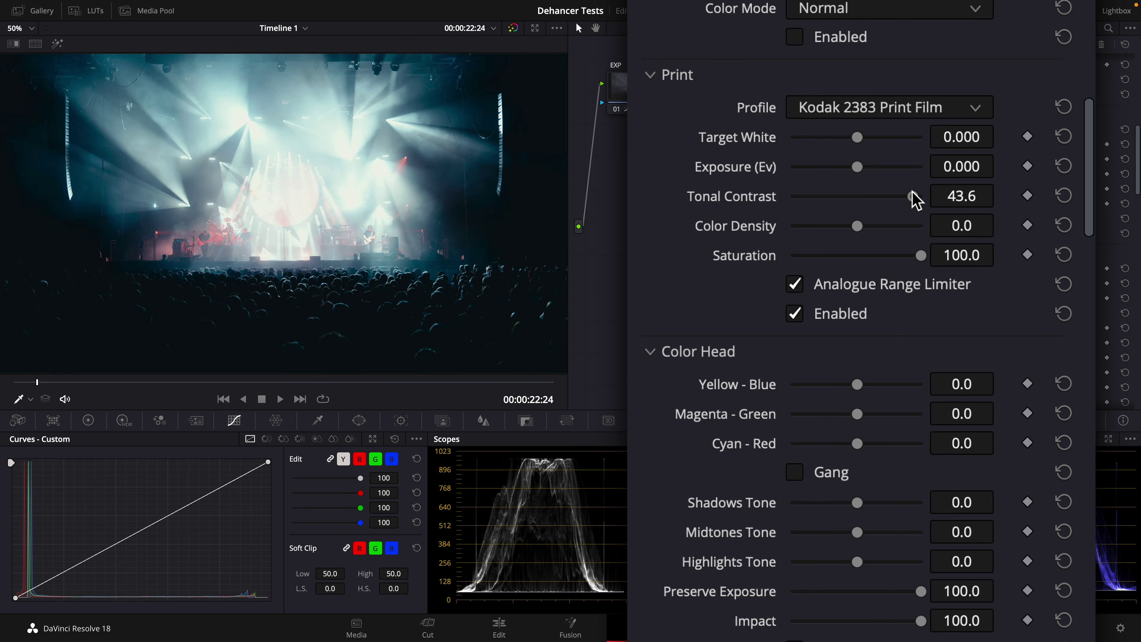
double_click(743, 207)
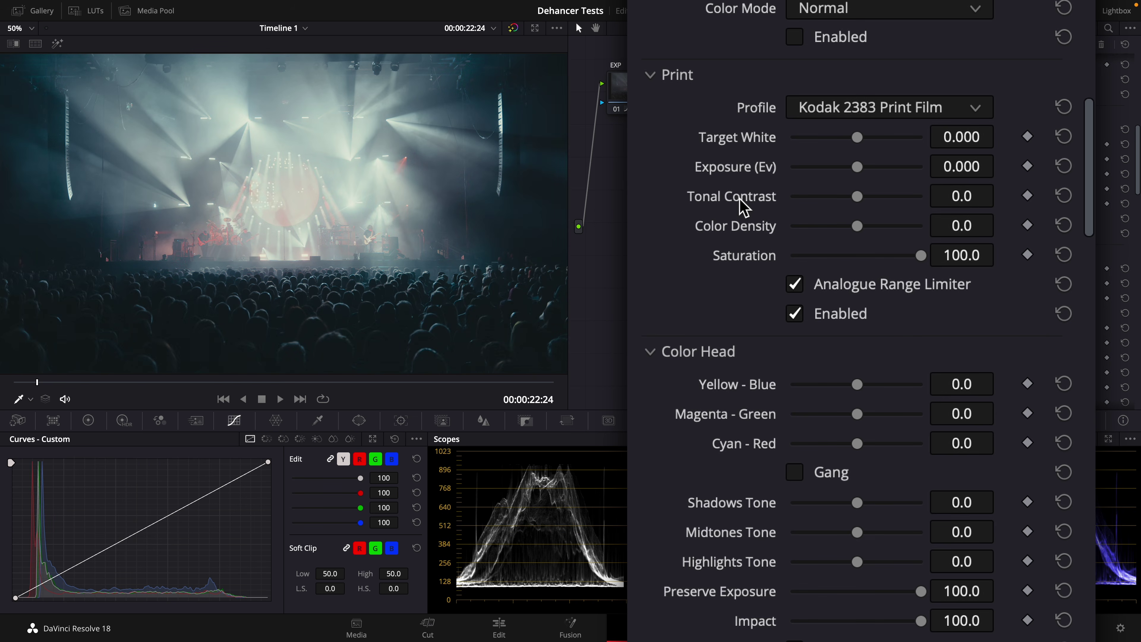
Step: Set the Film Grain Amount to 0.0 and Film Resolution to 100.0, then enable Film Grain
scroll(701, 218, "up", 6)
scroll(706, 219, "up", 3)
scroll(707, 221, "down", 17)
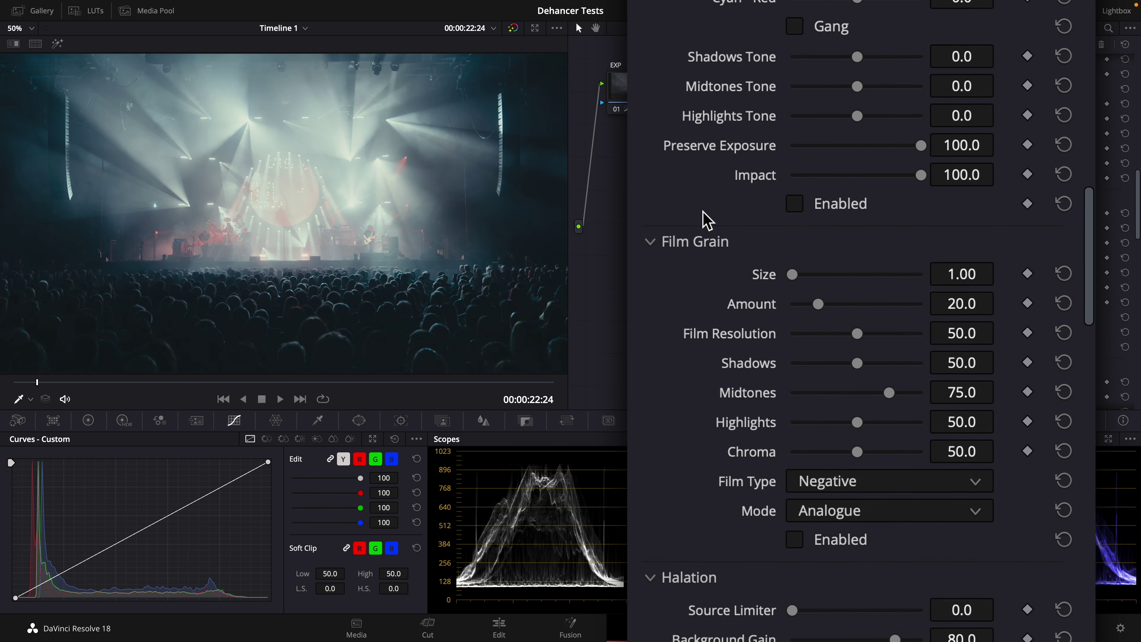
scroll(707, 220, "down", 2)
left_click_drag(816, 240, 764, 243)
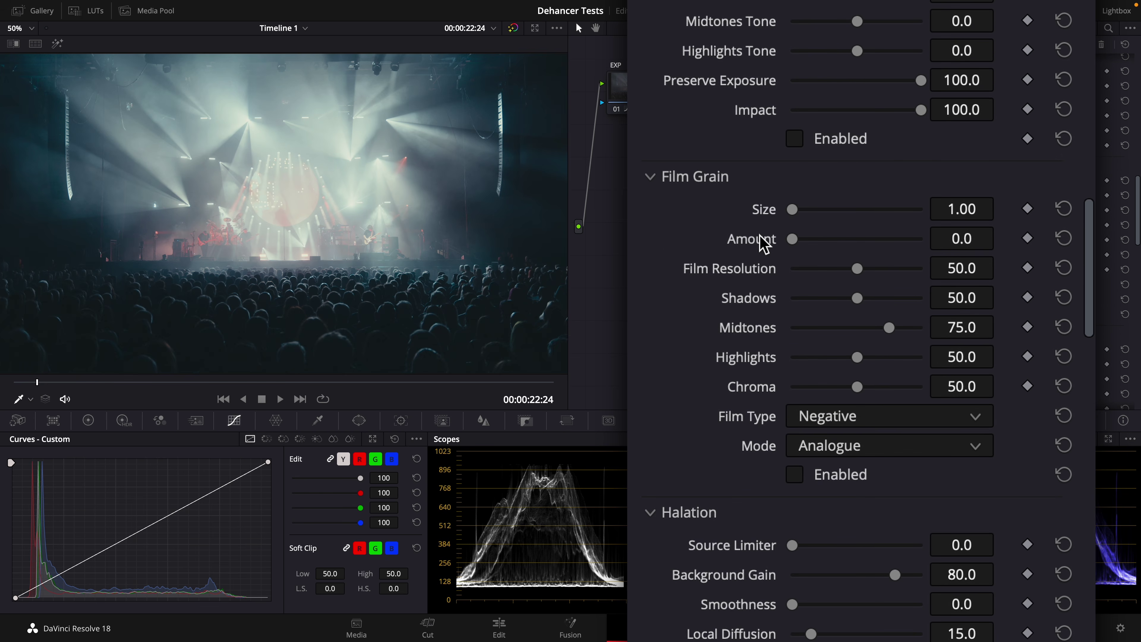
left_click_drag(874, 268, 973, 268)
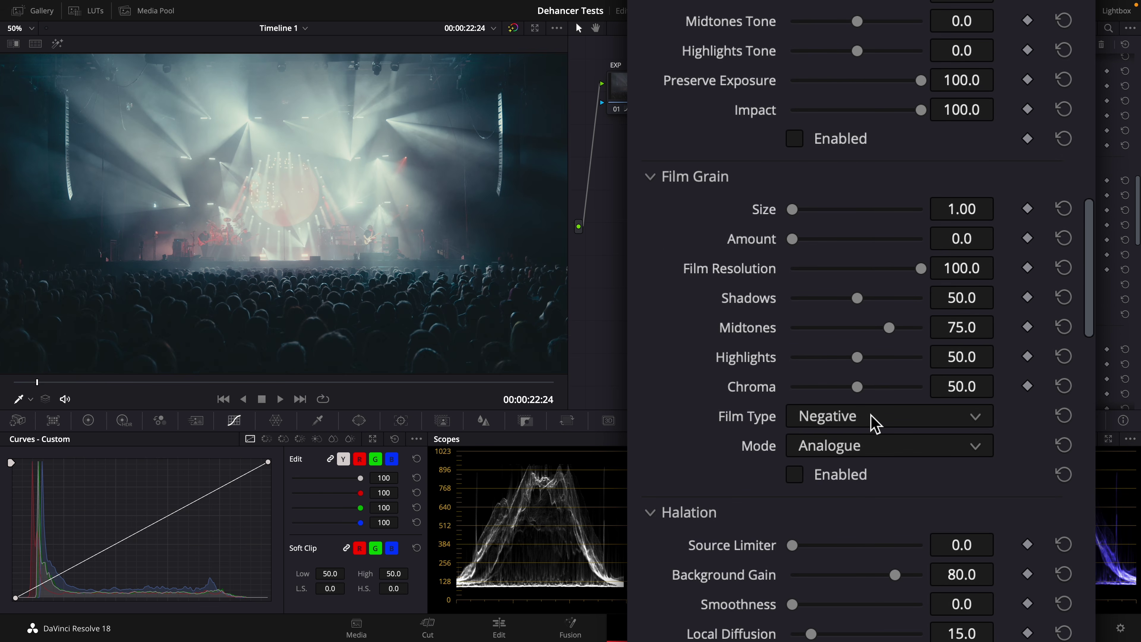
left_click(794, 475)
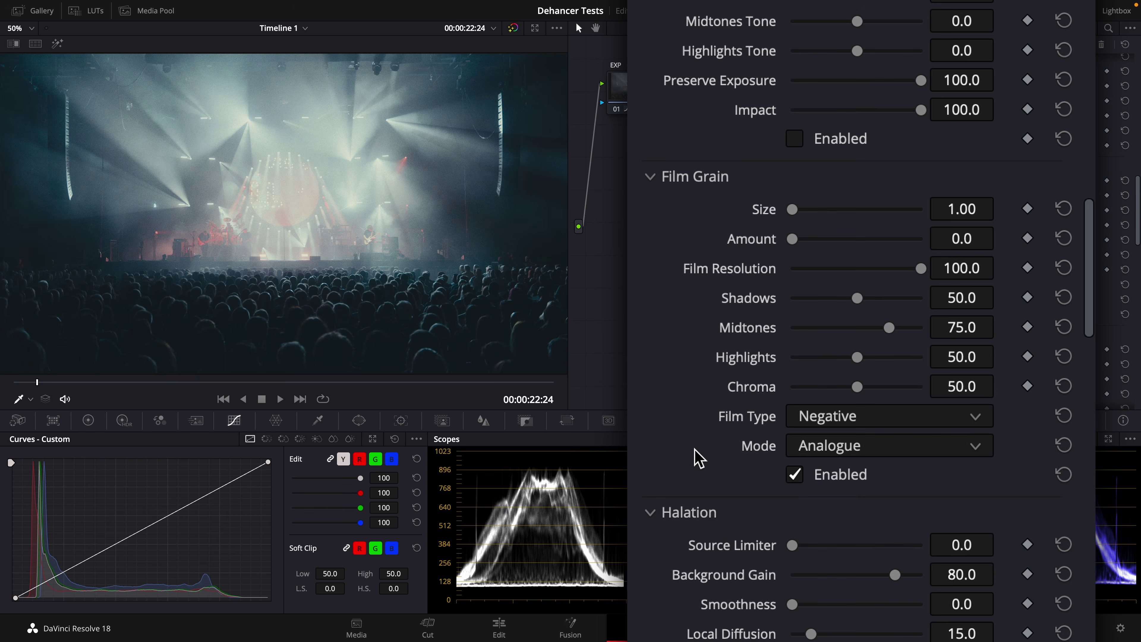
Step: Show the frame at 00:00:39:23 in the viewer at 300% zoom
key("super+f")
key("super+f")
left_click(39, 43)
left_click(530, 381)
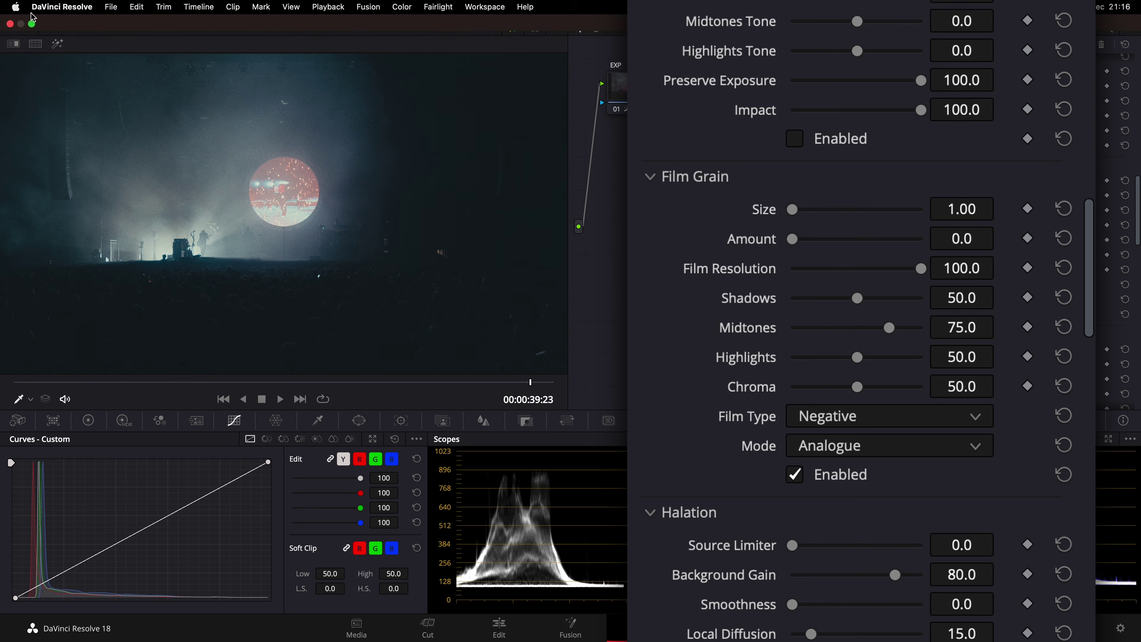
left_click(34, 29)
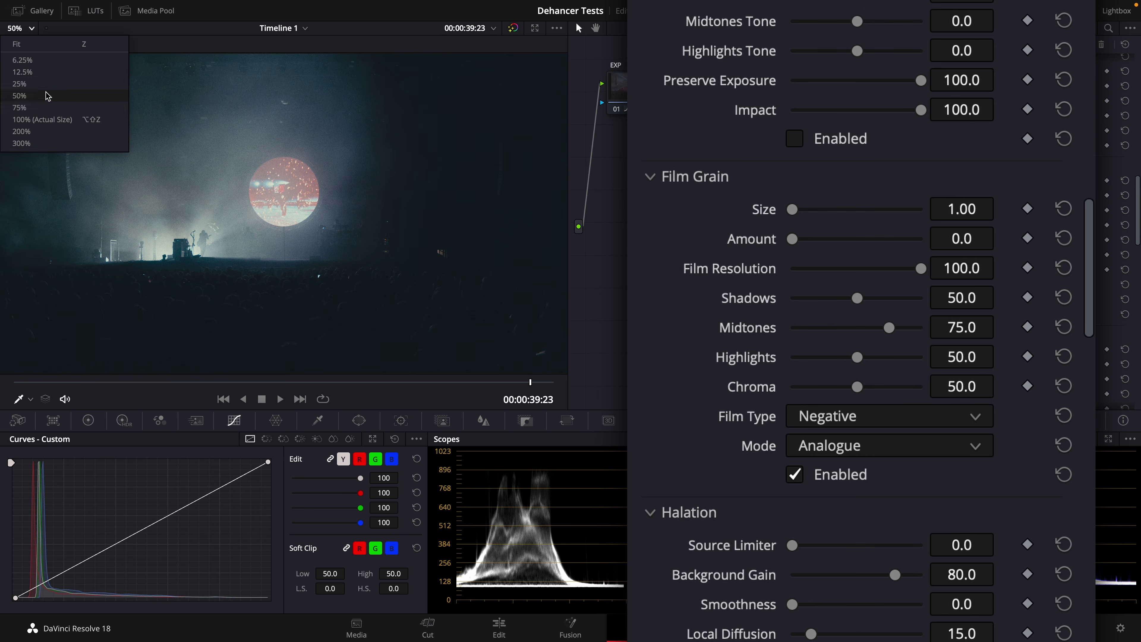
left_click(22, 143)
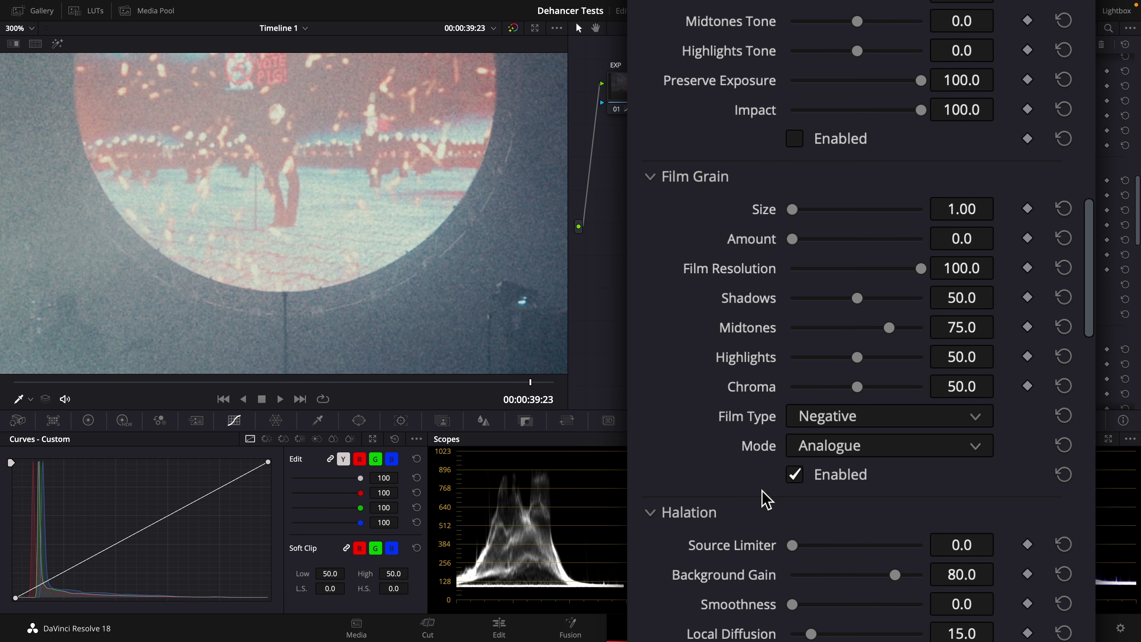
Step: Compare the enlarged frame with Film Grain off and on, keeping the grain Amount at 0.0
left_click(795, 474)
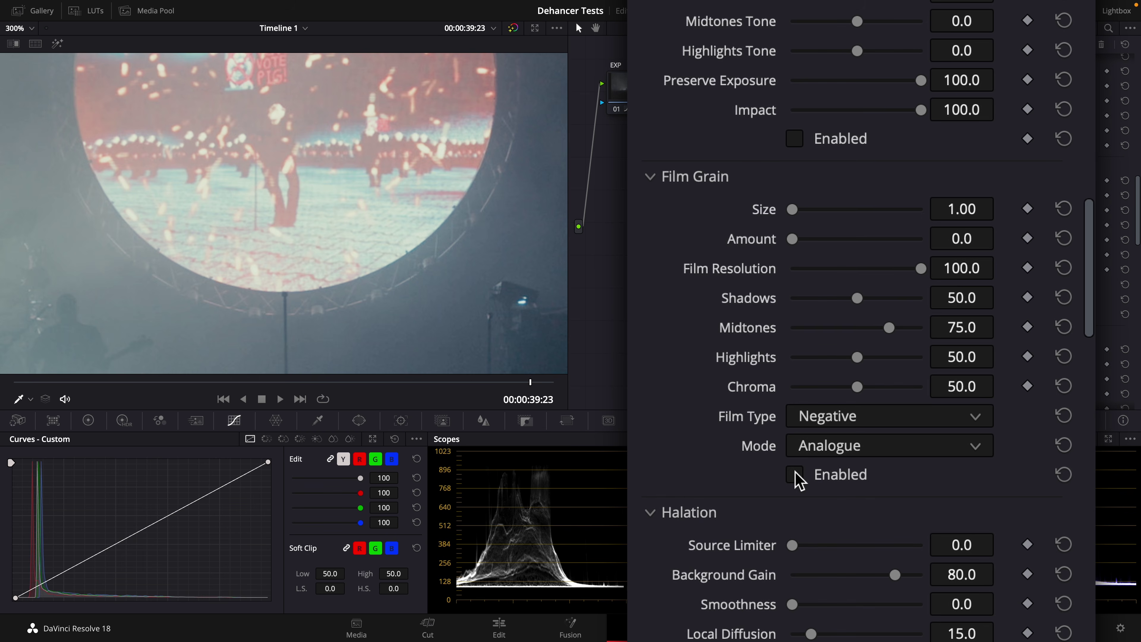
left_click(795, 475)
left_click_drag(792, 239, 771, 259)
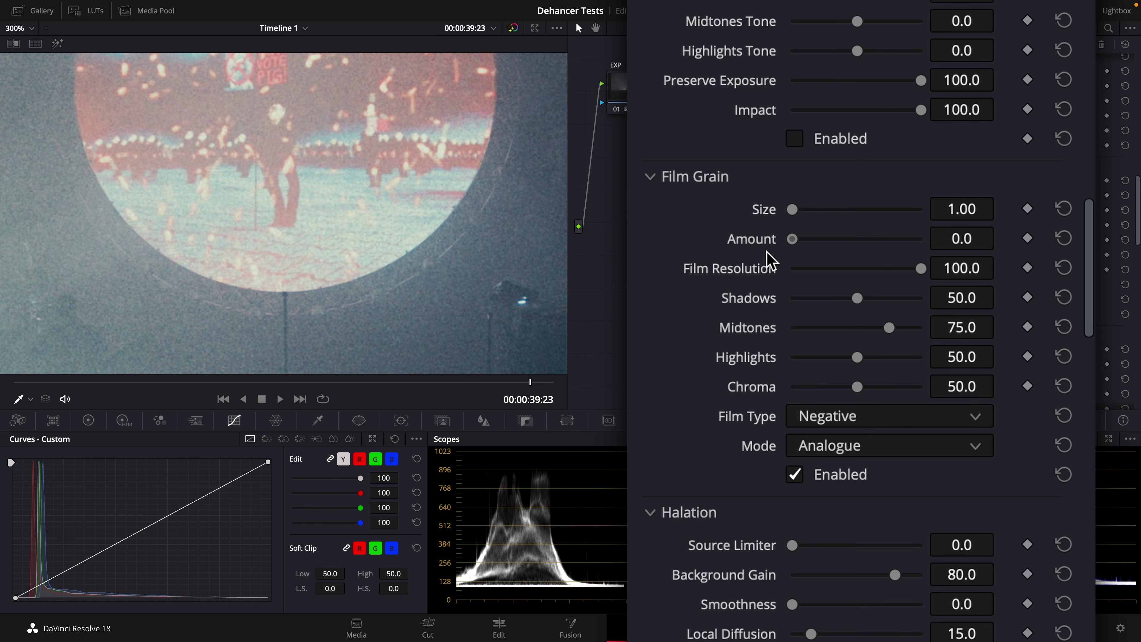
Step: Change the Film Grain Film Type to Positive and compare the enlarged frame with the grain off and on
left_click(810, 418)
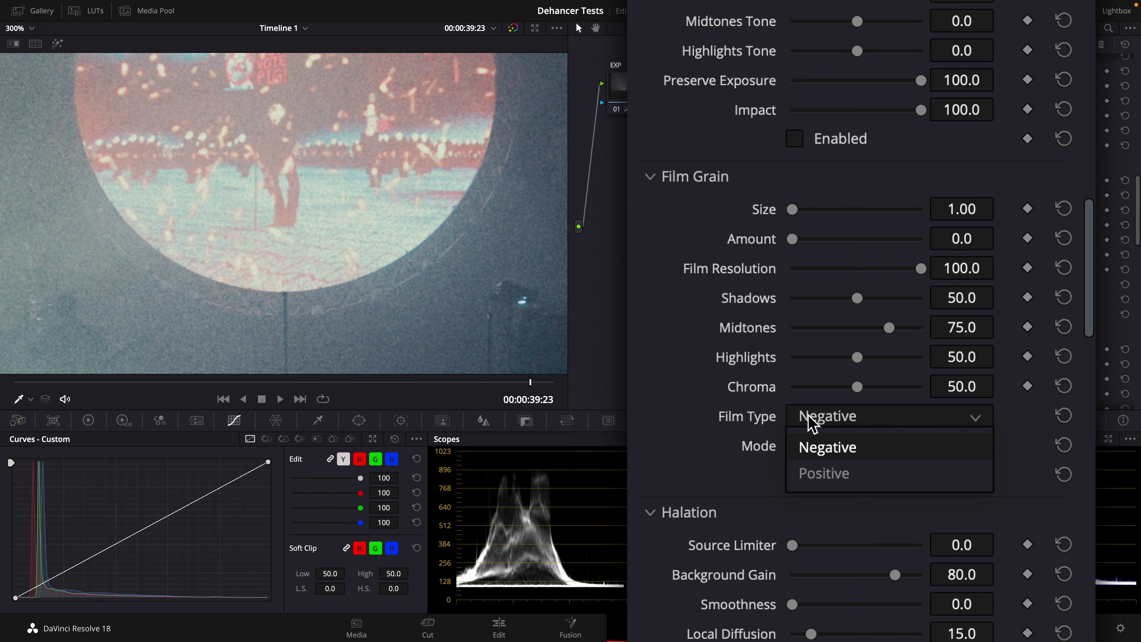
left_click(824, 473)
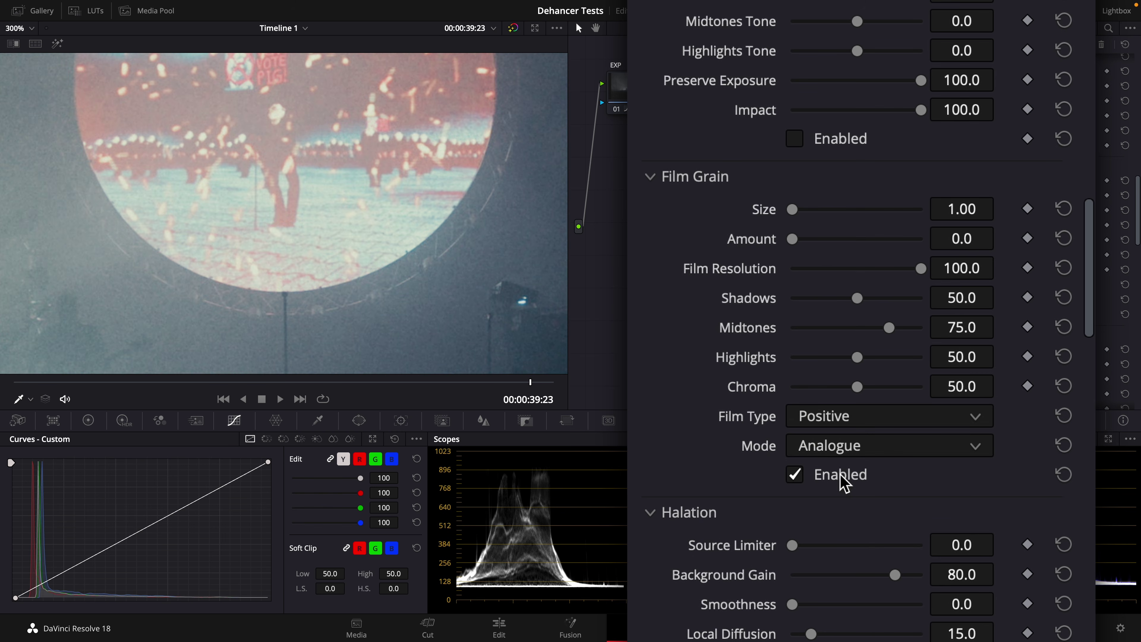
left_click_drag(792, 239, 748, 242)
left_click(794, 475)
left_click(794, 479)
Step: Set the Film Grain Amount to 3.8 and fit the whole frame in the viewer
left_click_drag(959, 239, 1038, 233)
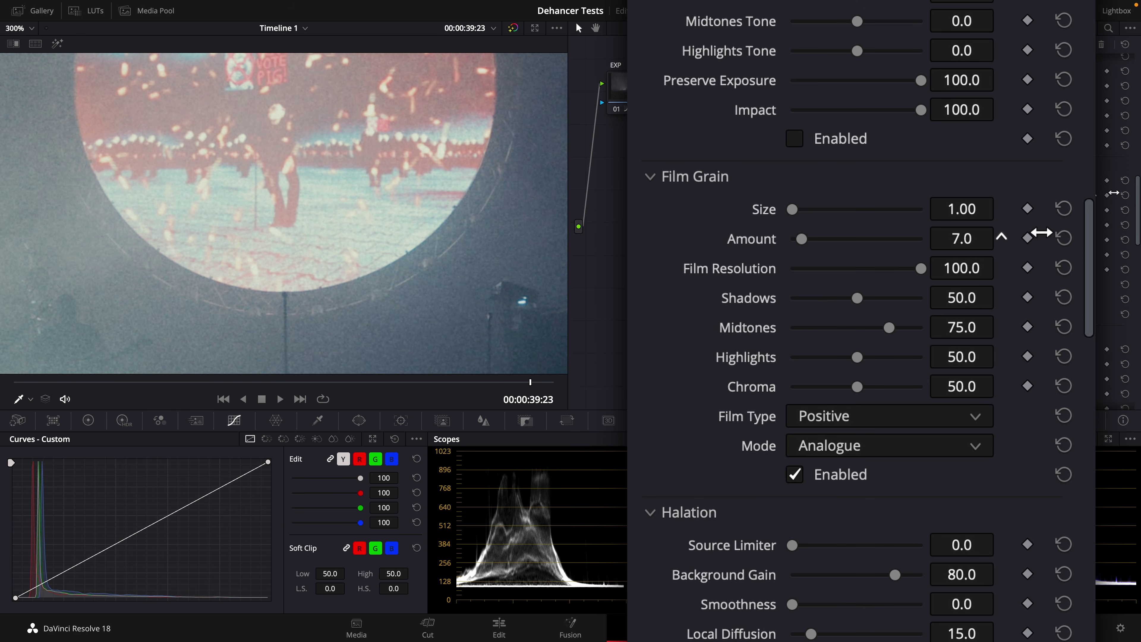
left_click_drag(1046, 232, 804, 255)
left_click_drag(959, 238, 998, 239)
key("shift+z")
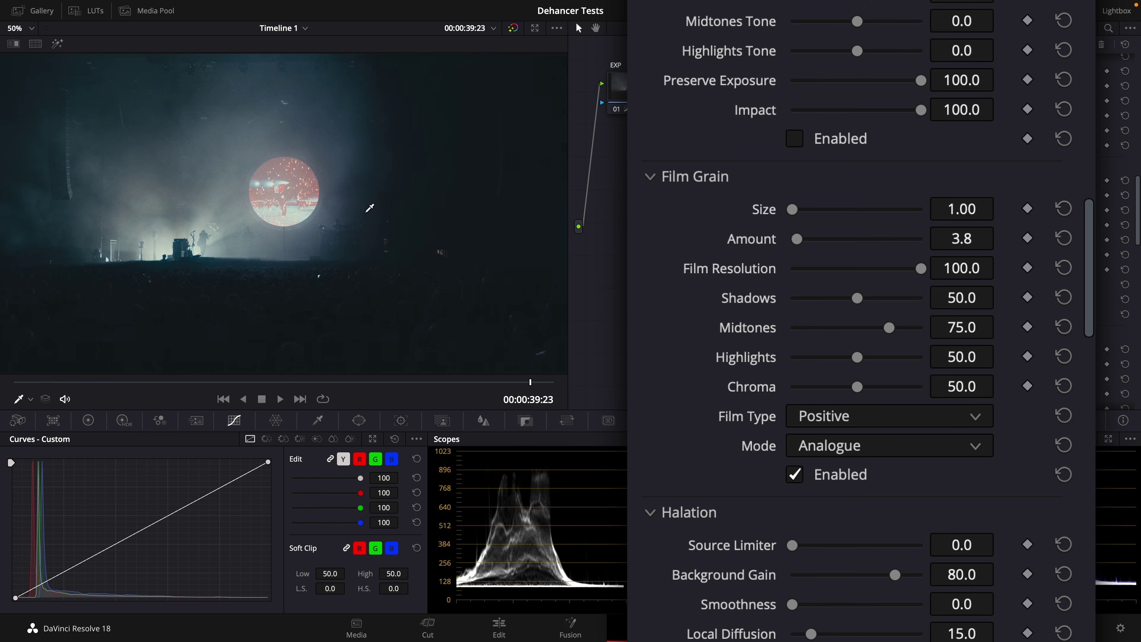
Step: Toggle Film Grain on the fitted frame and watch the graded concert footage full screen
left_click(794, 475)
key("super+f")
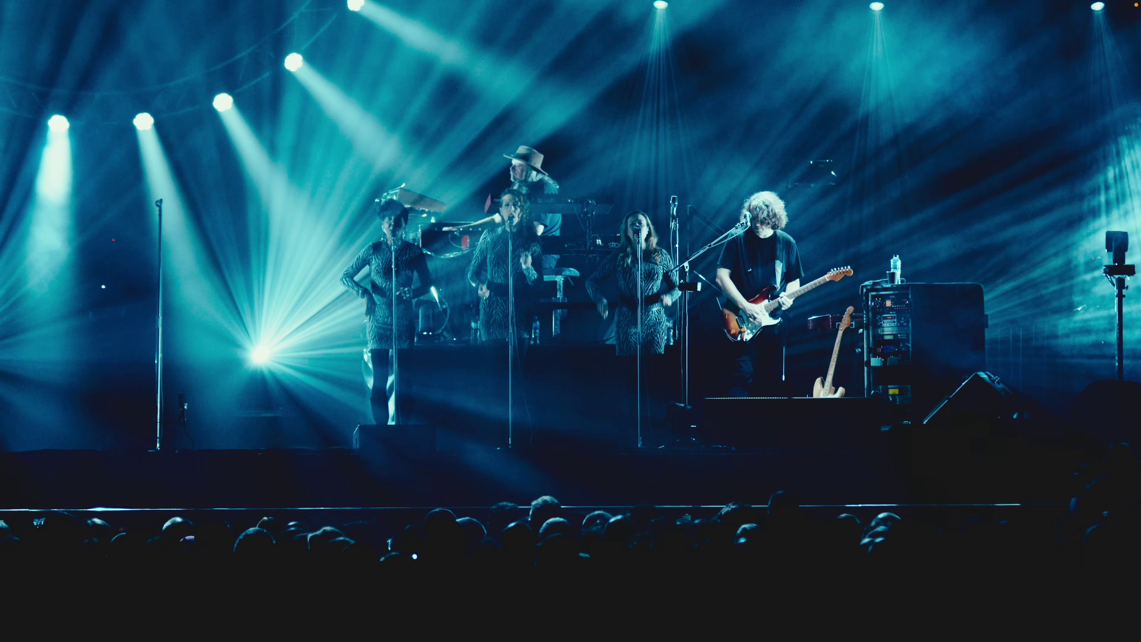
key("super+f")
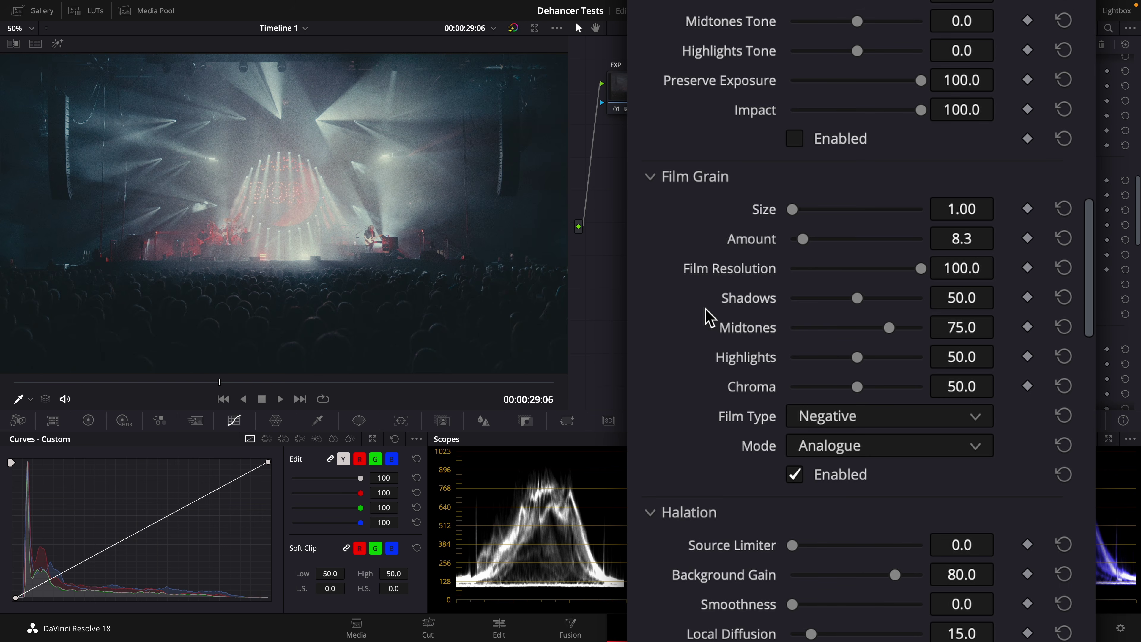
Step: Enable Color Head with Cyan - Red at -16.0, Shadows Tone at -35.8, Midtones Tone at -21.1 and Highlights Tone at 81.7
scroll(708, 316, "up", 10)
scroll(709, 317, "down", 5)
scroll(709, 317, "down", 10)
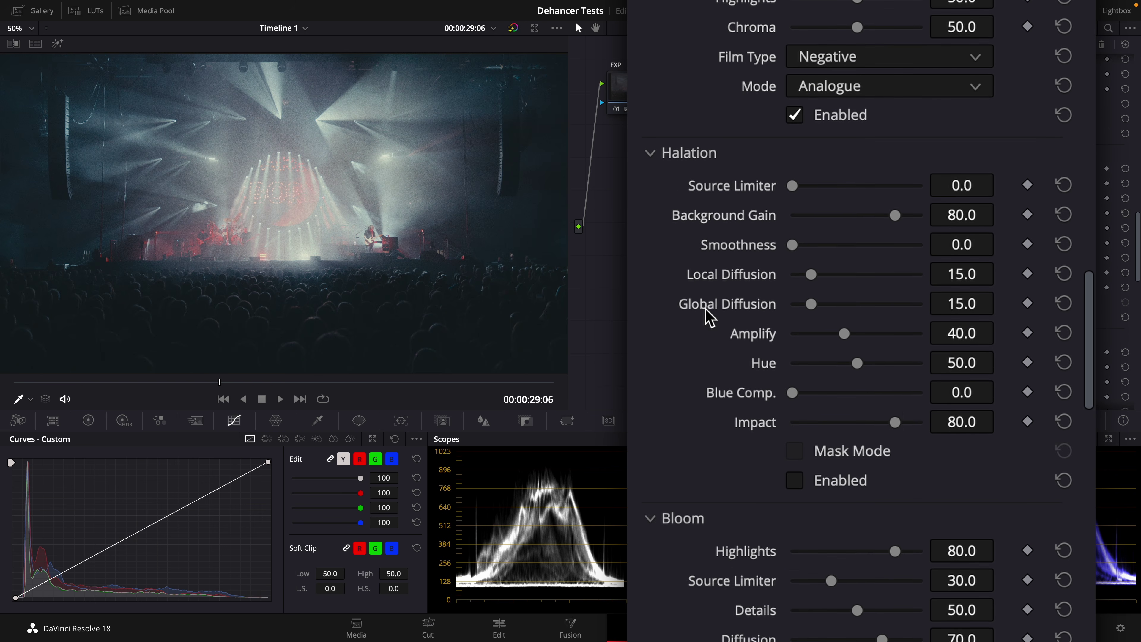
scroll(709, 316, "up", 6)
scroll(709, 317, "up", 6)
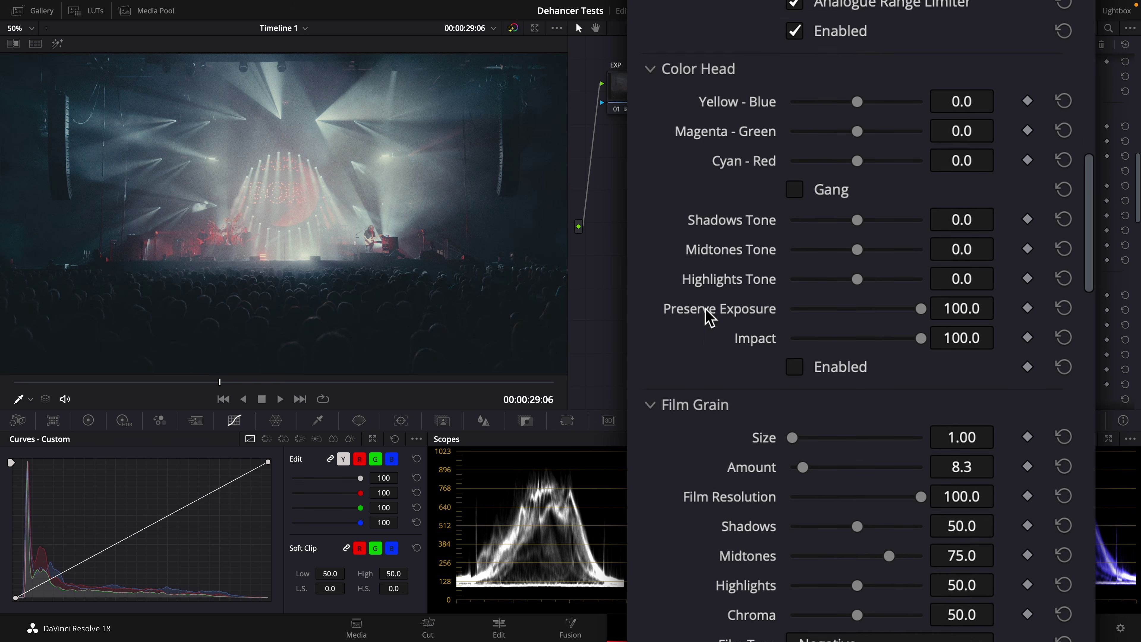
left_click(793, 452)
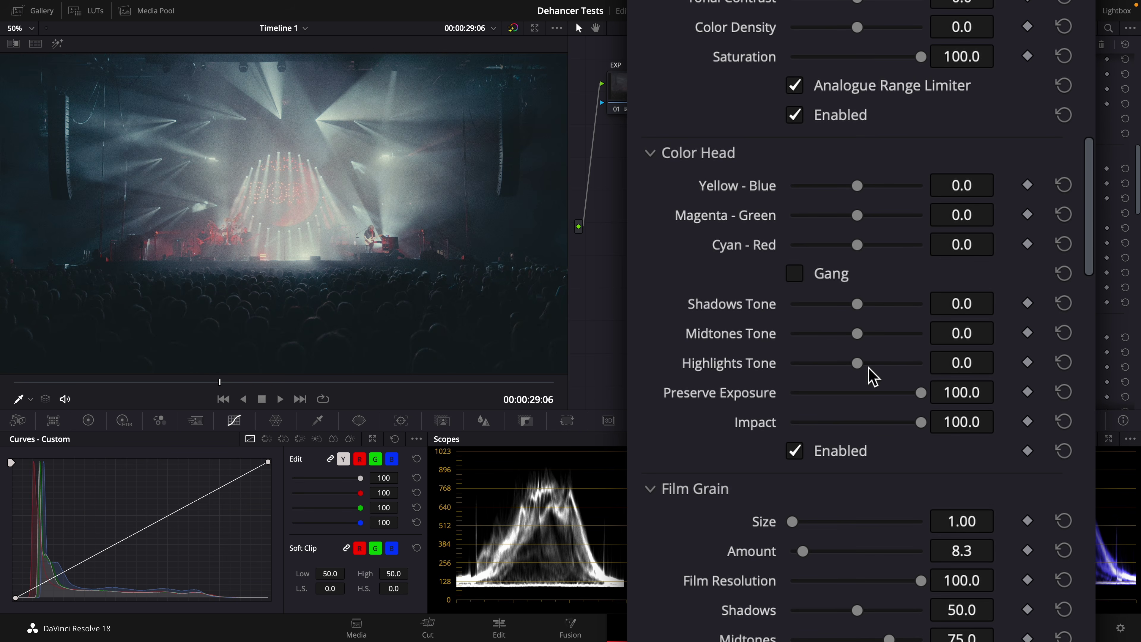
left_click_drag(857, 305, 908, 365)
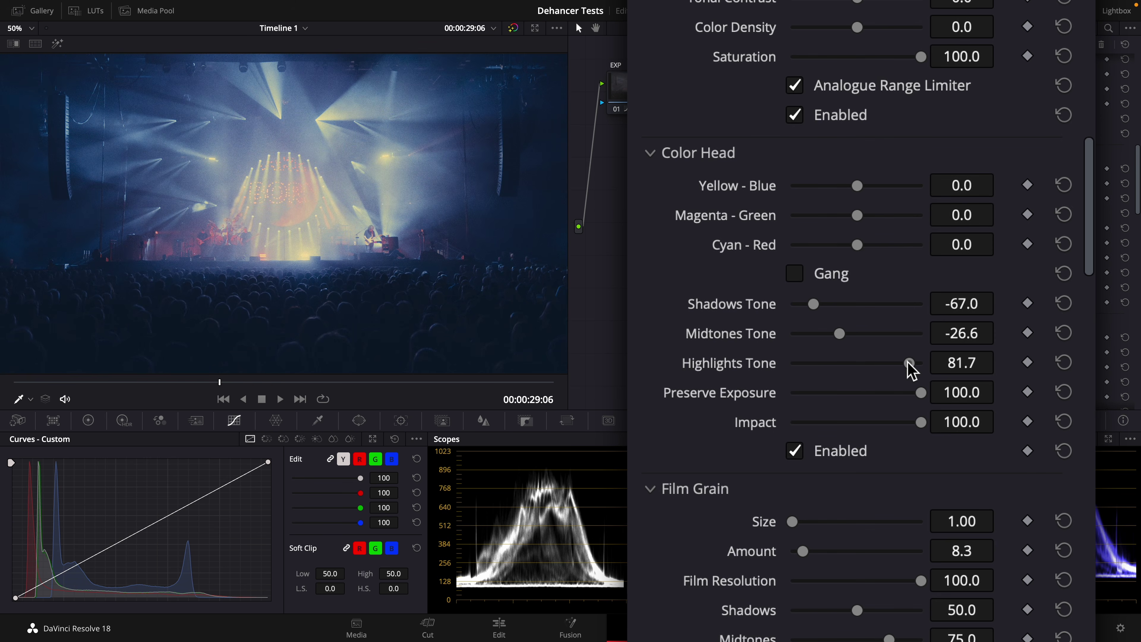
left_click_drag(814, 304, 822, 306)
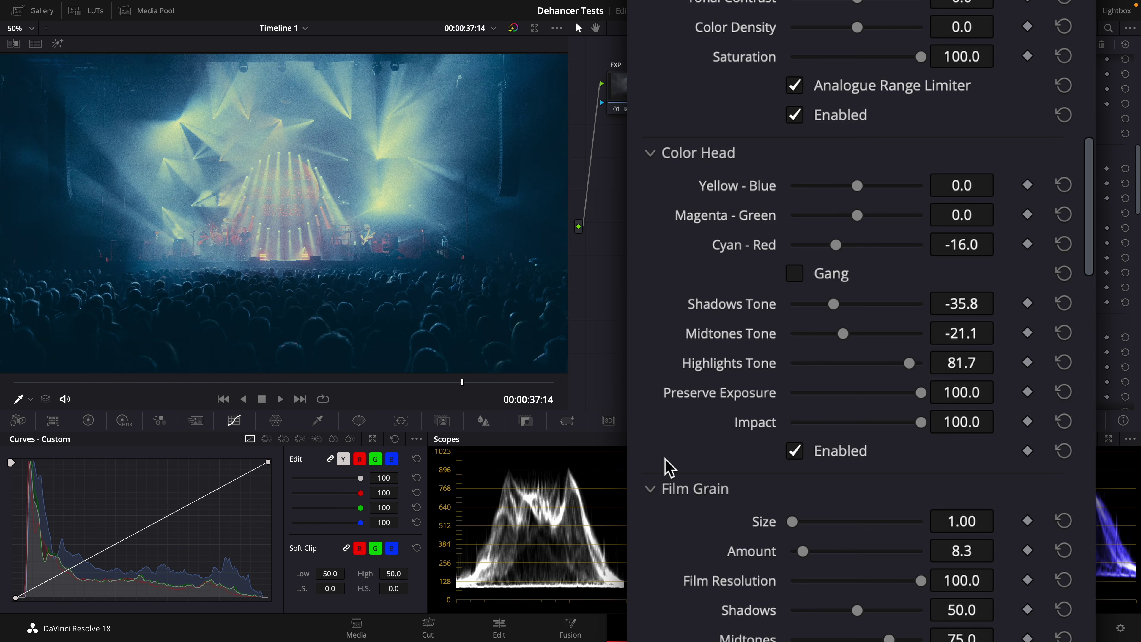
Step: Reduce the Film Grain Amount to 0.0 on the clip with the Color Head adjustments
scroll(714, 478, "down", 3)
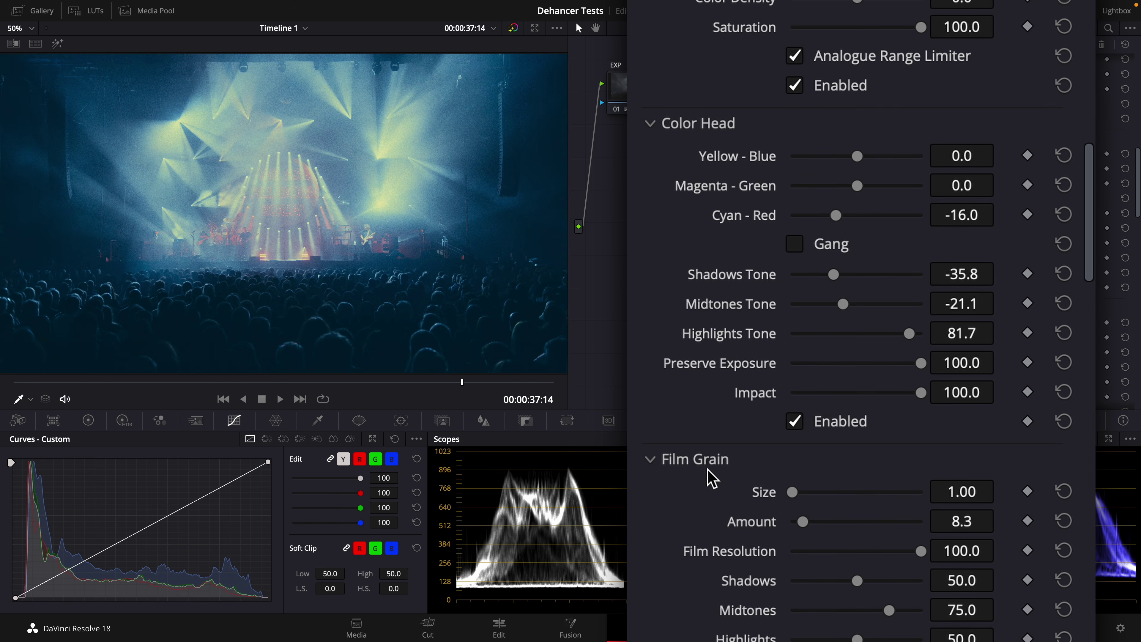
left_click_drag(801, 493, 755, 494)
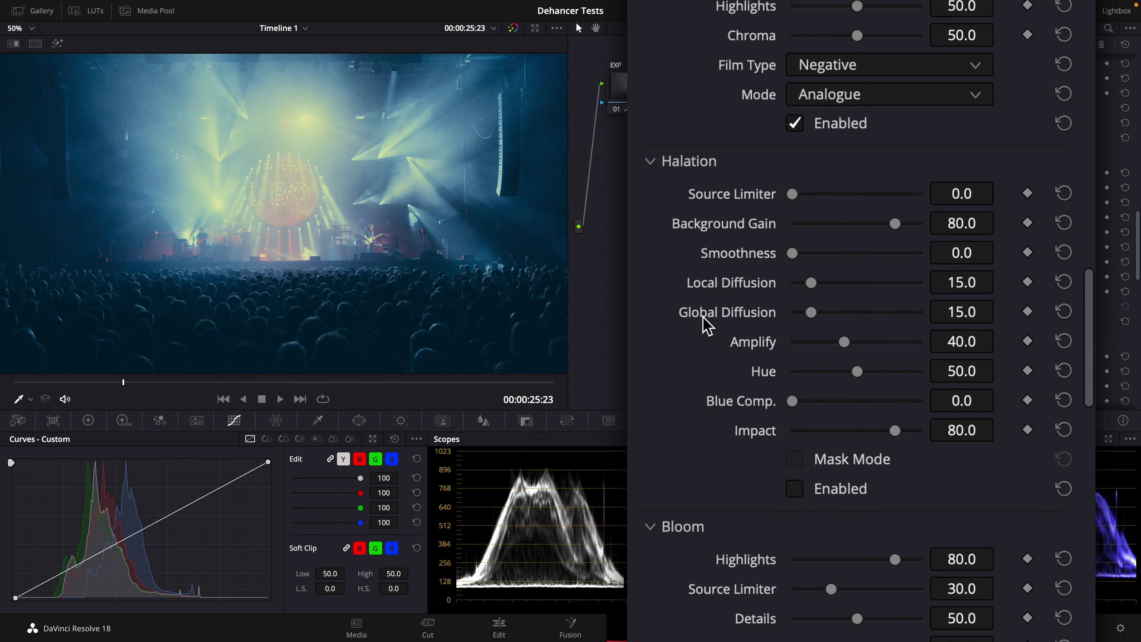
Step: Review all of the plug-in's parameter sections, from Halation through Options and back up to the input and Film settings
scroll(707, 326, "down", 12)
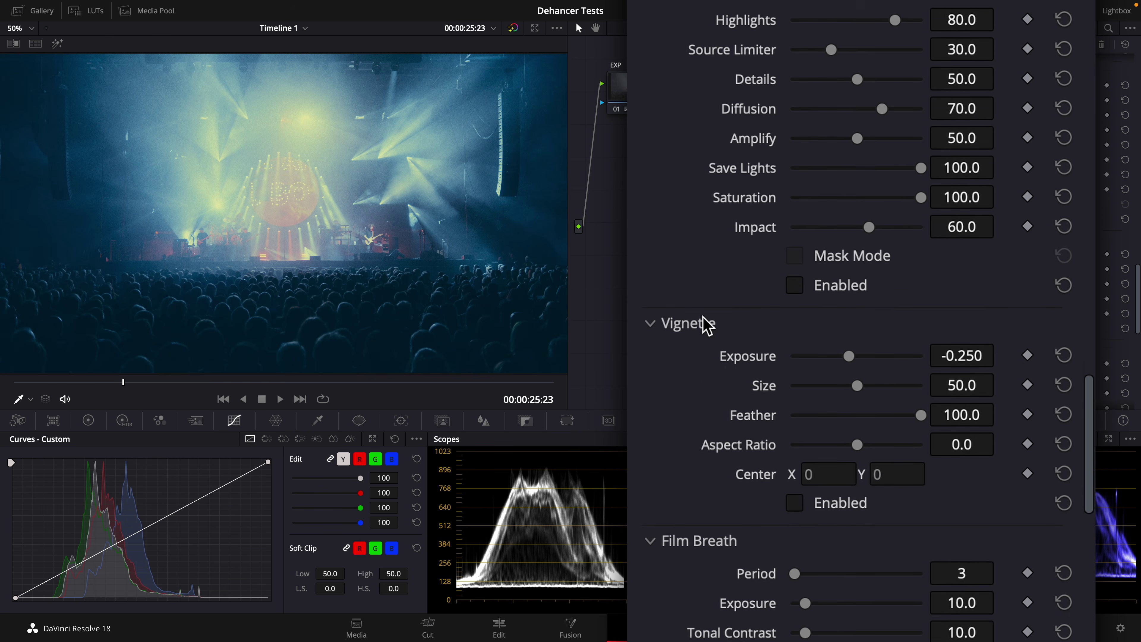
scroll(707, 326, "down", 12)
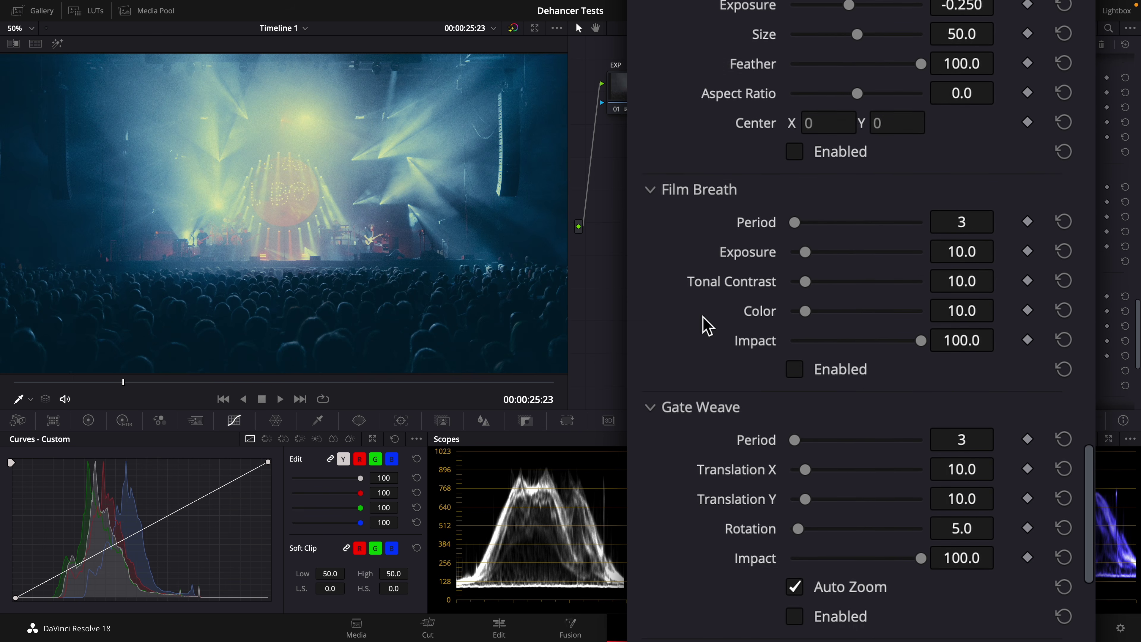
scroll(707, 326, "down", 5)
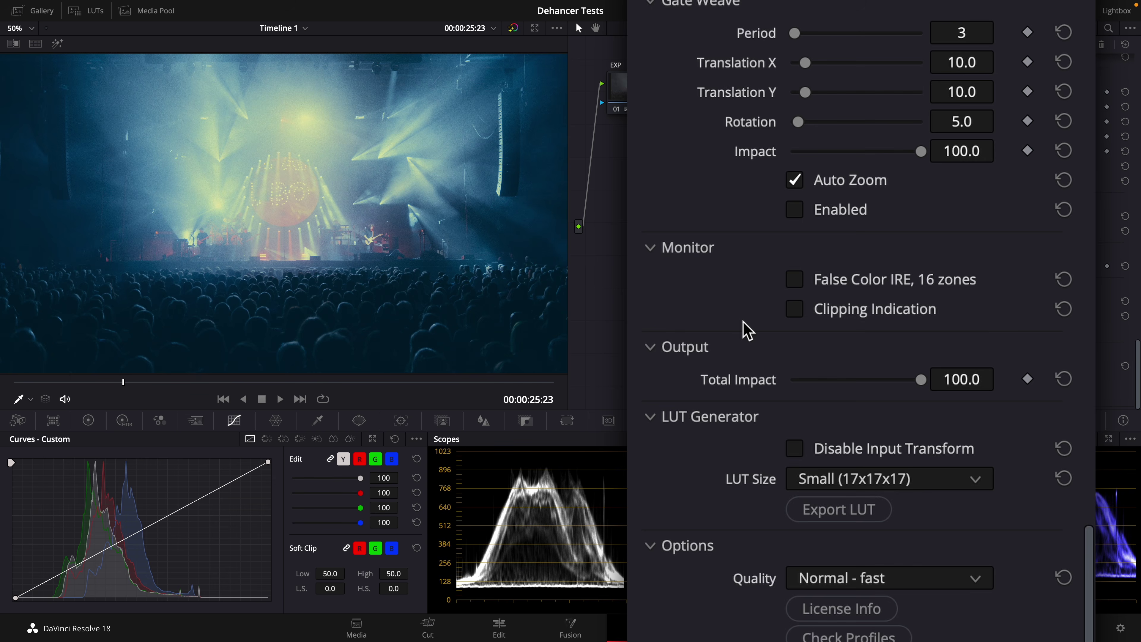
scroll(746, 331, "up", 20)
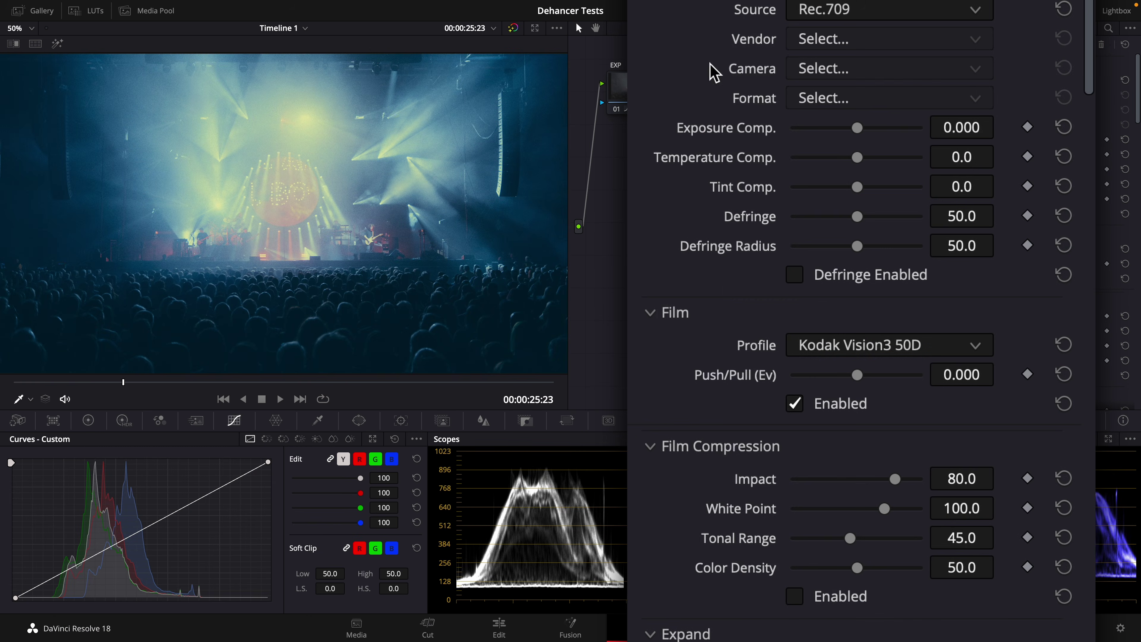
scroll(695, 191, "down", 3)
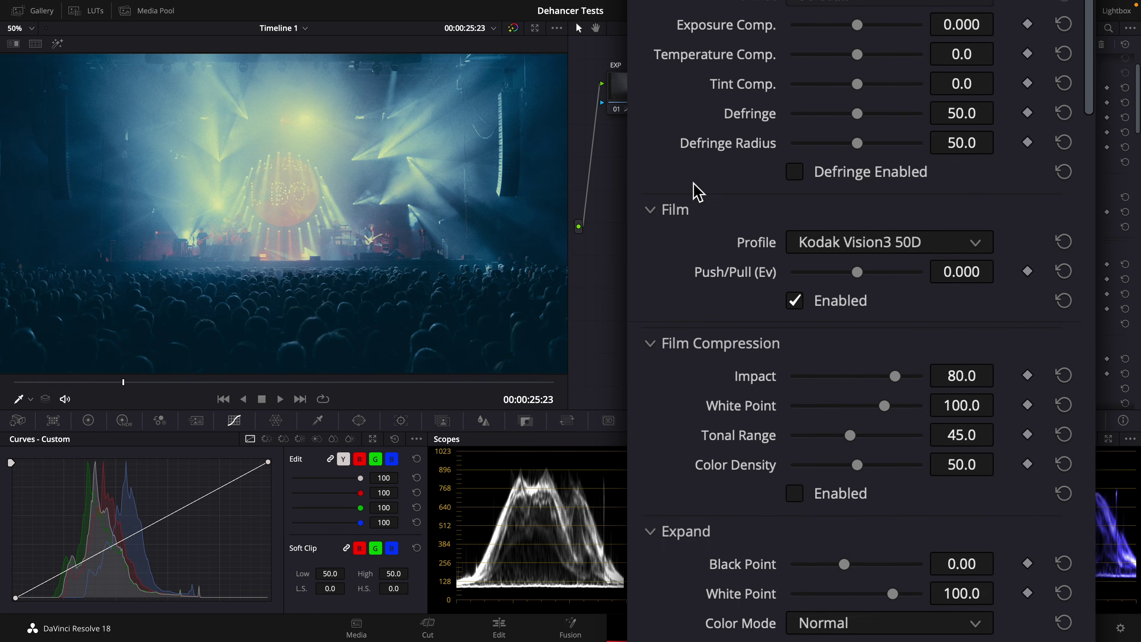
scroll(762, 252, "up", 3)
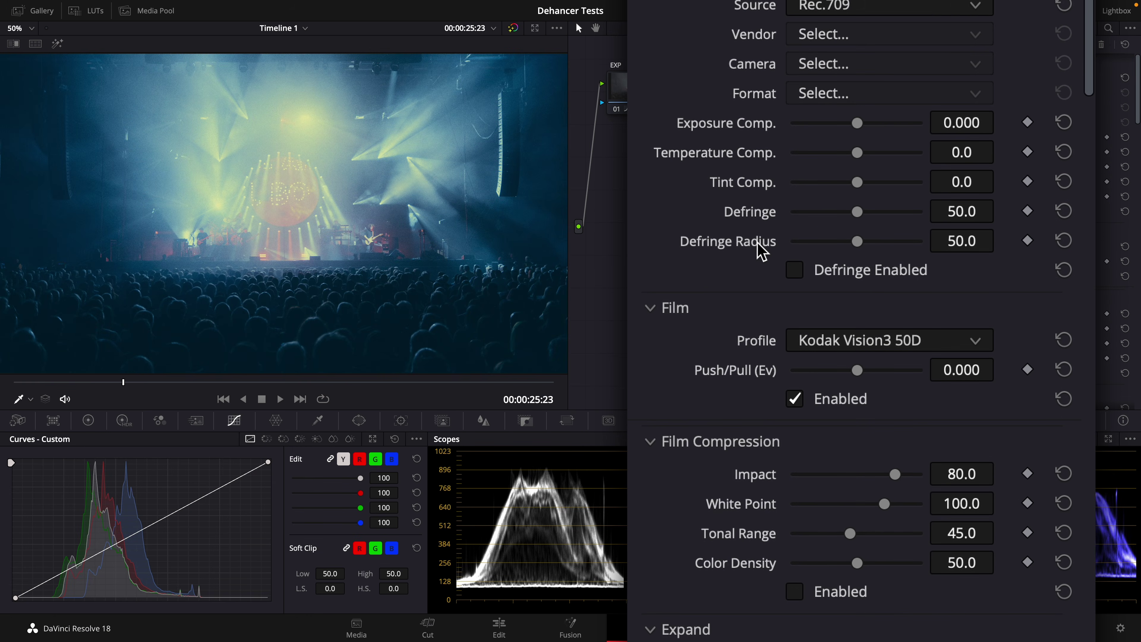
scroll(711, 417, "down", 12)
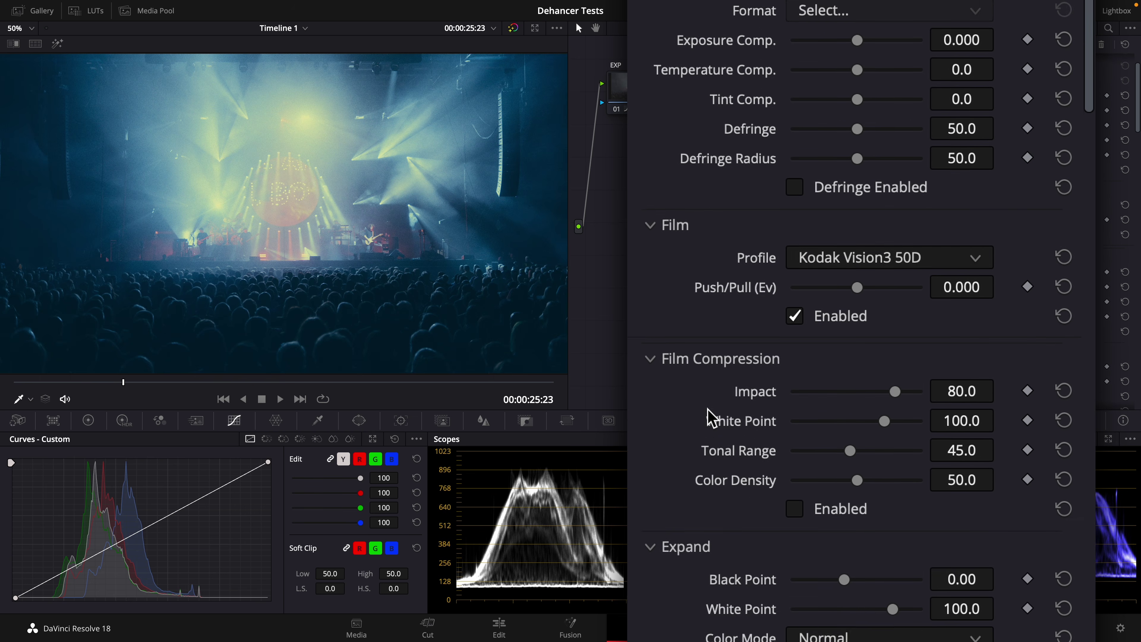
scroll(750, 415, "down", 15)
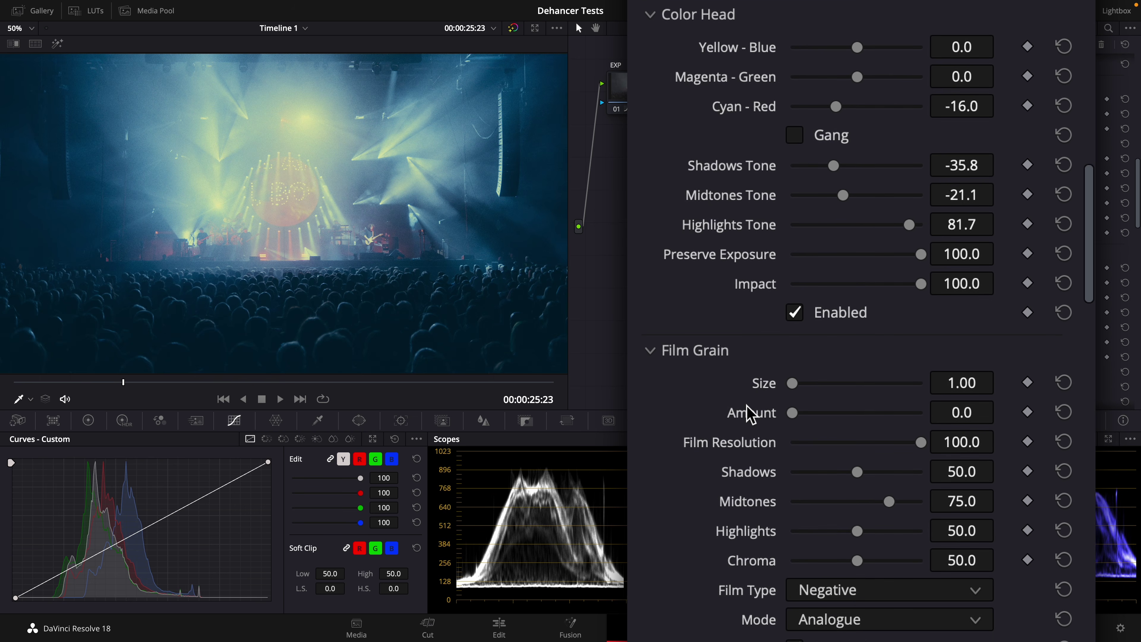
scroll(750, 414, "up", 20)
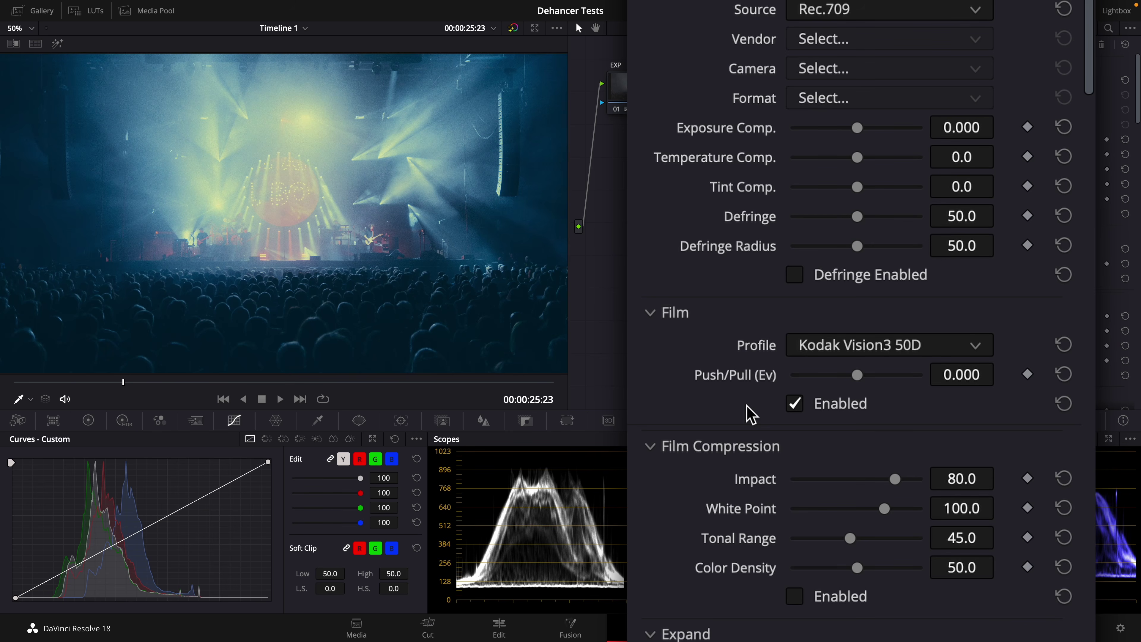
scroll(750, 413, "down", 15)
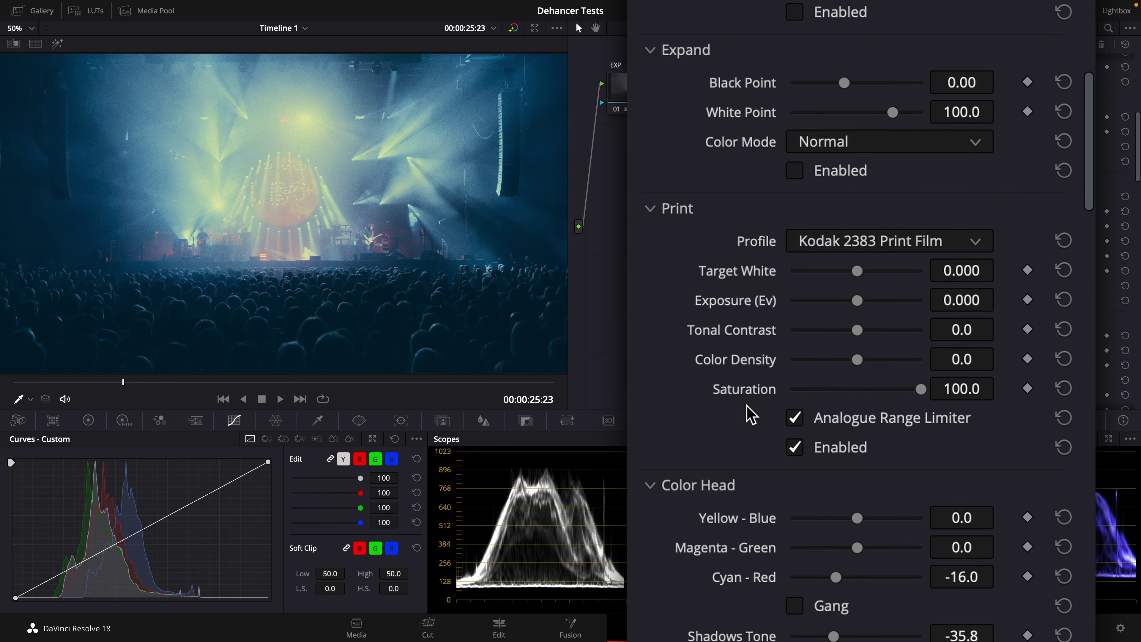
scroll(750, 413, "up", 12)
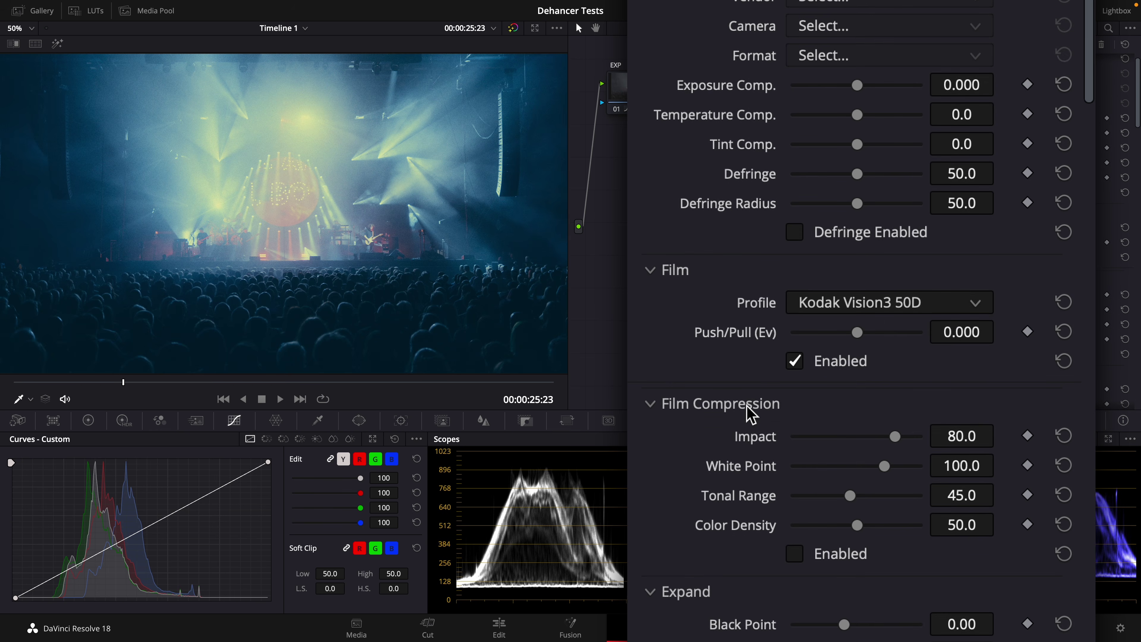
Step: Look through the list of available Film profiles, keeping Kodak Vision3 50D selected
left_click(873, 320)
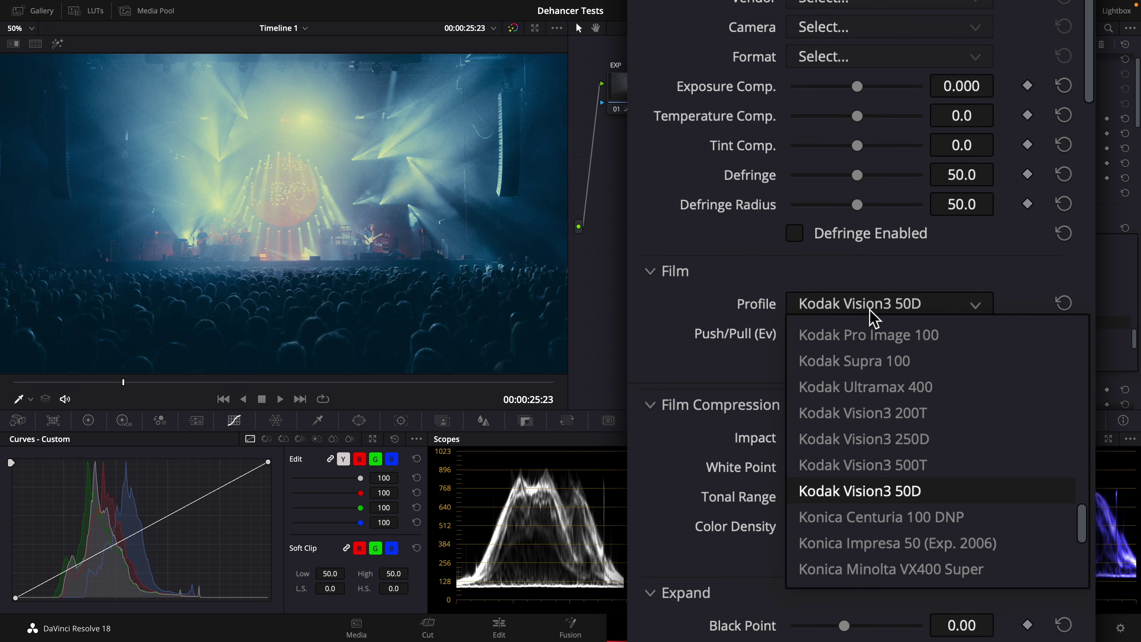
left_click(871, 311)
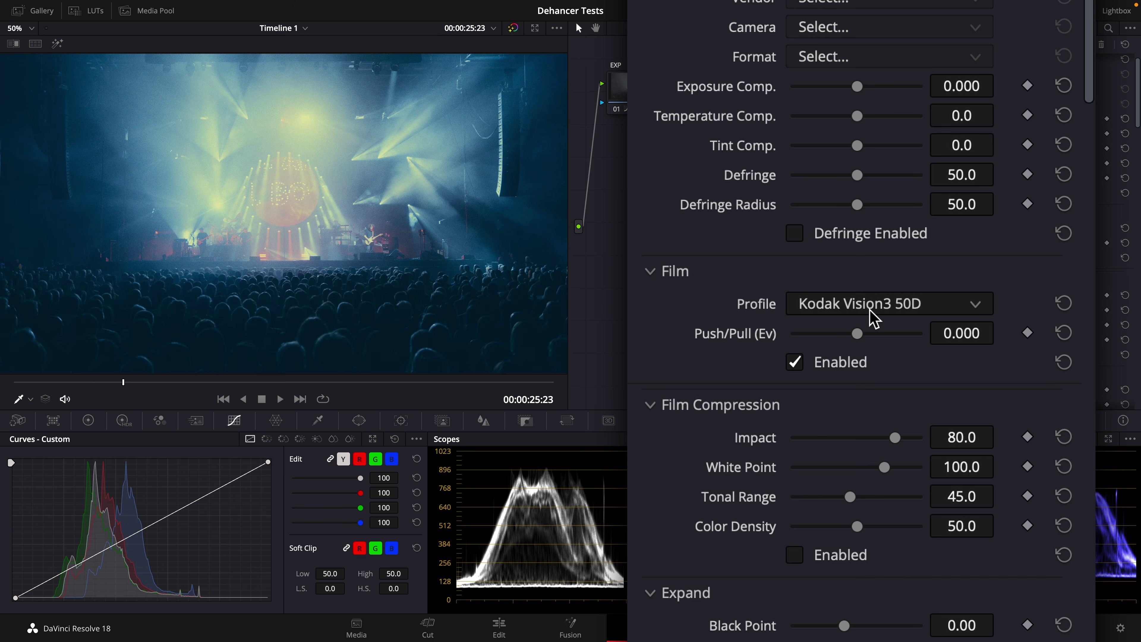
left_click(873, 318)
left_click(870, 311)
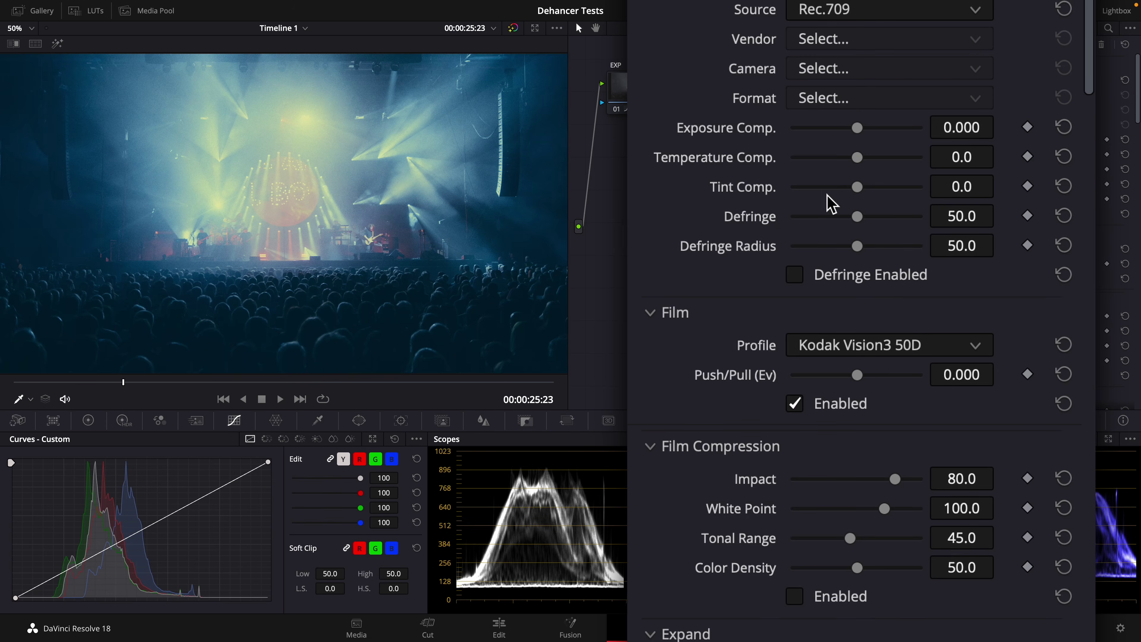
Step: Collapse the Film, Film Compression, Expand, Print, Color Head, Film Grain and Halation sections, plus further sections below them
scroll(828, 200, "down", 1)
scroll(808, 171, "up", 1)
scroll(674, 28, "down", 5)
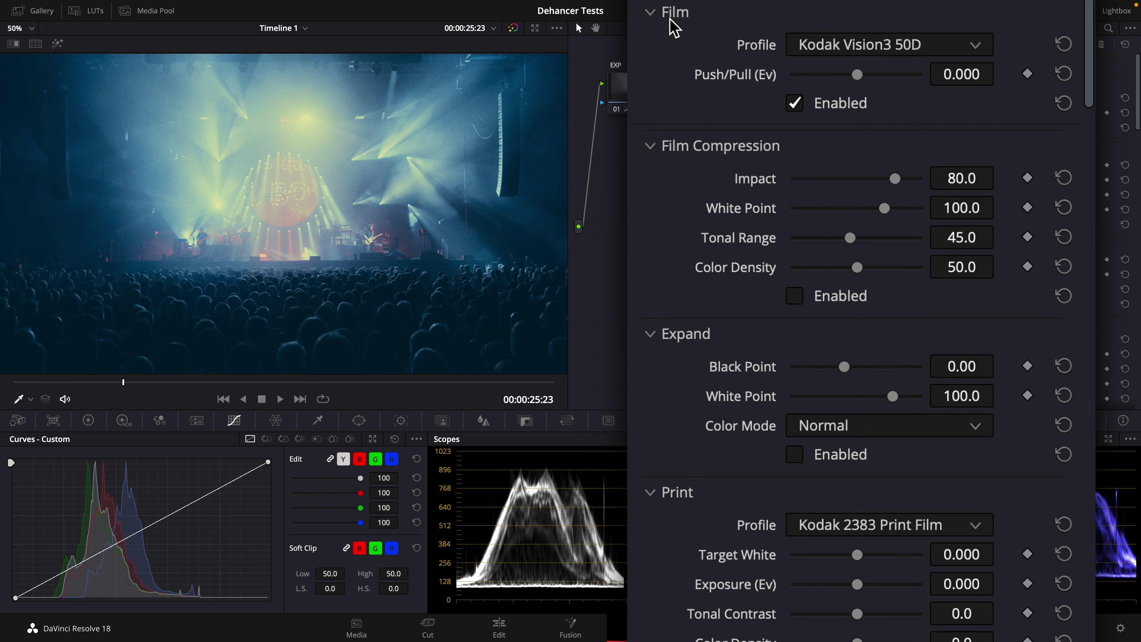
left_click(652, 18)
left_click(654, 53)
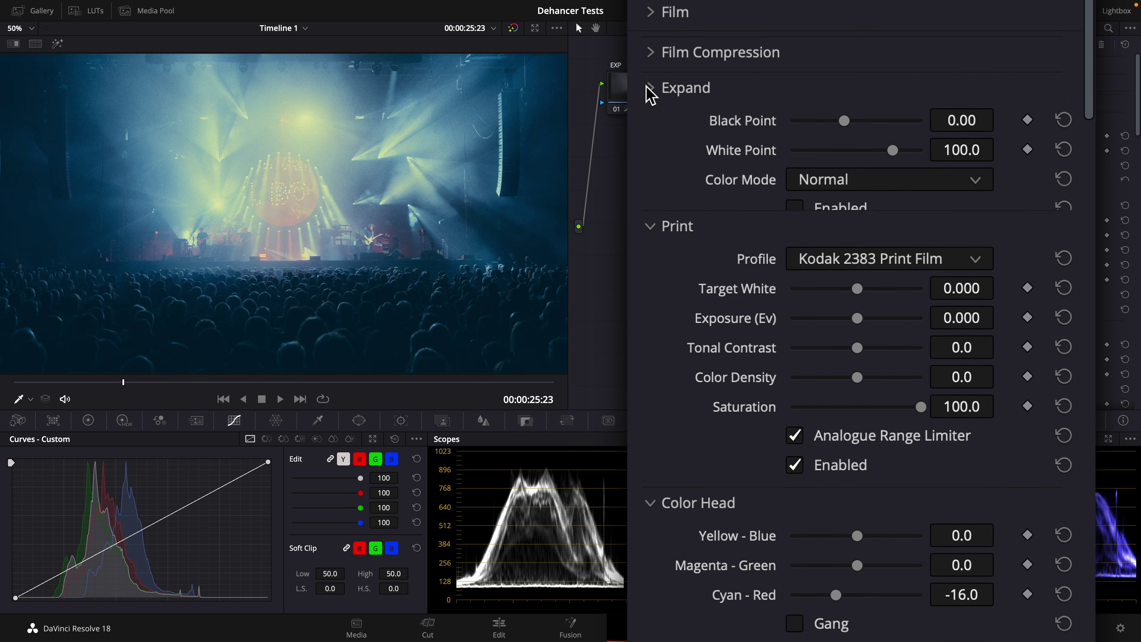
left_click(648, 89)
left_click(651, 124)
left_click(654, 161)
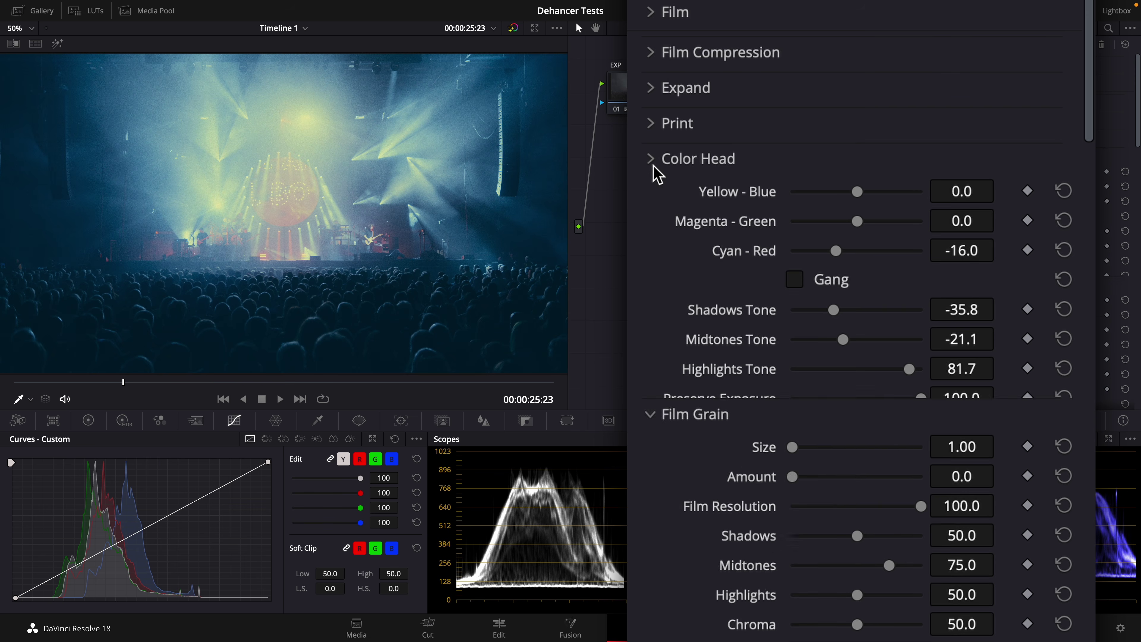
left_click(652, 195)
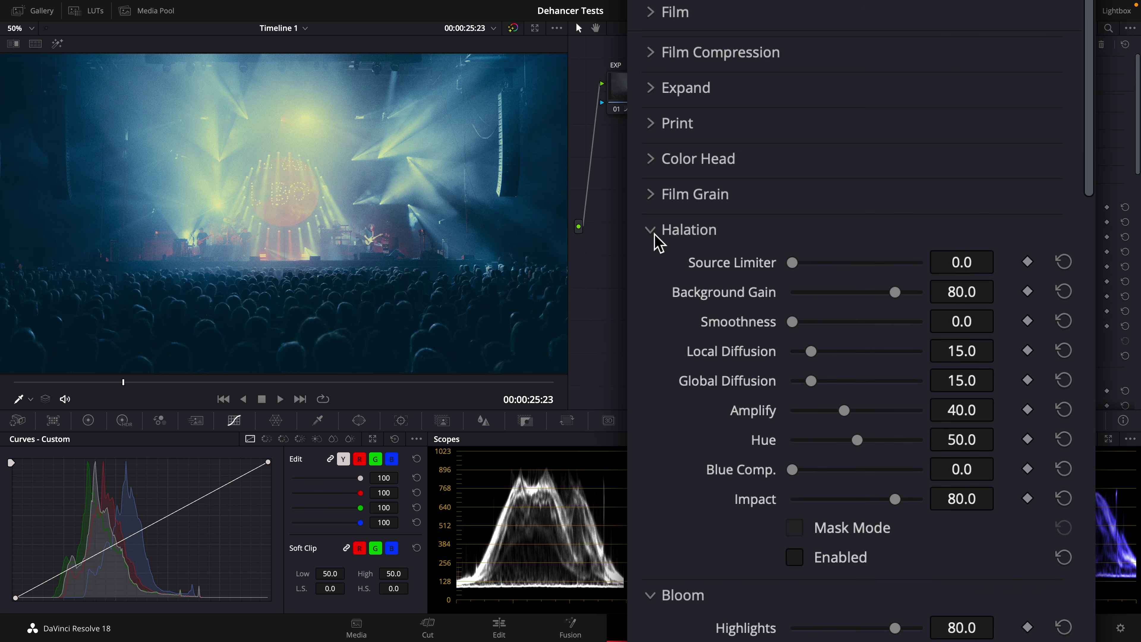
left_click(659, 240)
left_click(660, 301)
left_click(652, 449)
left_click(652, 482)
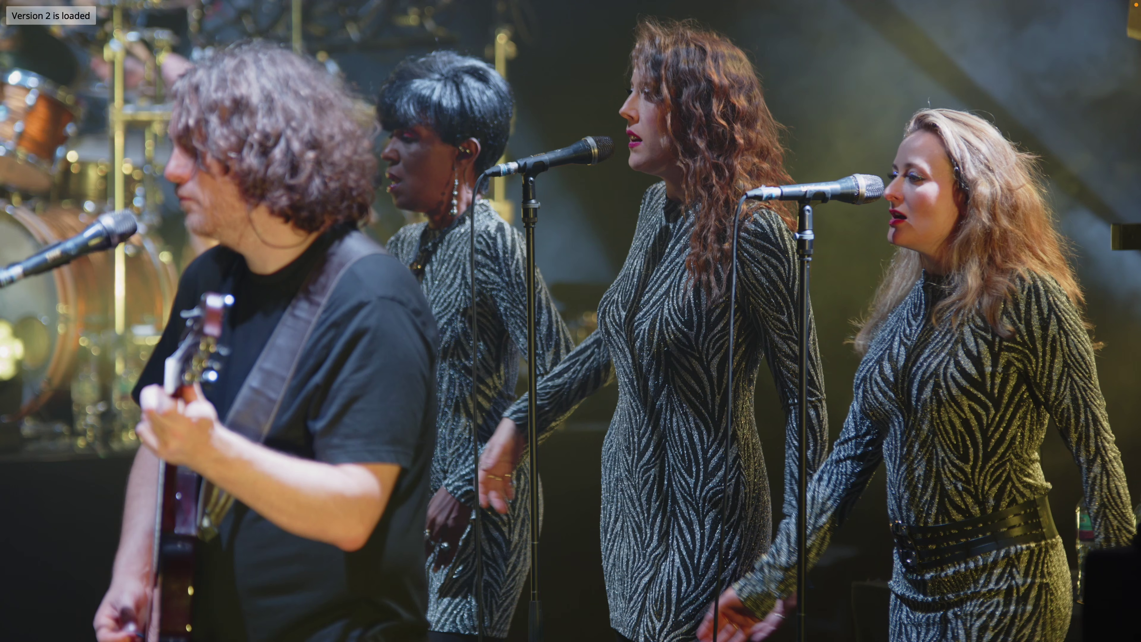
Step: Compare Version 1 and Version 2 of the singers' clip full screen, finishing on Version 1
key("1")
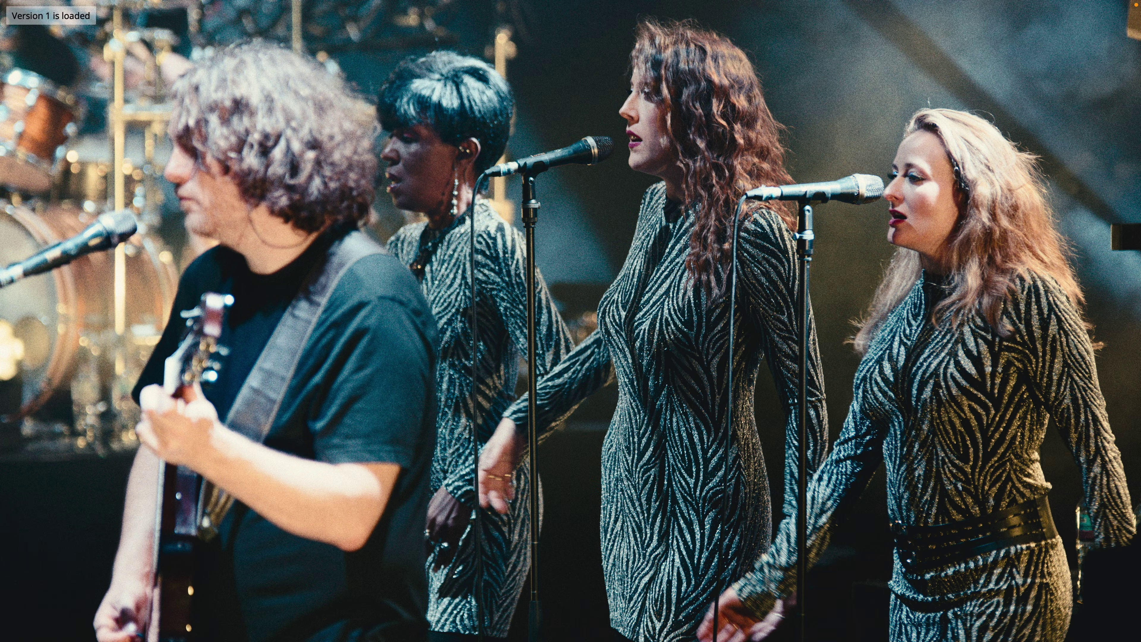
key("2")
key("1")
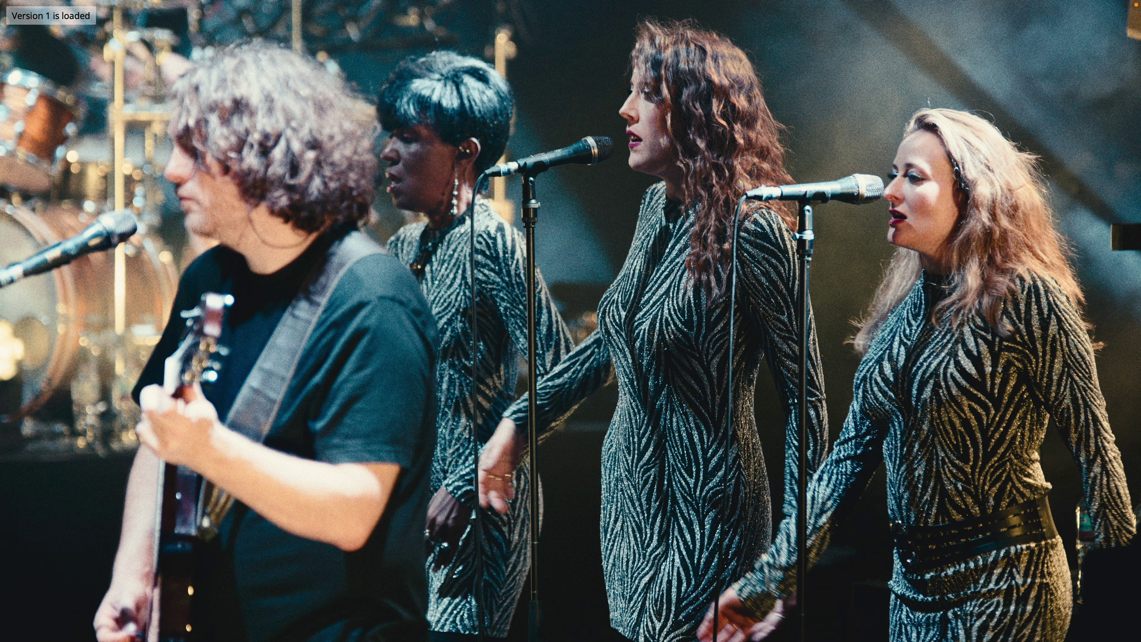